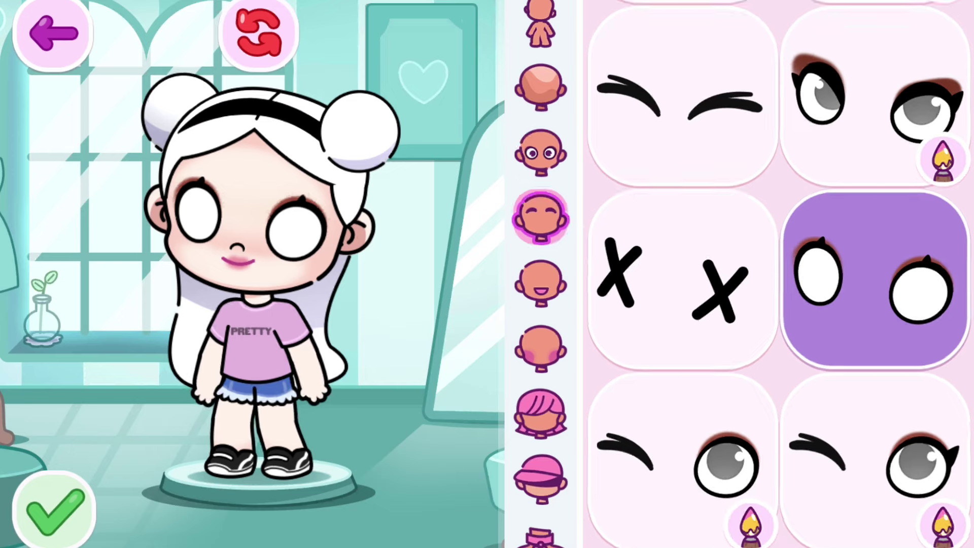
Step: Give the character straight eyebrows and colour them reddish brown
left_click(682, 439)
scroll(471, 294, "down", 12)
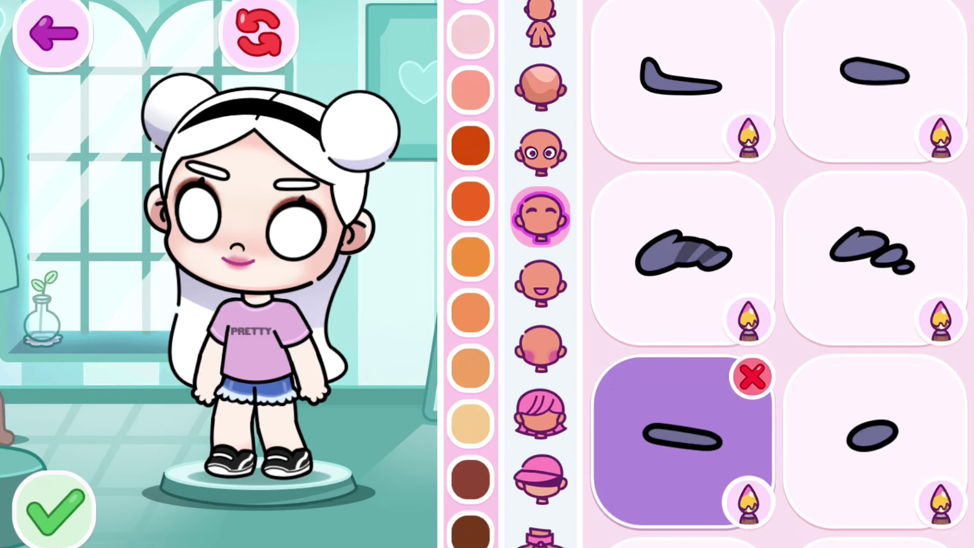
left_click(471, 245)
Step: Change the character's mouth to the small short dash
left_click(540, 282)
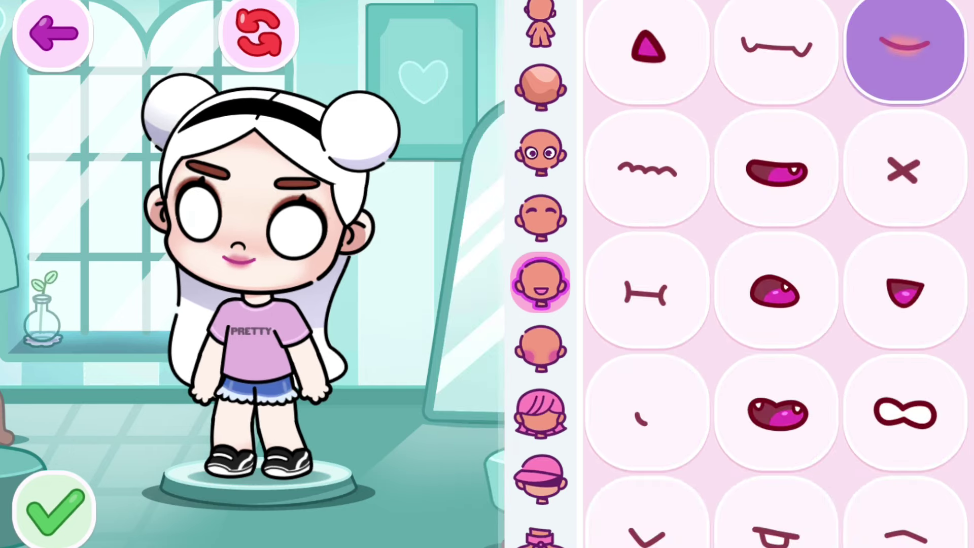
scroll(776, 274, "down", 10)
left_click(905, 120)
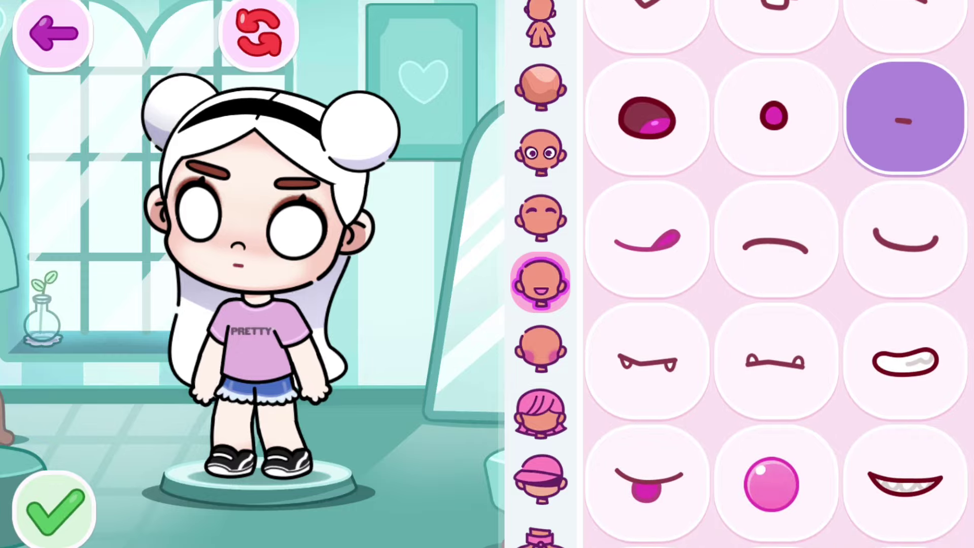
Step: Give the character chin-length front hair with bangs in reddish brown and remove the long white back hair
left_click(540, 414)
scroll(777, 274, "down", 10)
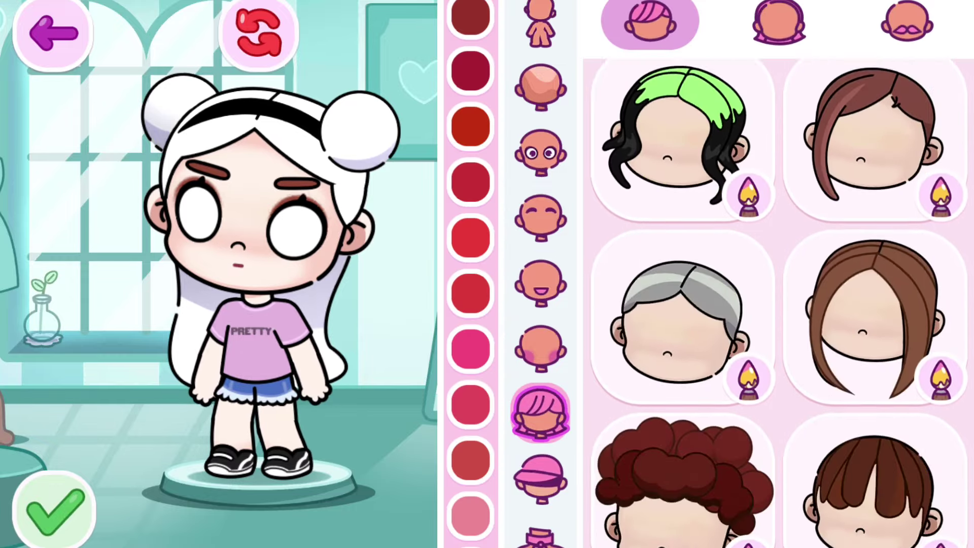
left_click(680, 246)
scroll(471, 274, "down", 10)
left_click(471, 325)
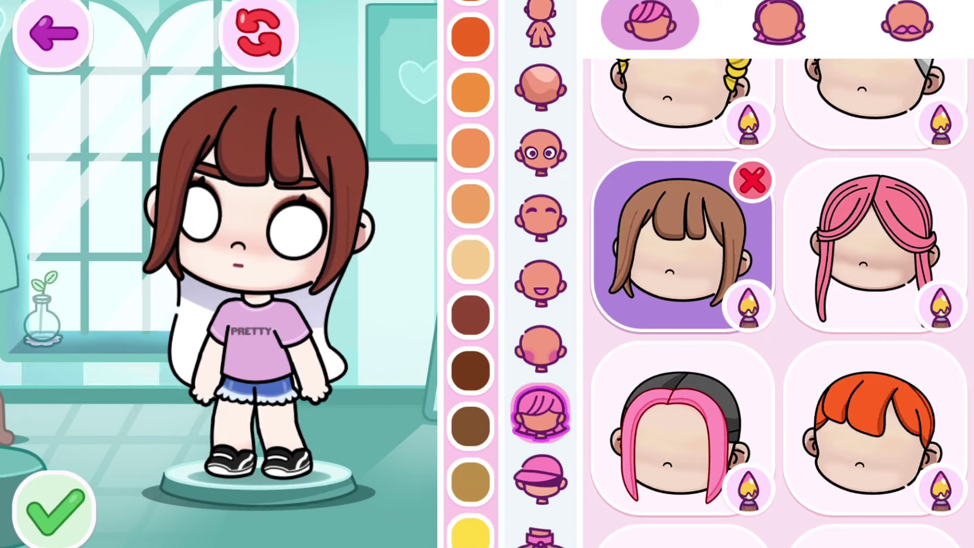
left_click(779, 21)
left_click(945, 87)
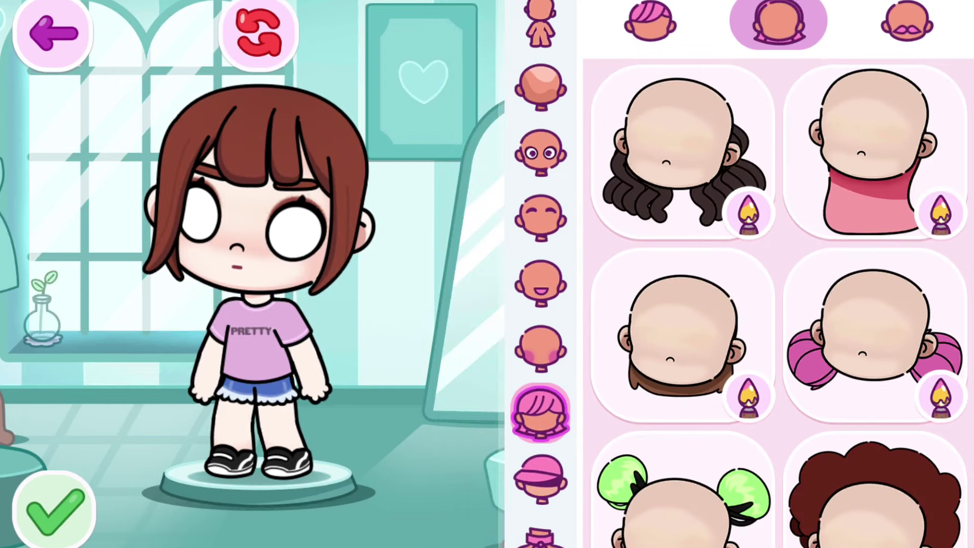
Step: Add the short plain gloves from the body accessories to the character's hands
scroll(541, 275, "down", 8)
left_click(540, 187)
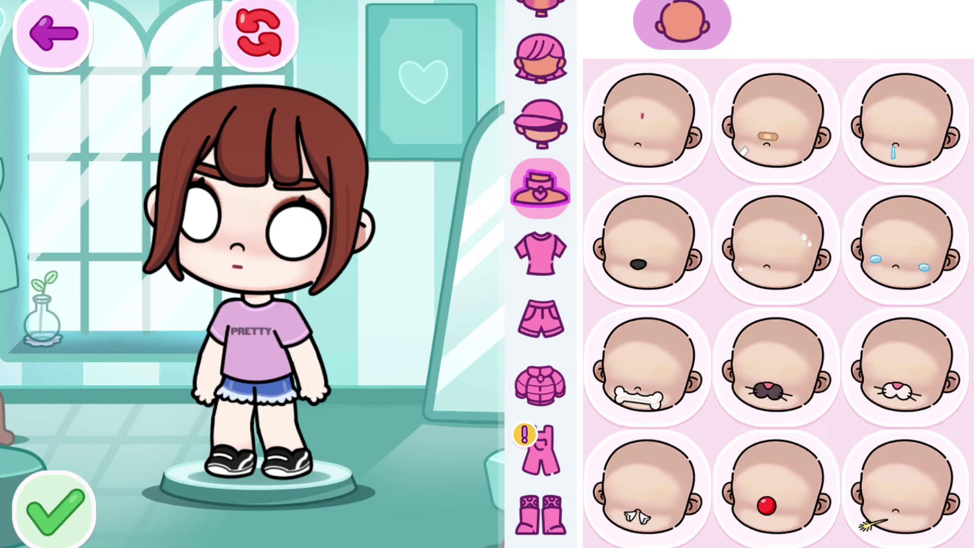
left_click(875, 21)
scroll(776, 305, "down", 4)
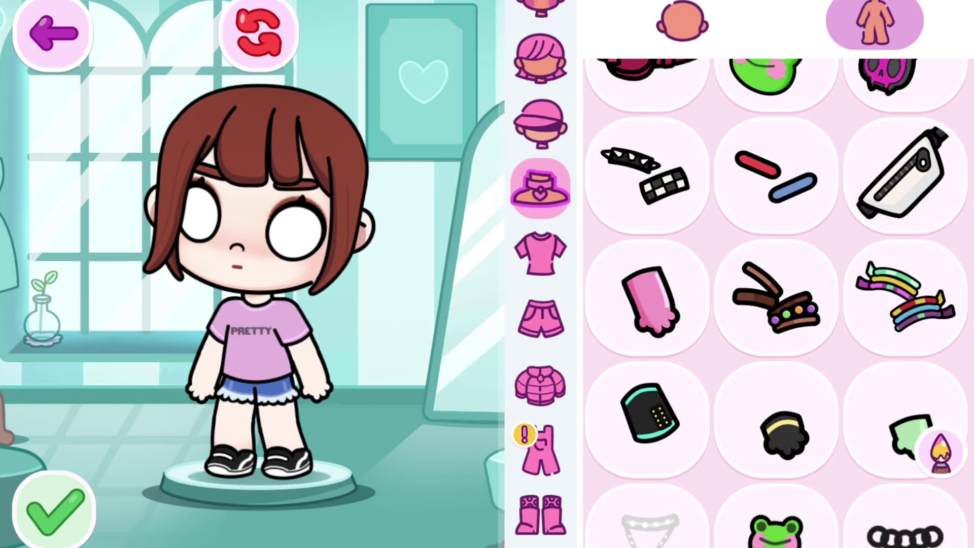
left_click(905, 403)
Step: Dress the character in the short-sleeved collared shirt and the dark grey shorts
left_click(541, 254)
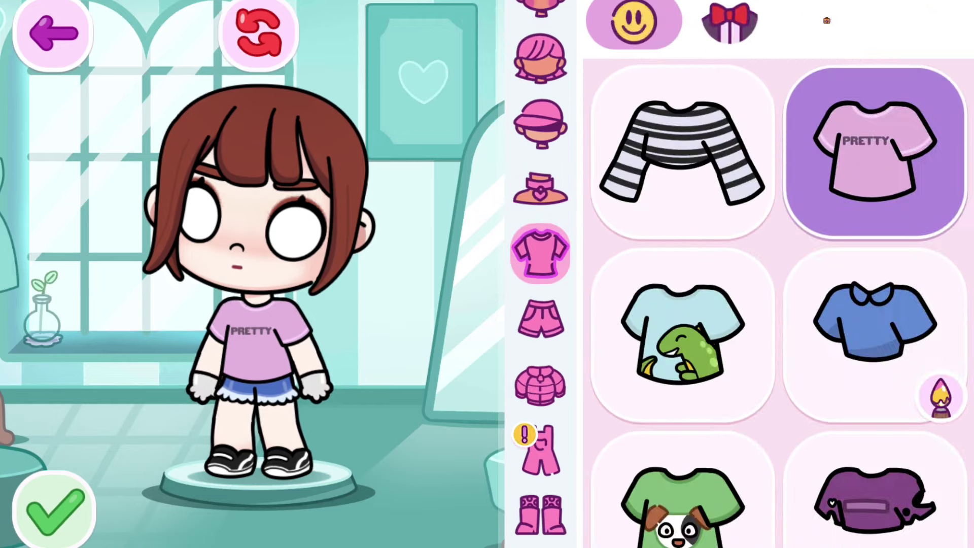
left_click(876, 325)
left_click(540, 319)
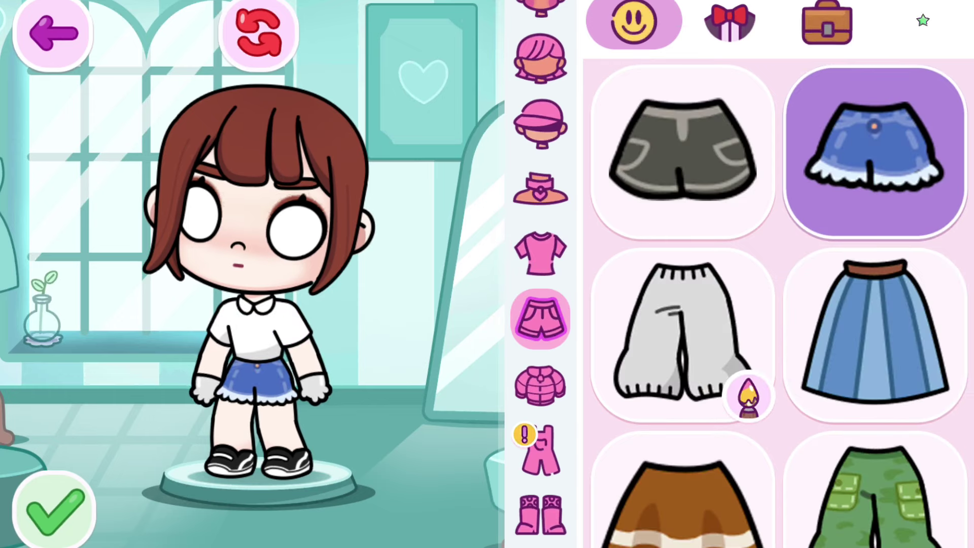
left_click(683, 153)
Step: Put the red slip-on shoes and the plain black socks on the character
left_click(541, 515)
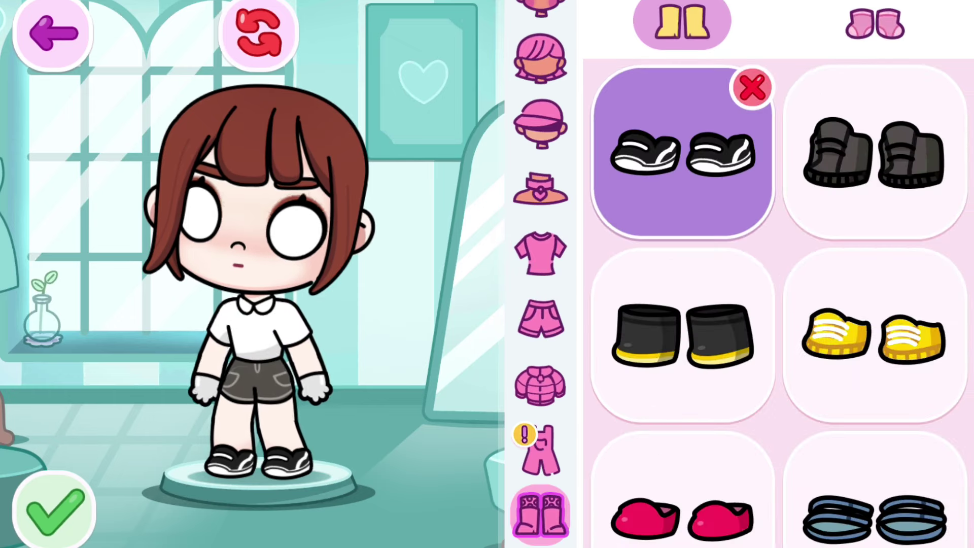
left_click(683, 512)
left_click(875, 23)
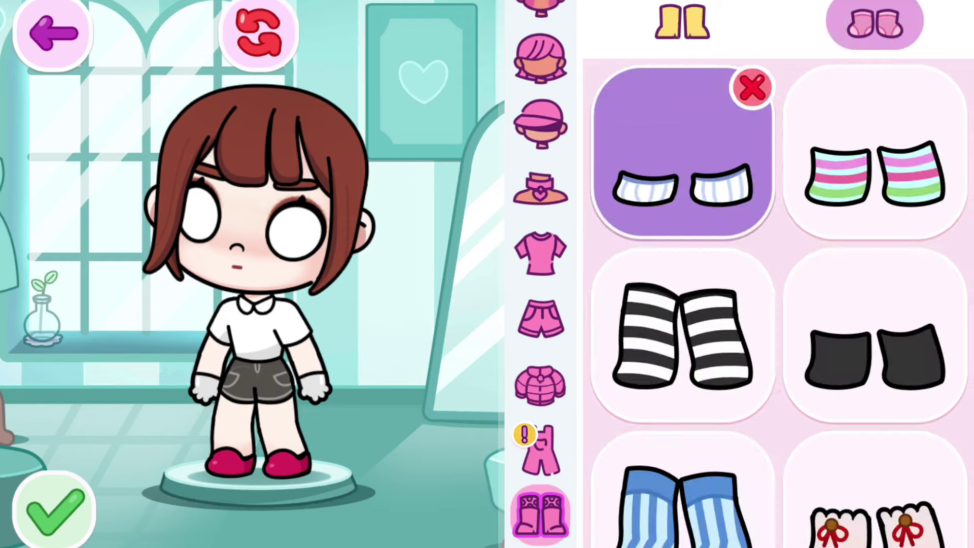
left_click(876, 337)
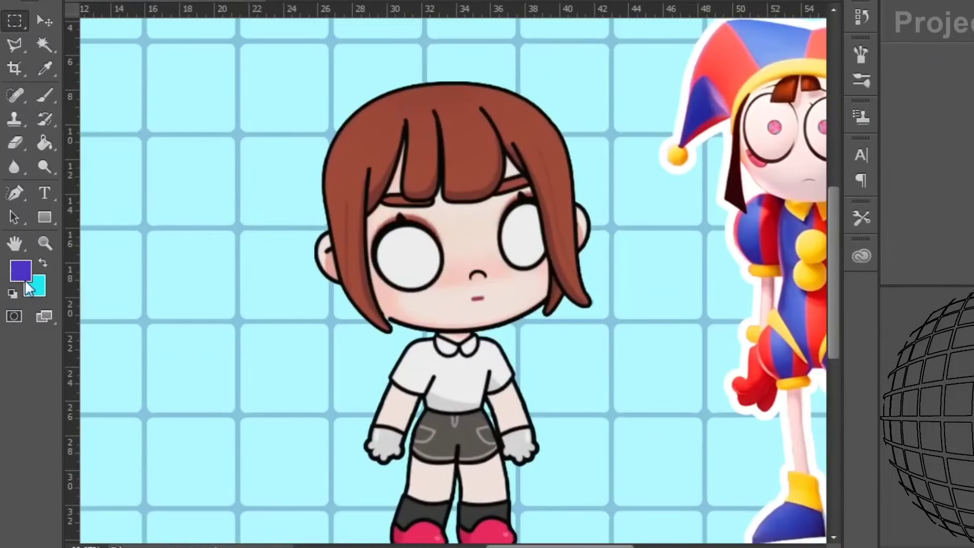
Step: In Photoshop, paint the outline of a two-pointed jester hat with pompoms in black around the character's head and deselect it
left_click(25, 279)
left_click(44, 44)
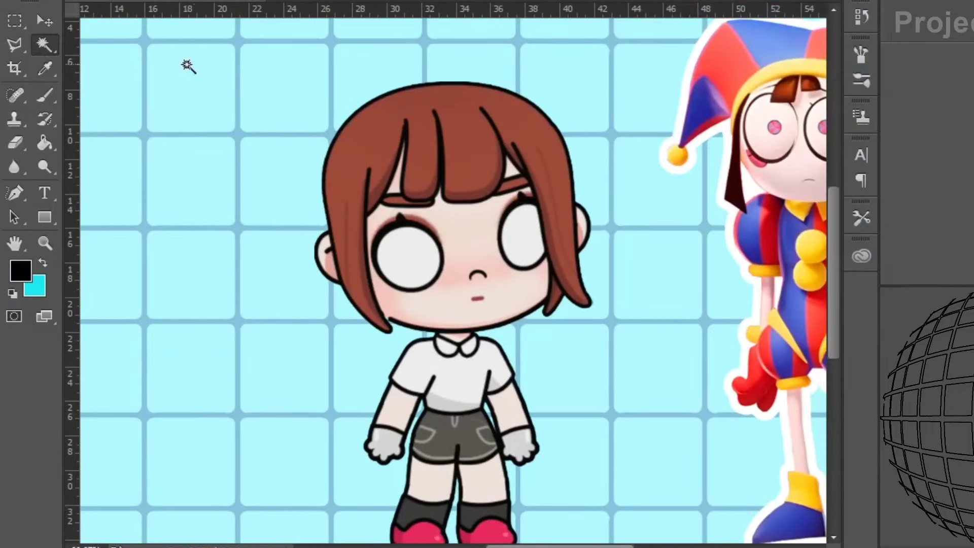
left_click(331, 54)
left_click(52, 94)
mouse_move(278, 80)
left_mouse_down()
mouse_move(261, 106)
mouse_move(252, 219)
mouse_move(269, 284)
mouse_move(293, 147)
mouse_move(333, 247)
mouse_move(332, 231)
mouse_move(431, 130)
left_mouse_up()
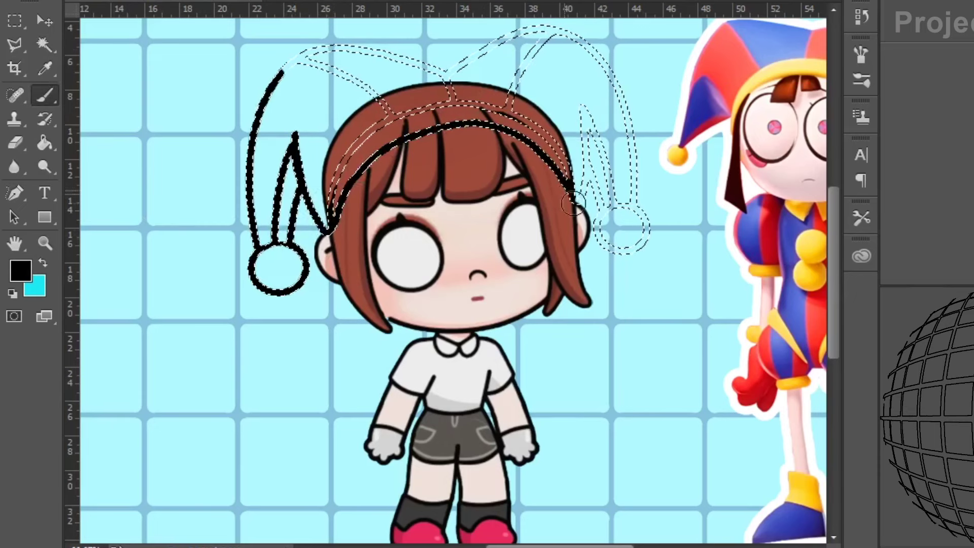
left_click_drag(586, 106, 621, 253)
mouse_move(628, 131)
left_mouse_down()
mouse_move(558, 35)
mouse_move(464, 57)
mouse_move(320, 48)
mouse_move(323, 80)
mouse_move(381, 121)
mouse_move(338, 159)
mouse_move(421, 116)
mouse_move(513, 111)
mouse_move(532, 55)
left_mouse_up()
left_click(17, 24)
left_click(136, 48)
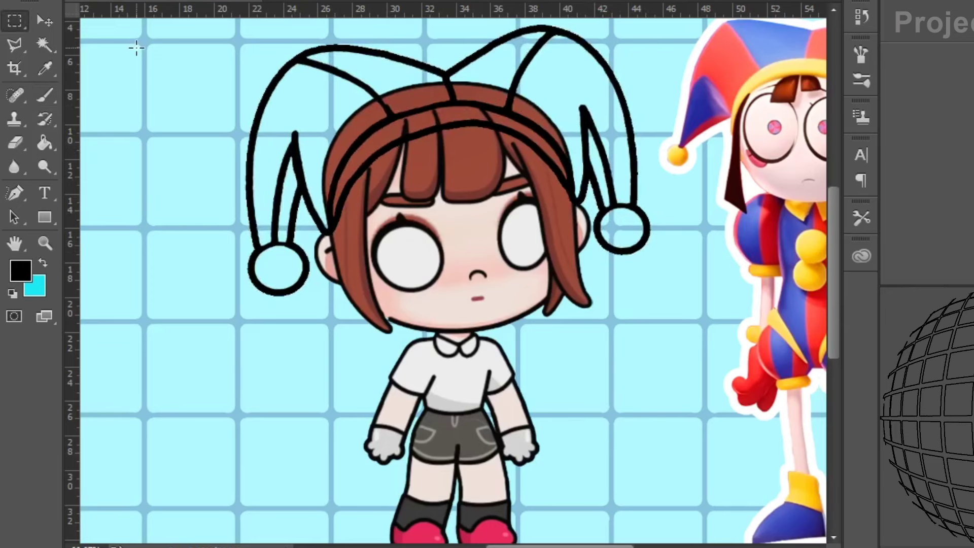
Step: Fill the hat's two round pompoms and its headband with yellow, then clear the selection
left_click(36, 288)
left_click(811, 247)
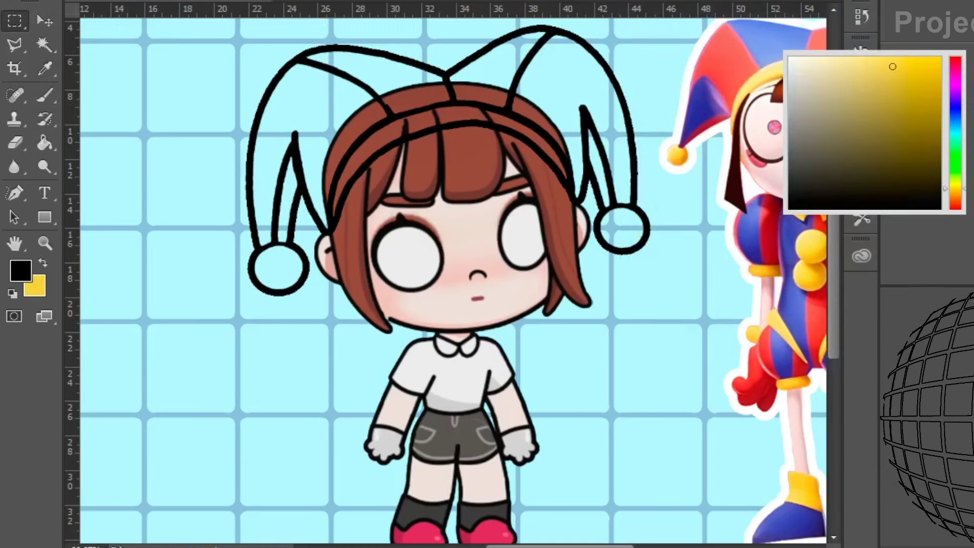
key("Return")
left_click(45, 46)
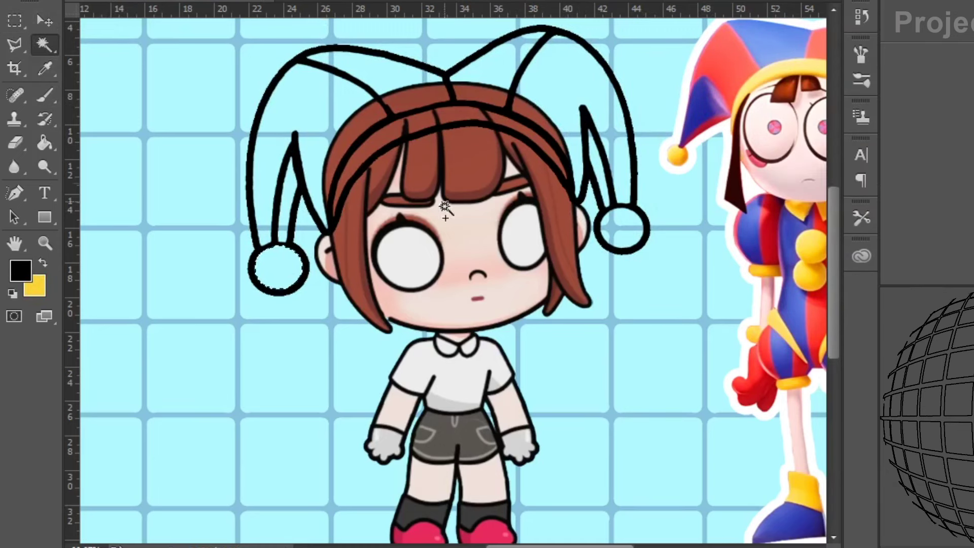
left_click(454, 117, "shift")
left_click(45, 95)
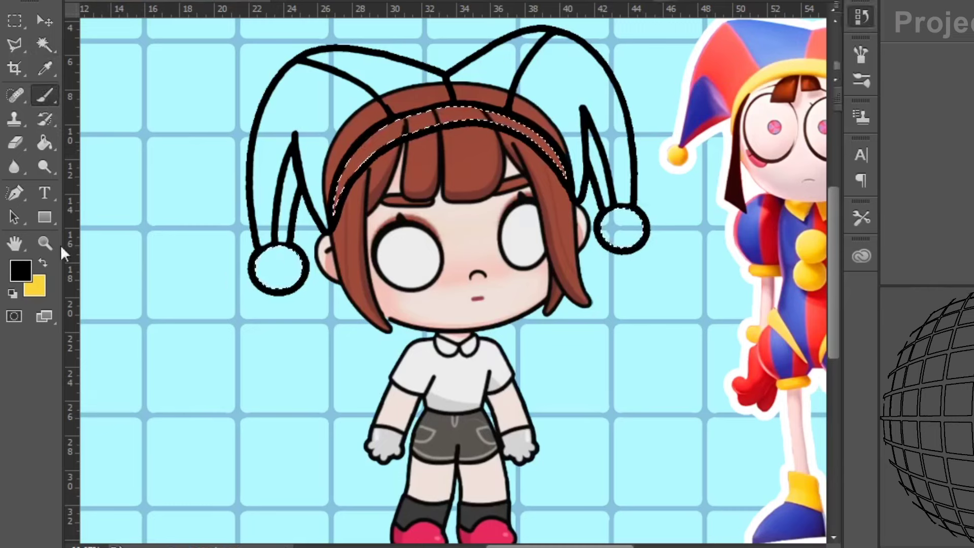
left_click(43, 262)
mouse_move(295, 268)
left_mouse_down()
mouse_move(280, 250)
mouse_move(276, 276)
left_mouse_up()
mouse_move(338, 208)
left_mouse_down()
mouse_move(386, 130)
mouse_move(391, 139)
mouse_move(474, 124)
mouse_move(519, 132)
mouse_move(565, 171)
left_mouse_up()
mouse_move(629, 221)
left_mouse_down()
mouse_move(590, 234)
mouse_move(634, 231)
left_mouse_up()
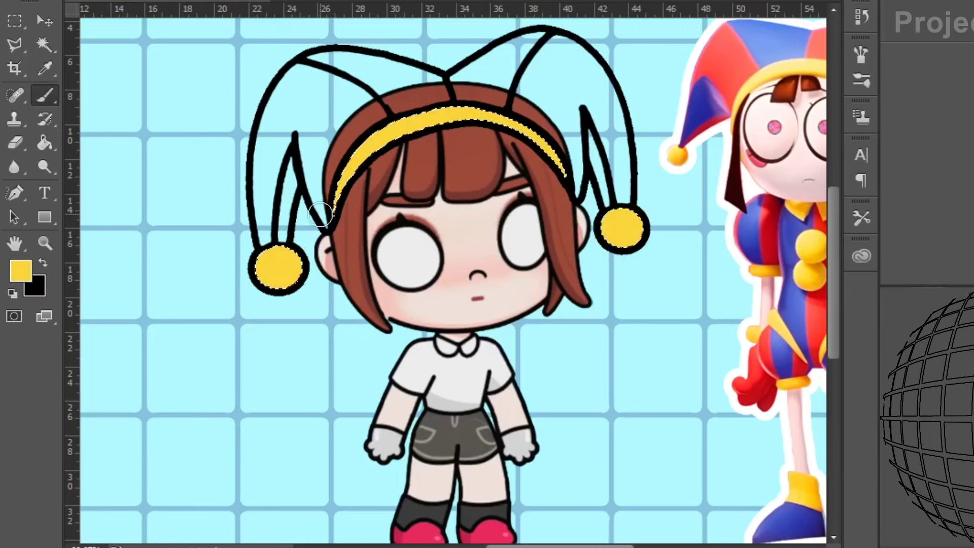
left_click(21, 20)
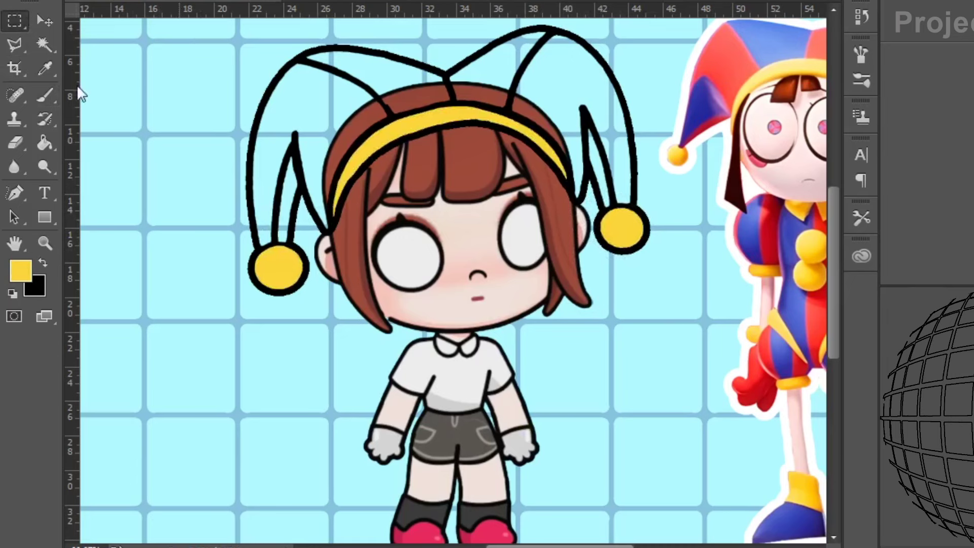
Step: Fill the alternate sections of the jester hat, including the outer right lobe, with orange-red and deselect them
left_click(41, 284)
left_click(44, 264)
left_click(47, 96)
left_click(568, 64)
left_click(380, 82, "shift")
left_click(291, 184, "shift")
key("b")
left_click_drag(292, 162, 282, 237)
mouse_move(398, 106)
left_mouse_down()
mouse_move(431, 94)
mouse_move(358, 60)
mouse_move(306, 59)
mouse_move(393, 80)
left_mouse_up()
mouse_move(558, 38)
left_mouse_down()
mouse_move(575, 173)
mouse_move(619, 187)
mouse_move(570, 37)
mouse_move(534, 99)
mouse_move(563, 126)
left_mouse_up()
left_click(15, 21)
left_click(148, 54)
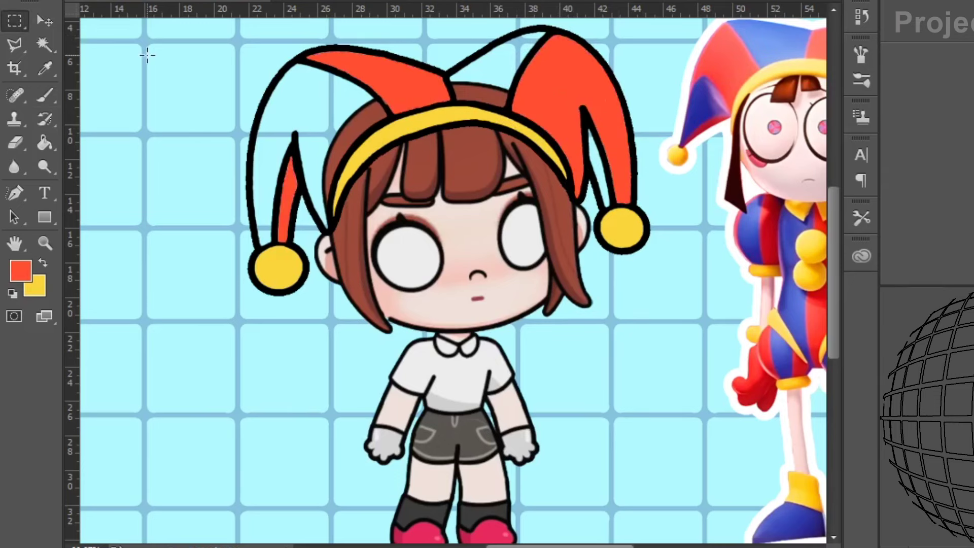
Step: Fill the remaining unpainted sections of the jester hat with blue and deselect them
left_click(19, 273)
left_click(767, 43)
key("Return")
left_click(45, 45)
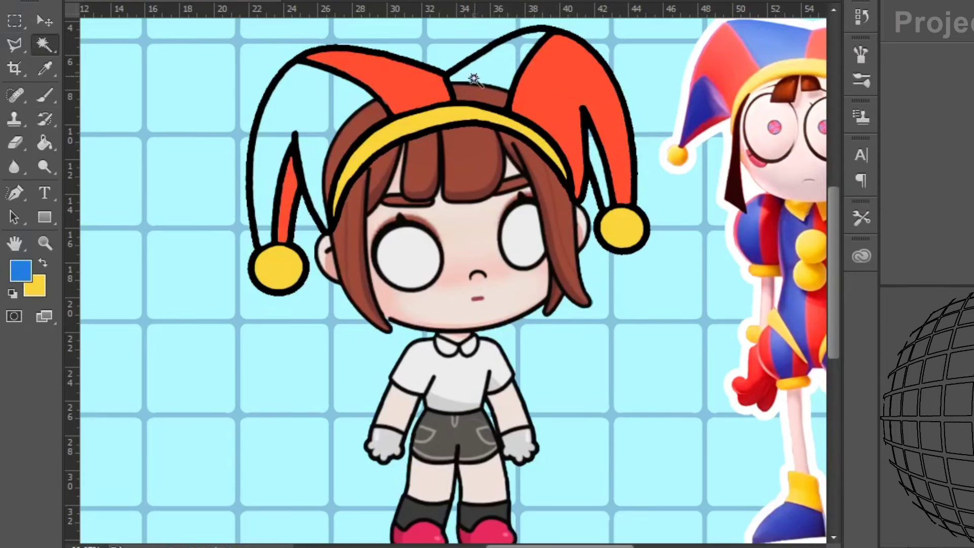
left_click(278, 108, "shift")
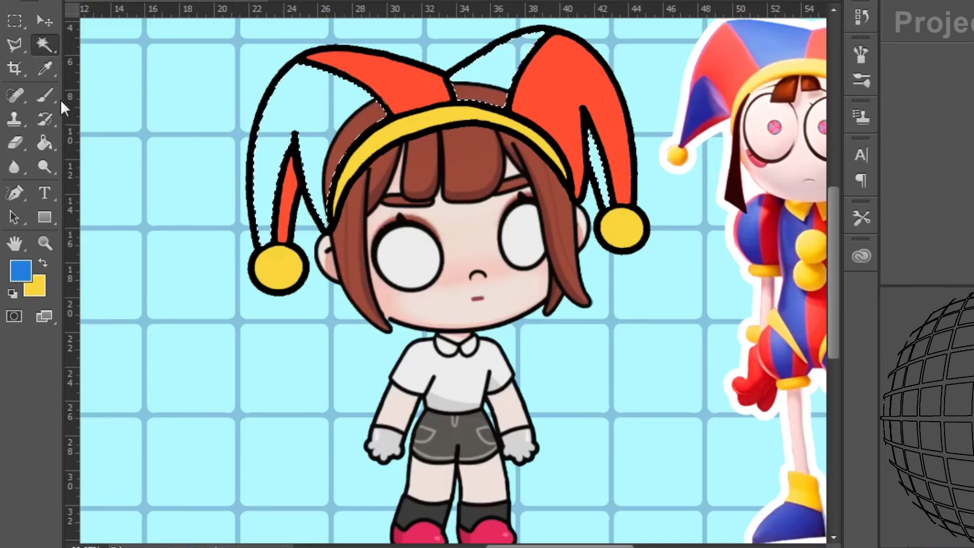
left_click(45, 96)
mouse_move(256, 227)
left_mouse_down()
mouse_move(314, 86)
mouse_move(365, 112)
mouse_move(296, 137)
mouse_move(502, 56)
mouse_move(541, 79)
mouse_move(602, 198)
left_mouse_up()
left_click(14, 20)
left_click(137, 51)
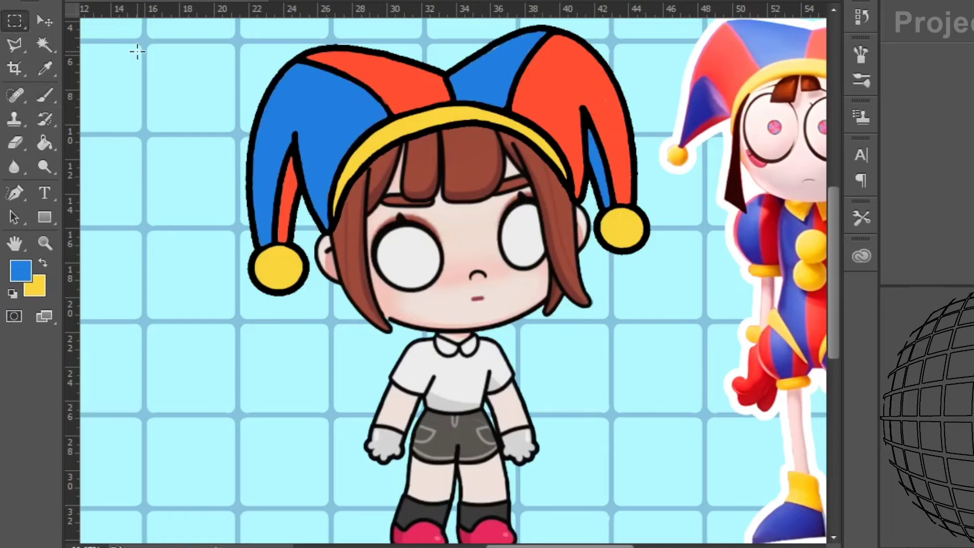
Step: Paint a black circle outline for the iris in the empty area beside the character's legs
key("ctrl+minus")
key("ctrl+minus")
key("shift+m")
key("ctrl+plus")
key("w")
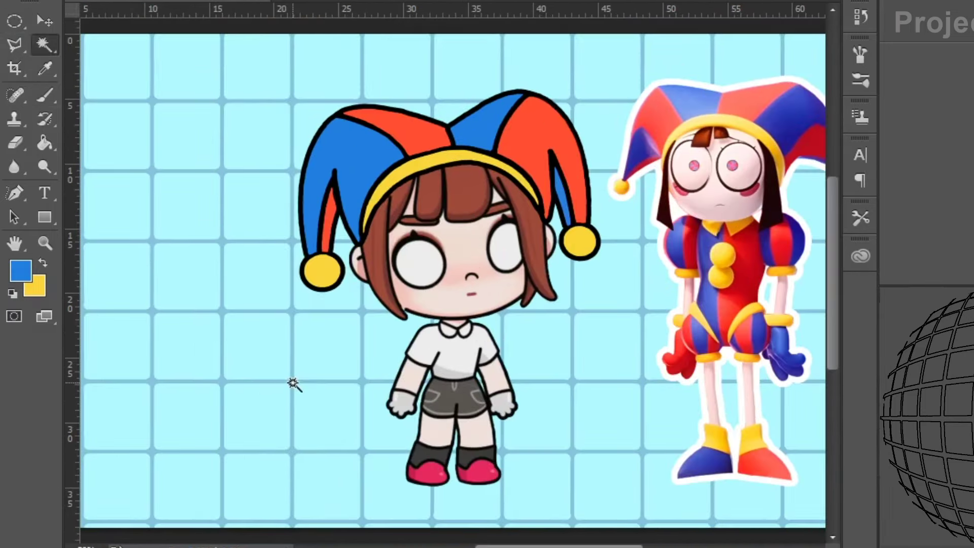
key("ctrl+plus")
left_click(21, 271)
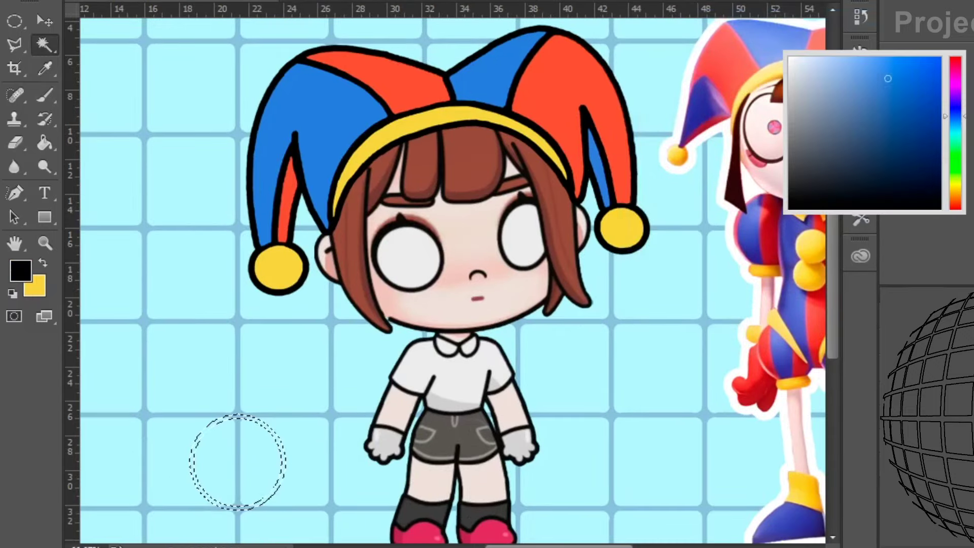
left_click(44, 95)
mouse_move(241, 414)
left_mouse_down()
mouse_move(191, 462)
mouse_move(212, 501)
mouse_move(284, 482)
mouse_move(228, 415)
left_mouse_up()
key("ctrl+d")
Step: Select three alternate wedges inside the iris circle and fill them with pure red
left_click(44, 45)
left_click(260, 440)
left_click(258, 486, "shift")
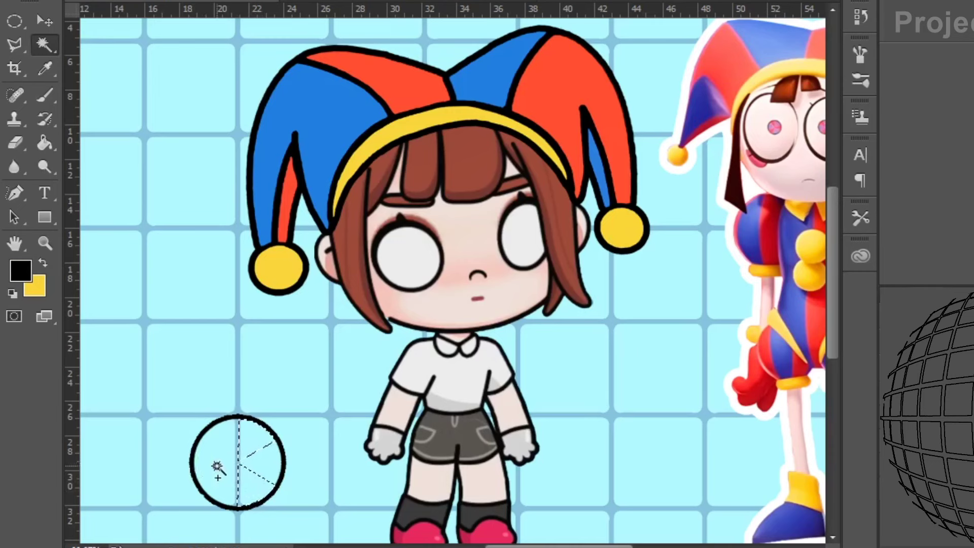
left_click(216, 466, "shift")
left_click(21, 271)
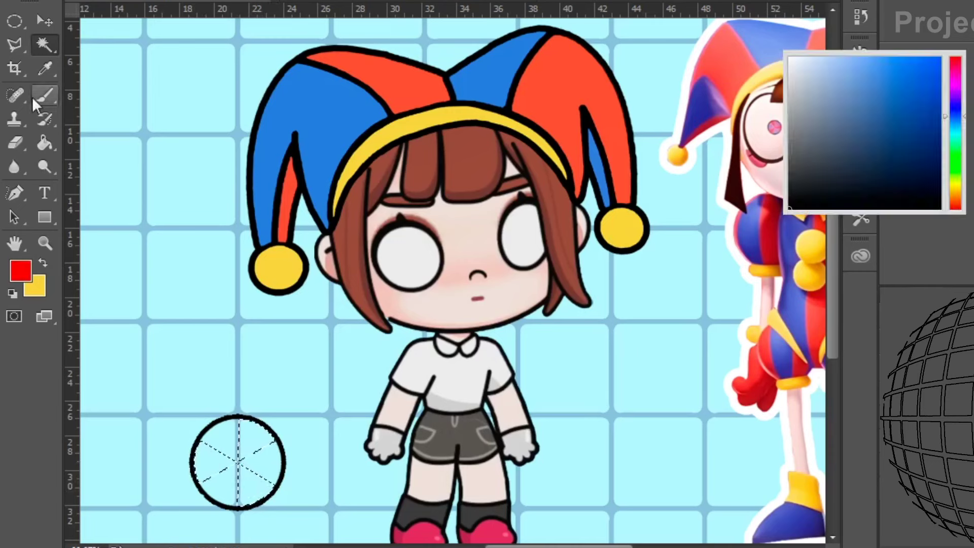
left_click(41, 93)
mouse_move(248, 422)
left_mouse_down()
mouse_move(245, 474)
mouse_move(262, 438)
mouse_move(248, 449)
mouse_move(245, 507)
mouse_move(266, 478)
mouse_move(192, 447)
mouse_move(182, 477)
left_mouse_up()
left_click(17, 22)
Step: Fill the other three wedges of the iris circle with violet-blue and clear the selection
left_click(36, 287)
key("ctrl+v")
key("Return")
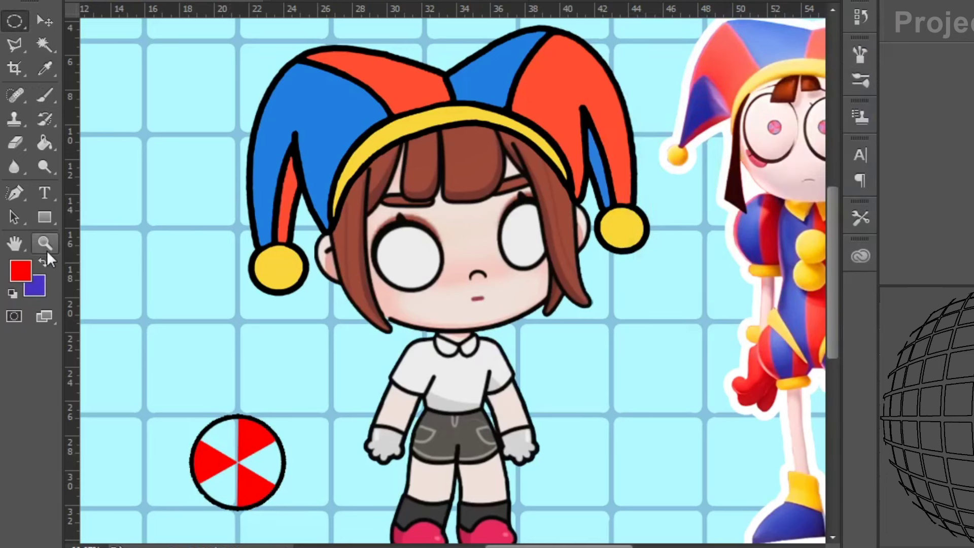
key("w")
left_click(259, 452)
key("b")
mouse_move(238, 416)
left_mouse_down()
mouse_move(232, 464)
mouse_move(213, 448)
mouse_move(227, 418)
mouse_move(212, 435)
mouse_move(202, 491)
mouse_move(275, 453)
mouse_move(255, 460)
left_mouse_up()
key("ctrl+d")
Step: Set the foreground colour to black and move the red and blue iris disc onto the right-hand eye
left_click(20, 274)
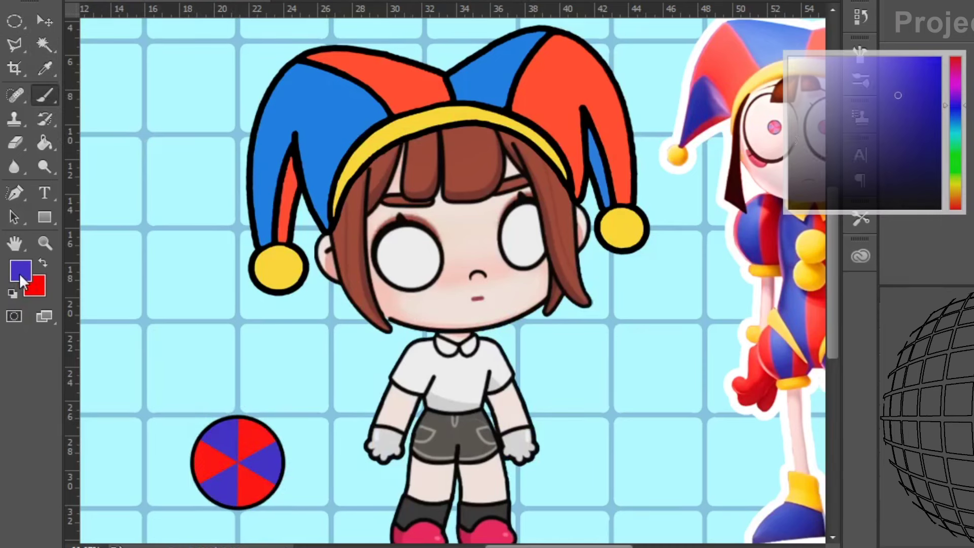
key("Return")
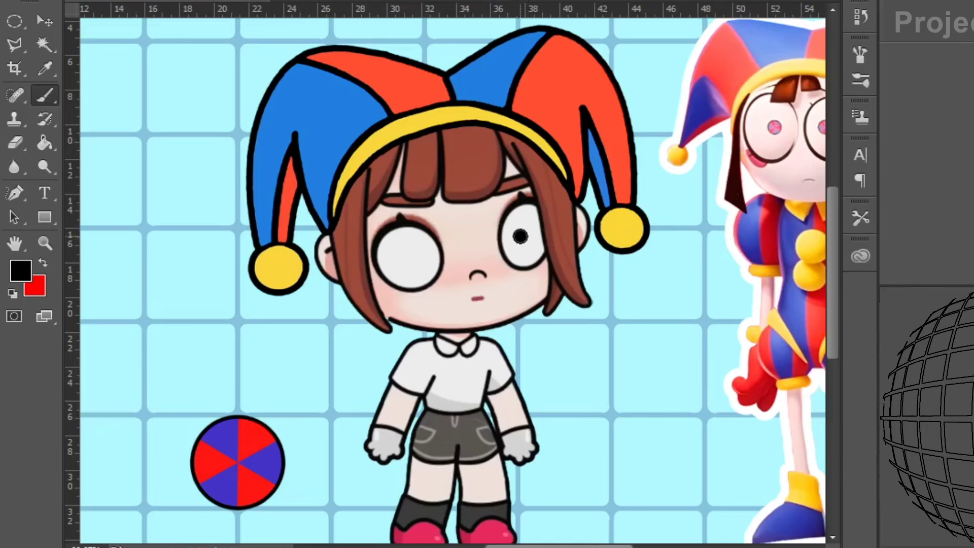
key("ctrl+t")
left_click_drag(259, 439, 550, 208)
Step: Scale the iris disc down to the size of the black pupil and align it with the pupil in the right-hand eye
key("ctrl+plus")
key("ctrl+plus")
key("ctrl+plus")
left_click_drag(558, 546, 587, 547)
left_click_drag(833, 266, 836, 240)
left_click_drag(642, 74, 305, 407)
left_click_drag(266, 438, 398, 289)
left_click_drag(436, 259, 413, 283)
mouse_move(402, 304)
left_mouse_down()
mouse_move(426, 292)
mouse_move(413, 295)
mouse_move(418, 282)
mouse_move(406, 304)
left_mouse_up()
key("Return")
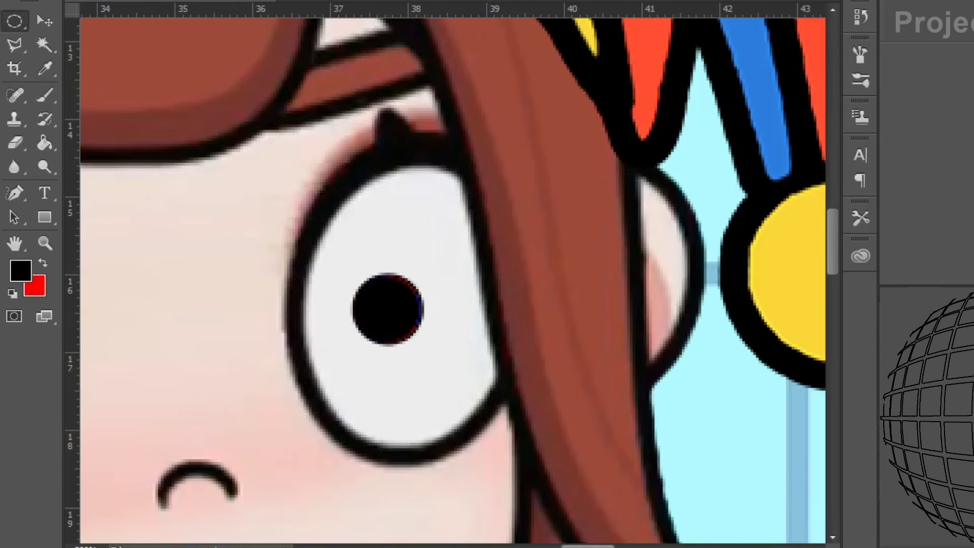
Step: Bring the iris disc in front of the black pupil and rotate it slightly
key("ctrl+]")
key("ctrl+t")
left_click_drag(461, 316, 460, 335)
key("Return")
Step: Duplicate the iris disc and place the copy over the pupil of the left-hand eye
left_click_drag(588, 546, 558, 546)
key("ctrl+j")
key("ctrl+t")
left_click_drag(759, 288, 317, 364)
key("Return")
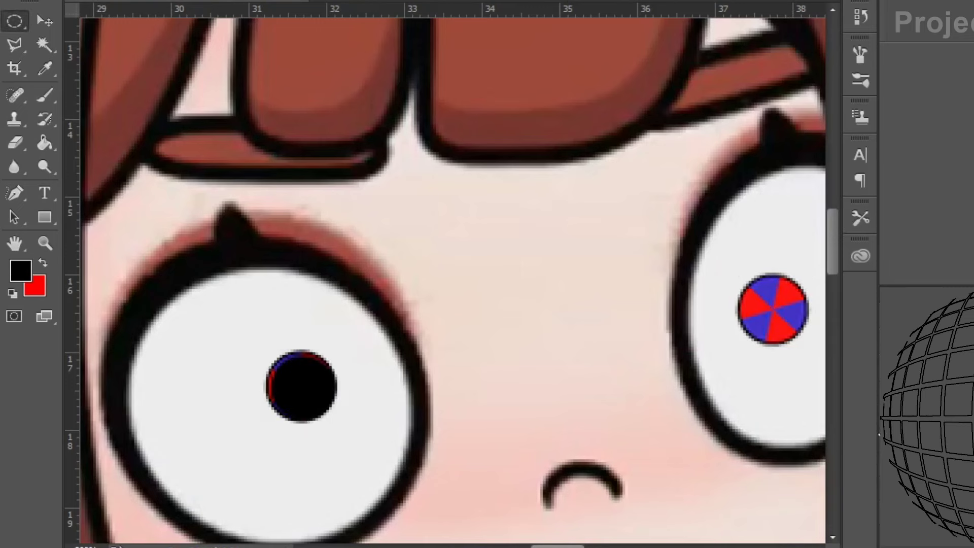
Step: Bring the copied iris disc to the front in the left-hand eye and rotate it slightly
key("ctrl+shift+bracketright")
key("ctrl+t")
left_click_drag(376, 413, 341, 484)
key("Return")
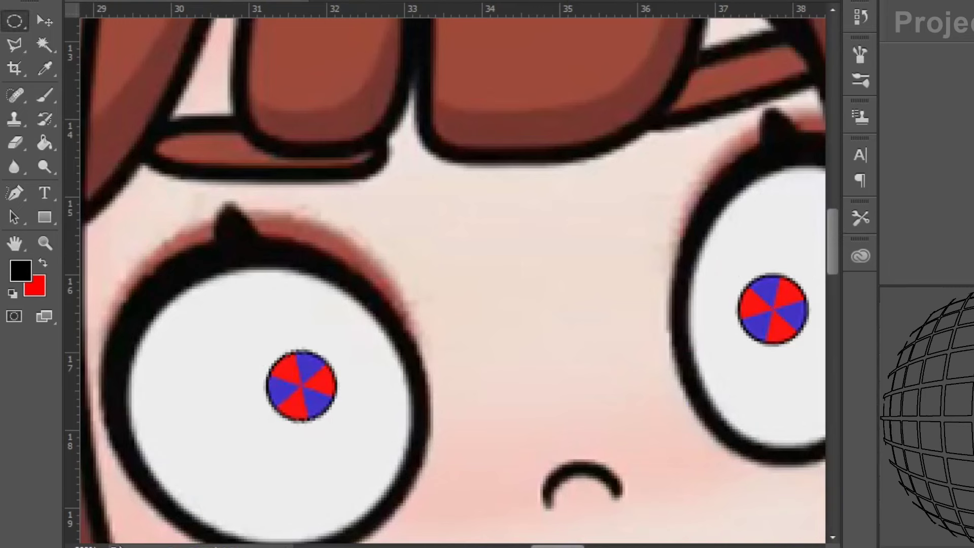
Step: Choose a pinkish red and paint a curved cheek mark along the underside of the left-hand eye
key("ctrl+minus")
key("ctrl+minus")
key("ctrl+minus")
key("ctrl+minus")
key("ctrl+minus")
key("i")
key("ctrl+plus")
key("ctrl+plus")
key("ctrl+plus")
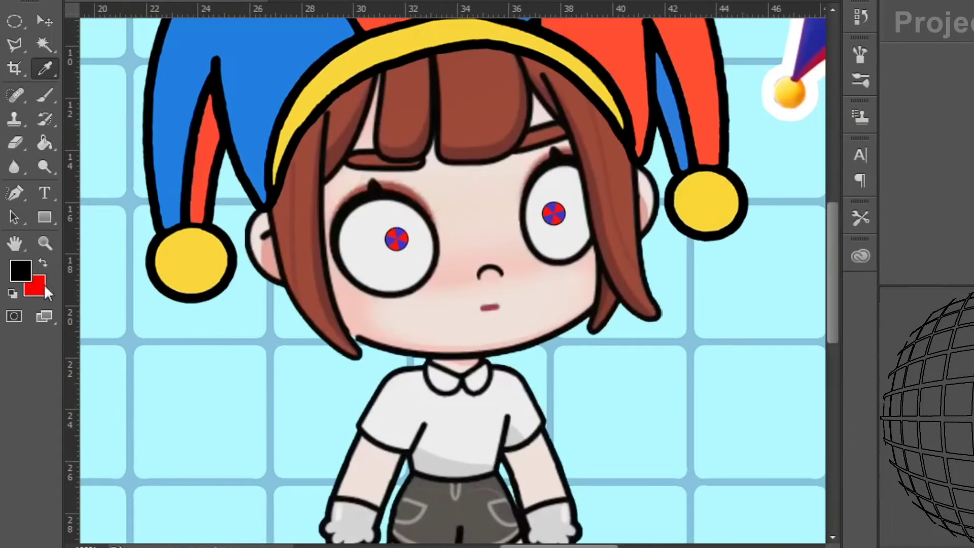
left_click(42, 285)
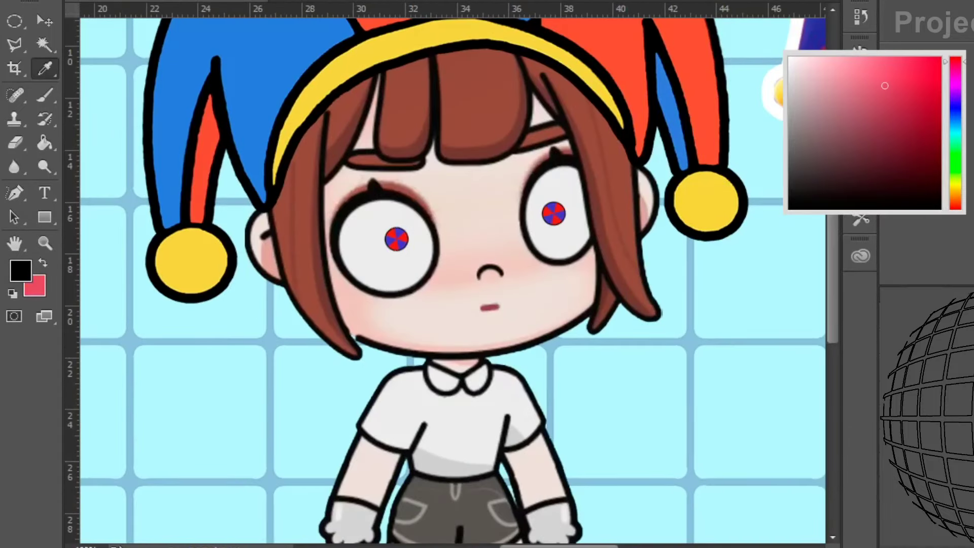
key("w")
key("x")
key("b")
left_click_drag(373, 300, 338, 286)
key("m")
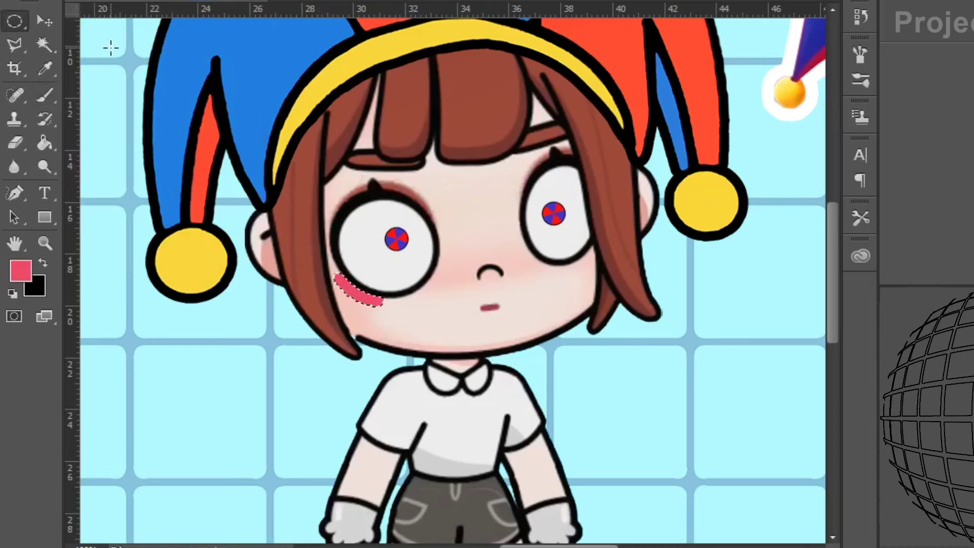
Step: Paint a matching pinkish-red cheek mark under the right-hand eye, beside the hair strand
key("w")
left_click(584, 264)
key("b")
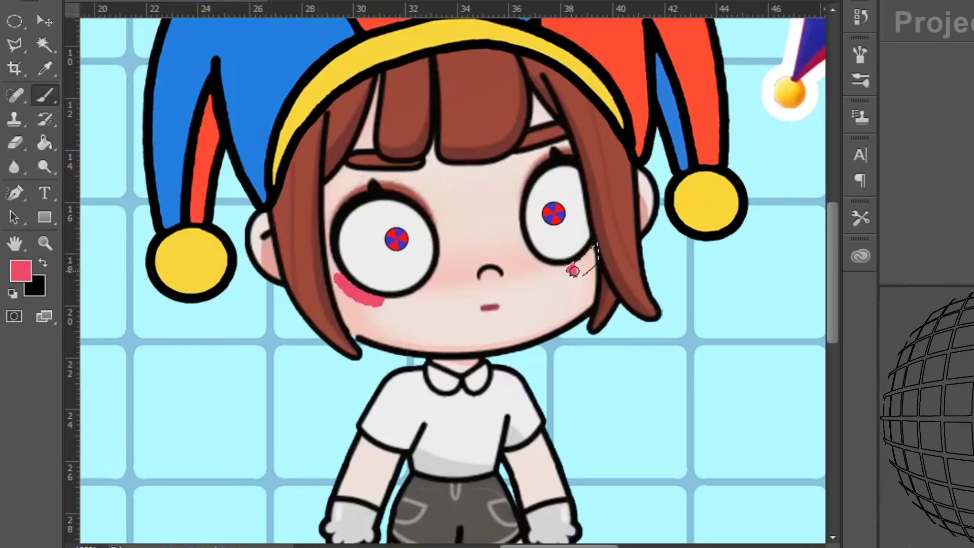
key("m")
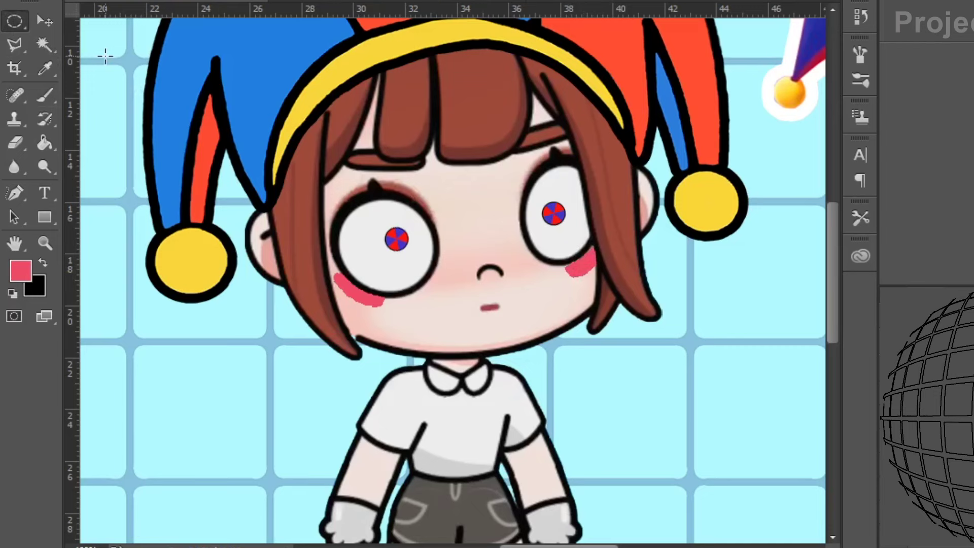
Step: Sample the blush skin tone beside the nose and paint over the nose outline
left_click(18, 269)
left_click(472, 275)
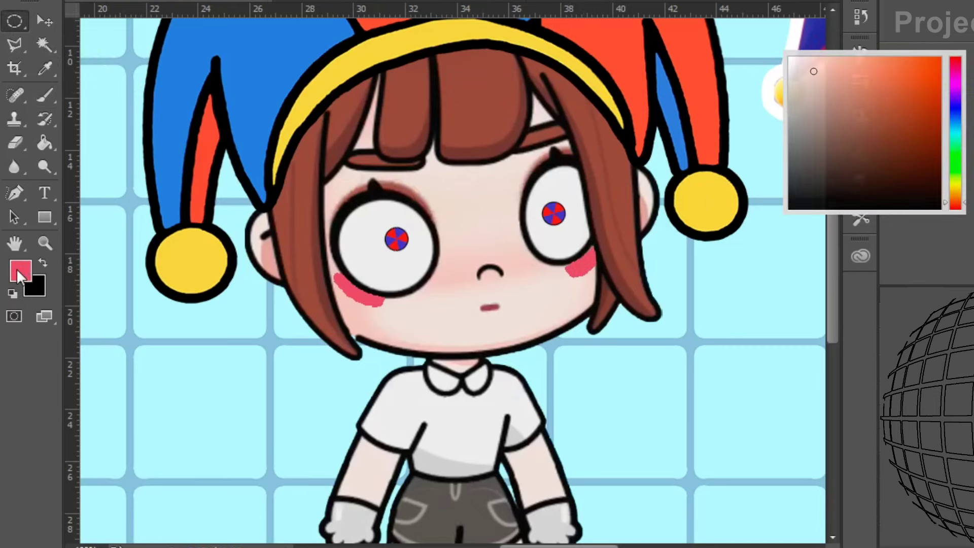
key("Return")
key("b")
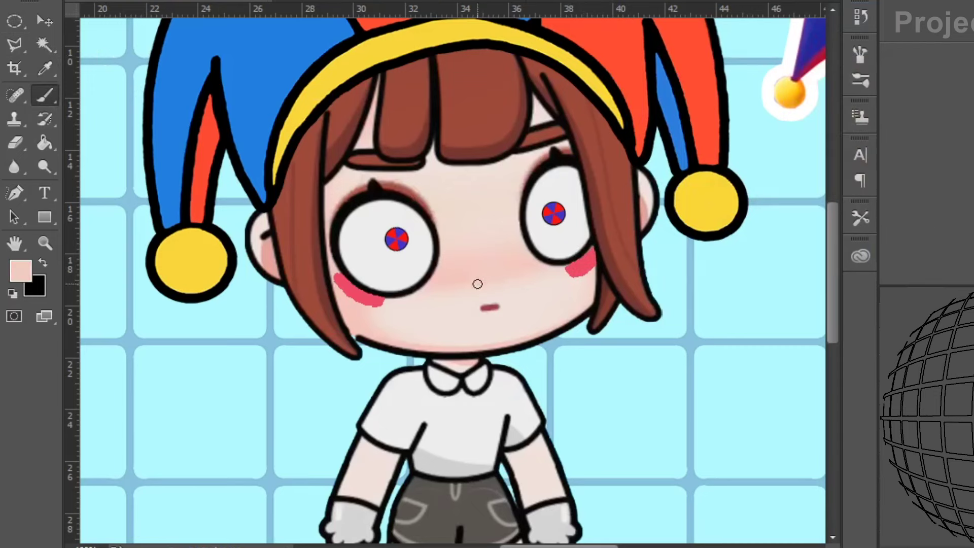
Step: Rotate the two eyebrows so their inner ends point up in a worried expression
key("ctrl+minus")
key("ctrl+minus")
key("ctrl+minus")
key("ctrl+plus")
key("ctrl+plus")
key("ctrl+plus")
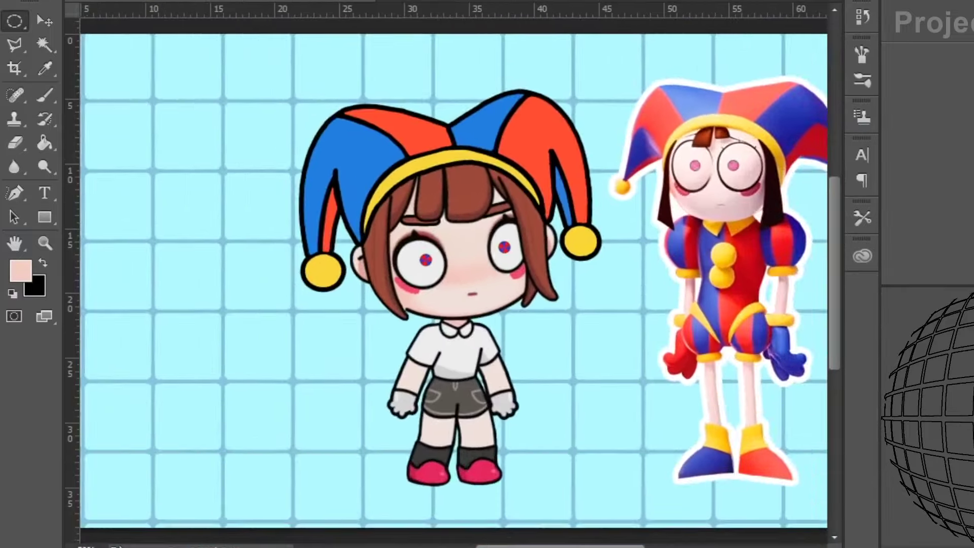
key("ctrl+t")
left_click_drag(662, 148, 637, 211)
key("Return")
key("ctrl+t")
left_click_drag(476, 195, 471, 147)
key("Return")
Step: Select a slightly curved mouth shape over the old mouth and paint it in the mouth's sampled dark red
key("ctrl+plus")
key("ctrl+plus")
key("w")
left_click(568, 363)
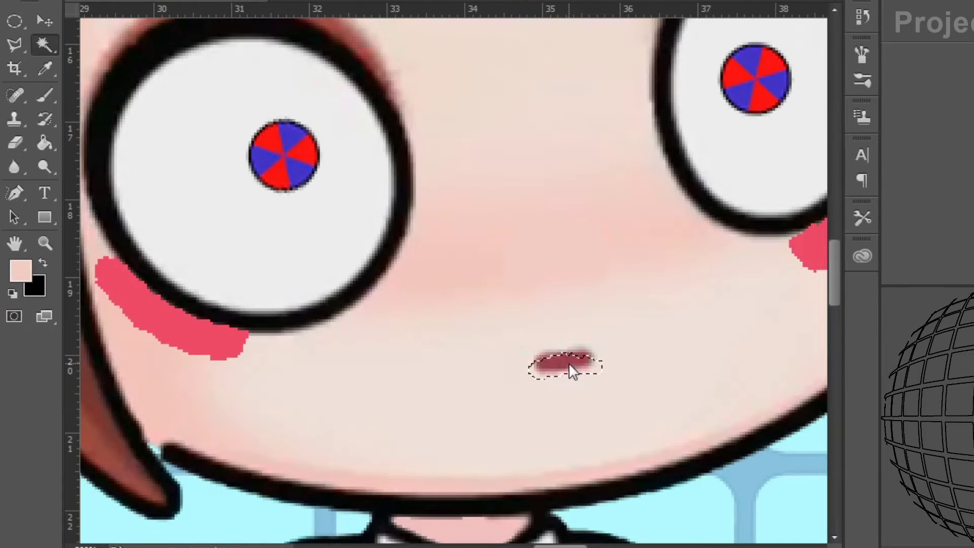
left_click(33, 287)
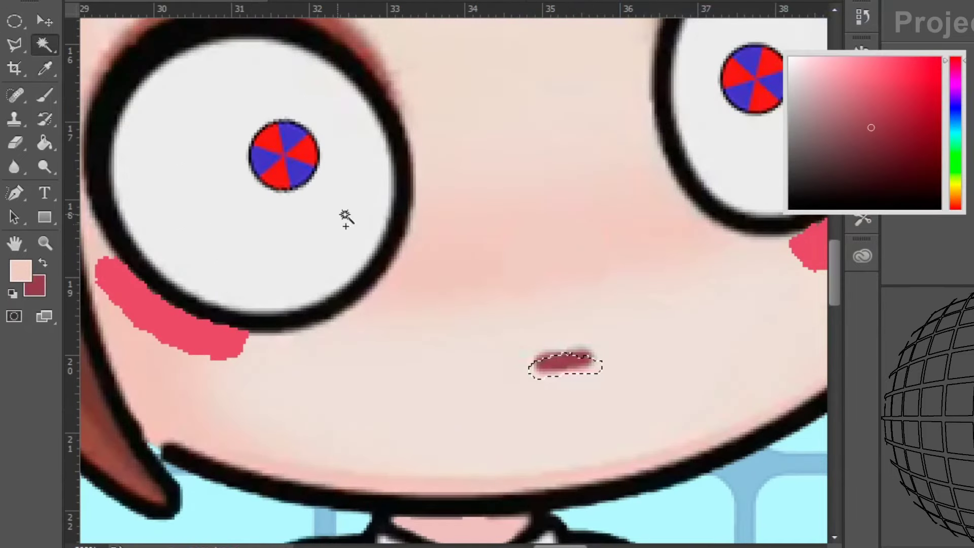
left_click(44, 261)
left_click(51, 92)
mouse_move(537, 366)
left_mouse_down()
mouse_move(600, 366)
mouse_move(518, 370)
left_mouse_up()
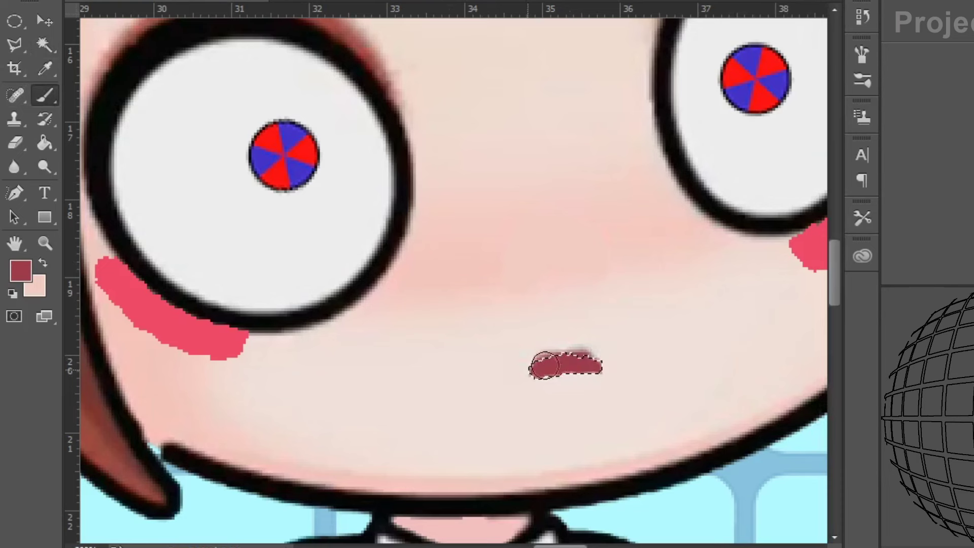
Step: Cover the remains of the old mouth with the skin tone and rotate the new mouth slightly
key("ctrl+d")
key("x")
left_click_drag(601, 365, 524, 370)
key("m")
key("ctrl+t")
left_click_drag(696, 404, 681, 367)
key("Return")
Step: Select the jester costume's outline shapes over the shirt and shorts and paint them black, including the centre line, puffed sleeves and hems
key("ctrl+minus")
key("ctrl+minus")
key("ctrl+minus")
key("ctrl+minus")
key("ctrl+minus")
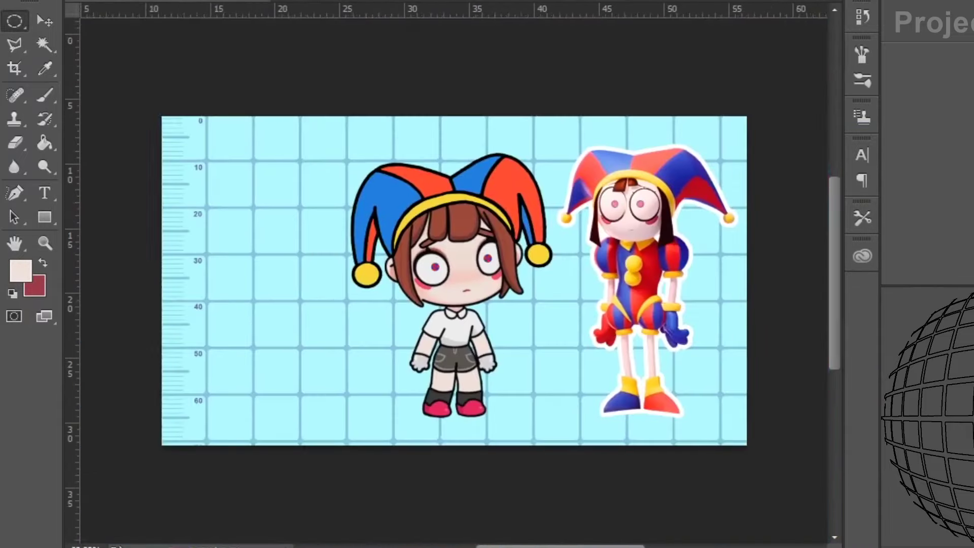
key("b")
key("ctrl+plus")
key("ctrl+plus")
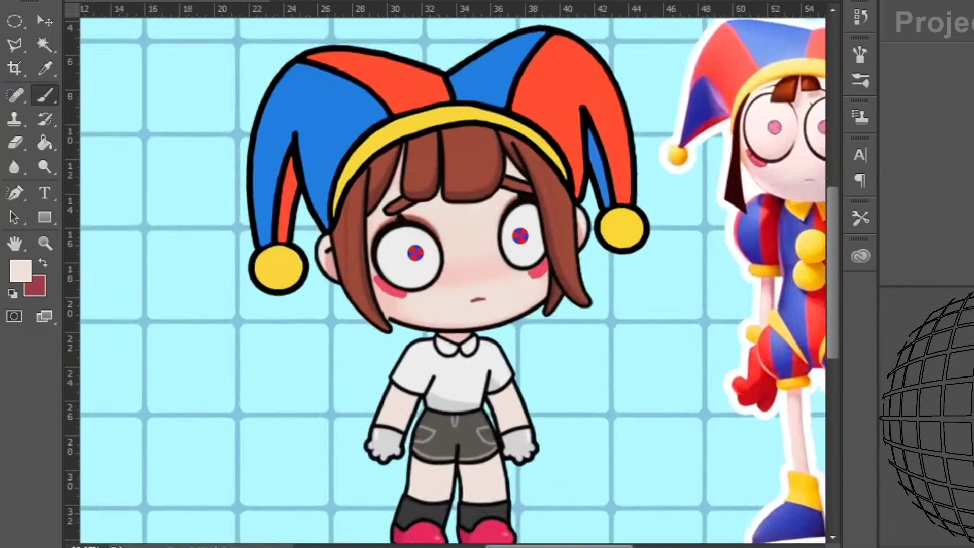
key("ctrl+plus")
left_click_drag(834, 251, 836, 260)
left_click_drag(835, 260, 836, 306)
left_click(45, 40)
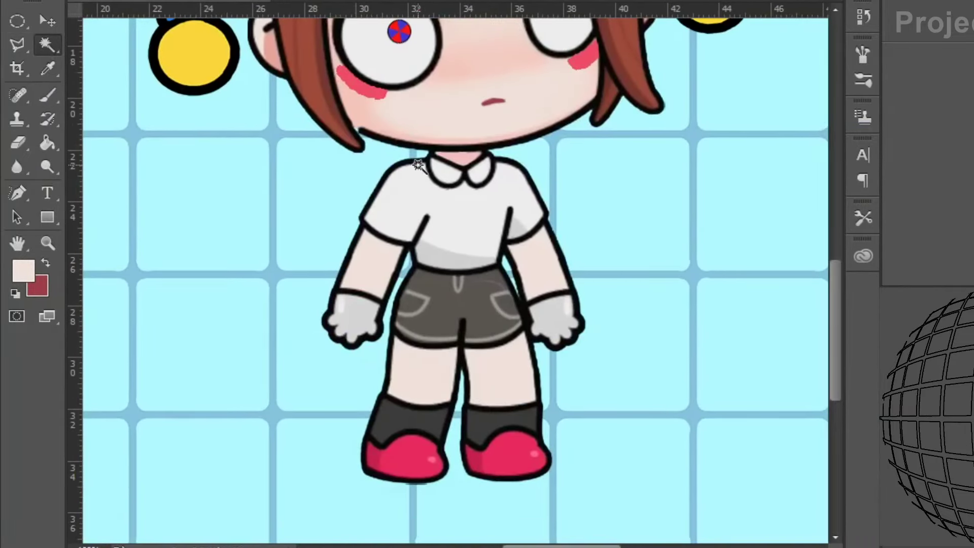
left_click(417, 165)
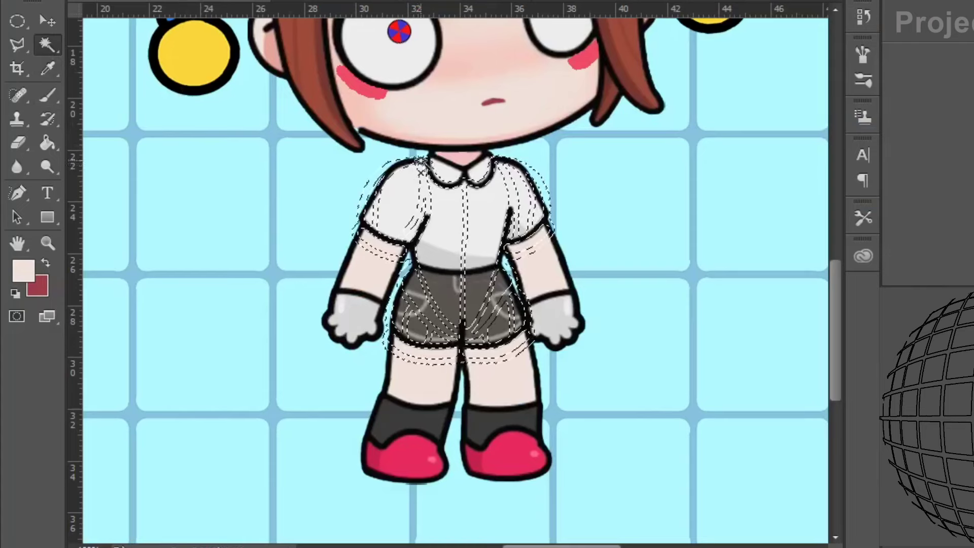
left_click(19, 274)
key("Return")
left_click(48, 96)
left_click_drag(424, 164, 400, 162)
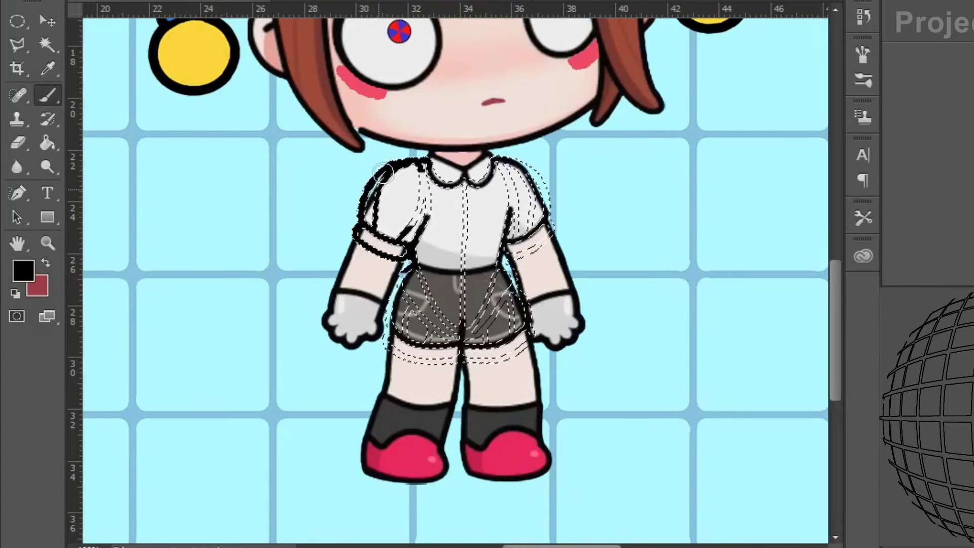
left_click_drag(464, 183, 462, 339)
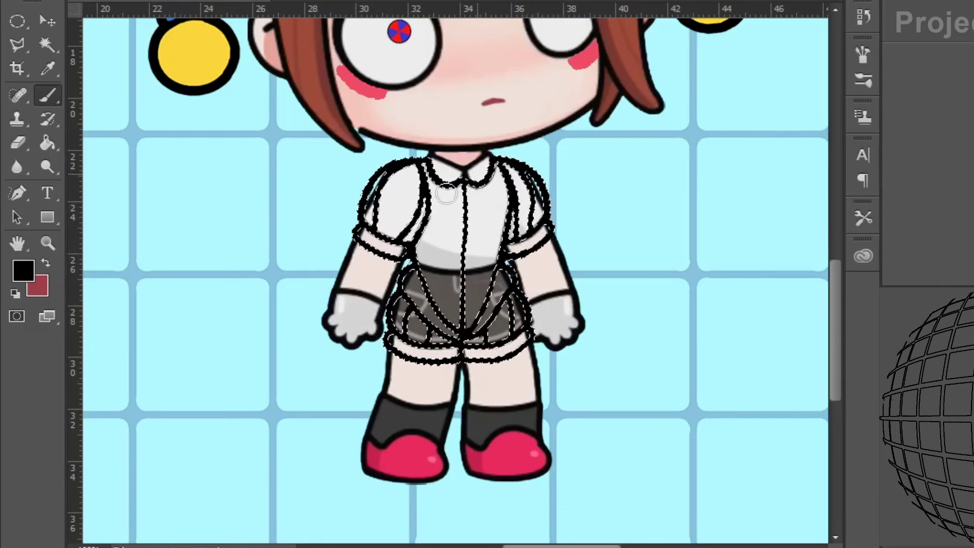
key("m")
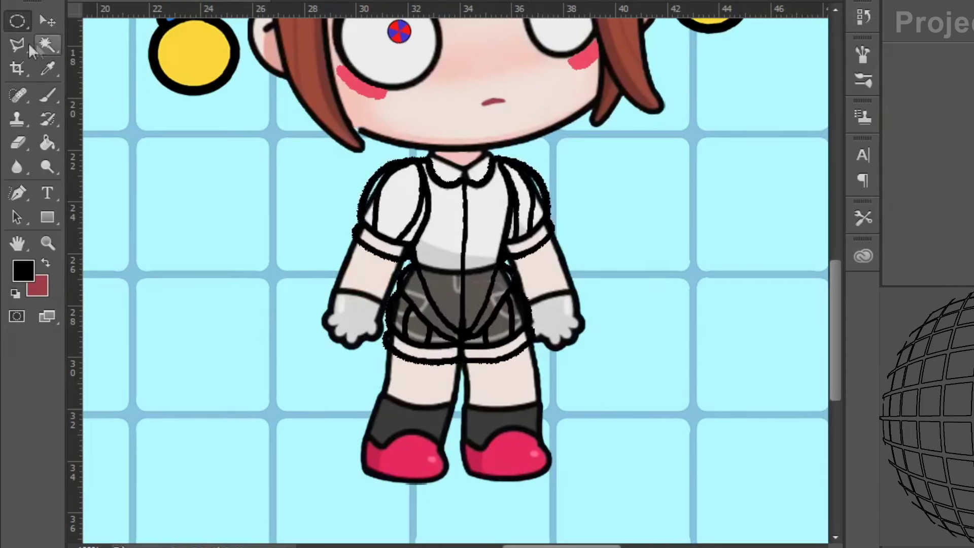
Step: Select the right-hand bodice half and alternate stripes of the sleeves and shorts, and paint them blue
left_click(45, 46)
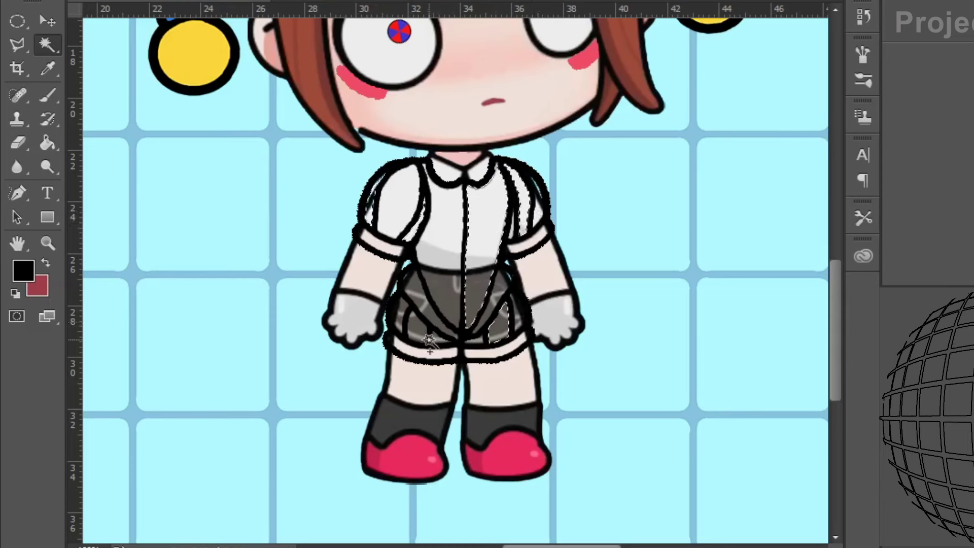
left_click(27, 275)
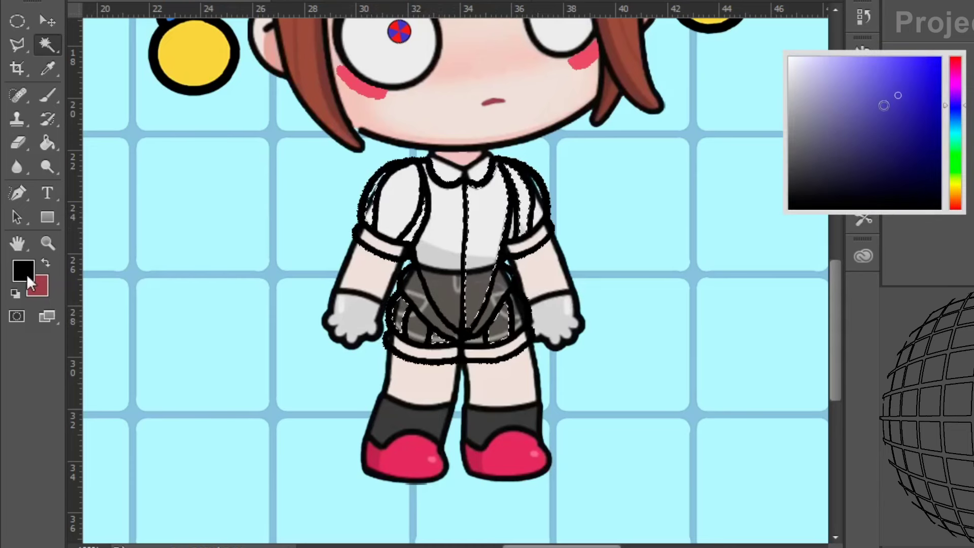
left_click(47, 95)
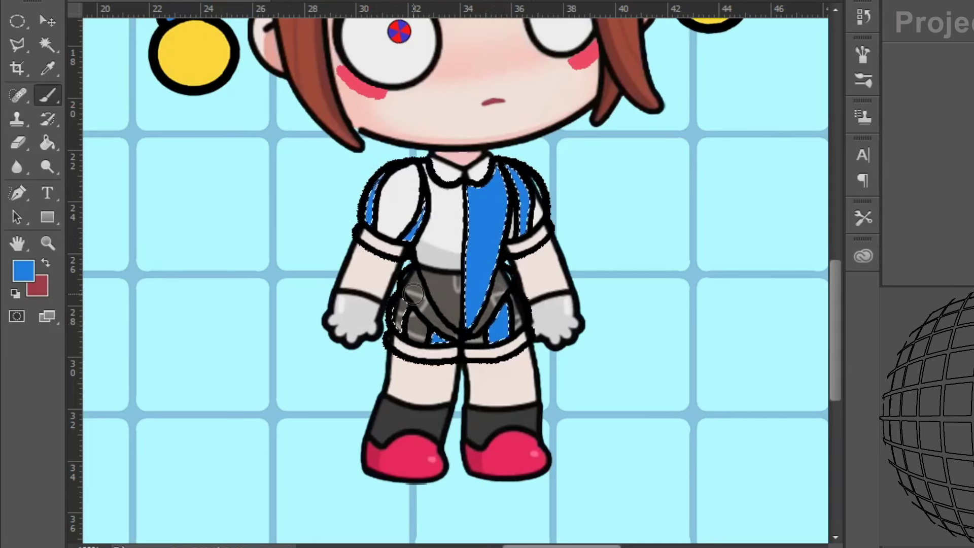
Step: Select the left-hand bodice half and the remaining sleeve and shorts stripes, and paint them orange-red
key("m")
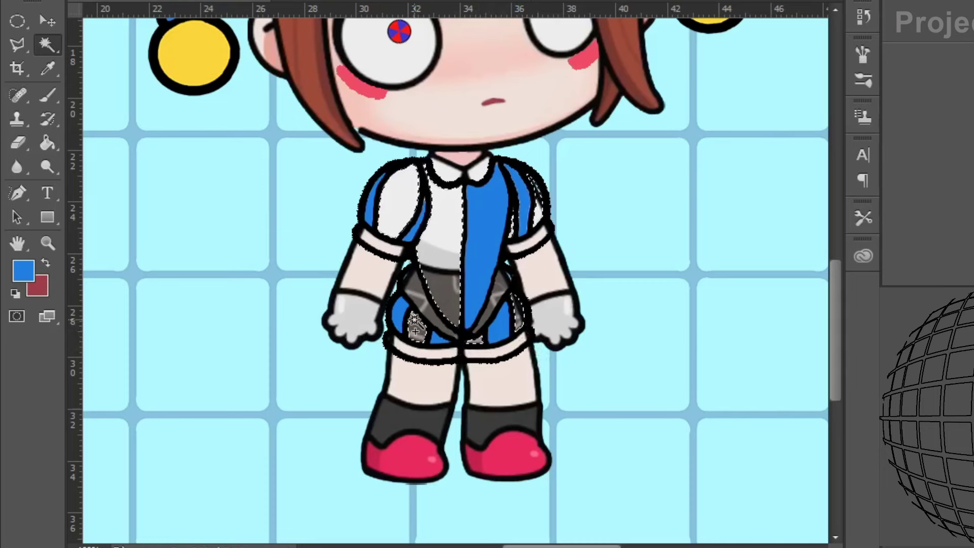
left_click(25, 268)
left_click(51, 92)
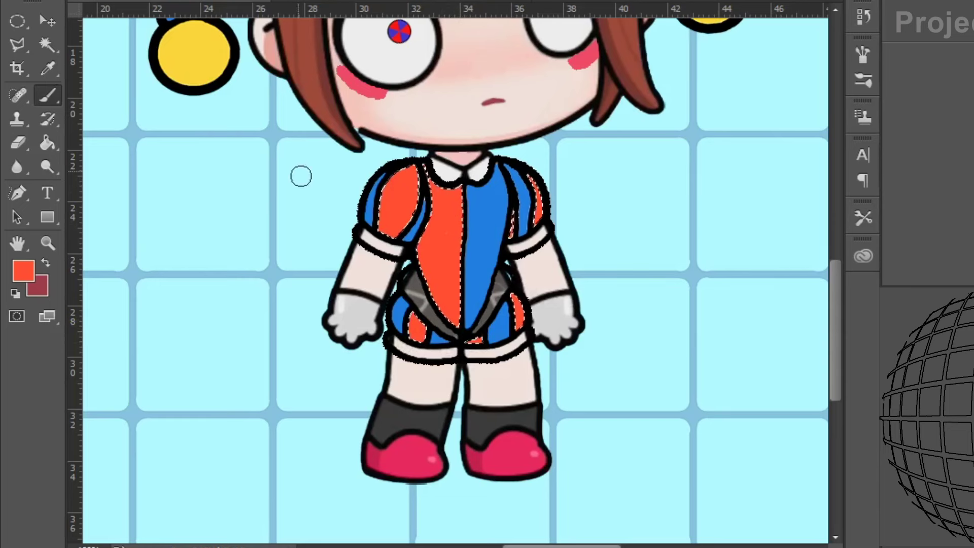
Step: Select the collar, sleeve cuffs, pointed waist trims and shorts hems, and paint them yellow
left_click(51, 44)
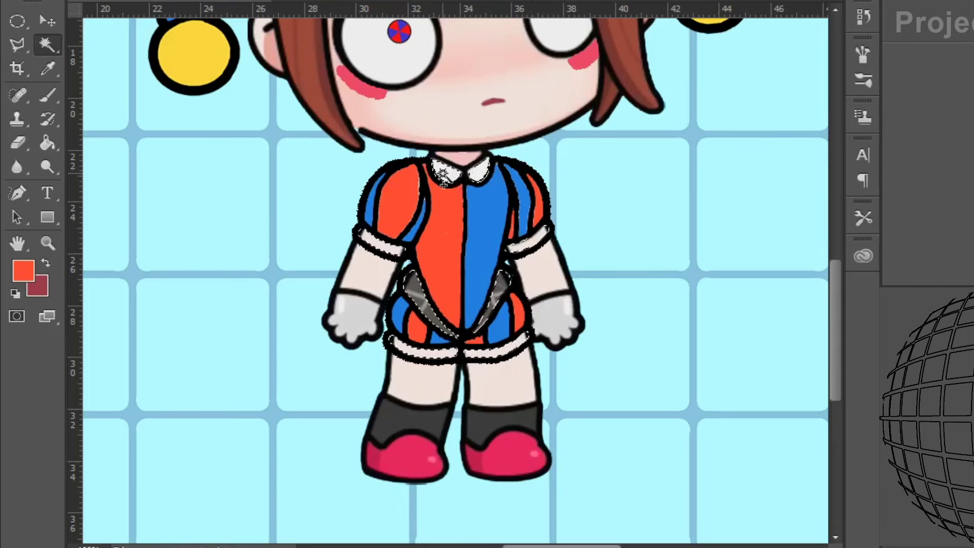
left_click(26, 266)
left_click(892, 65)
left_click(47, 96)
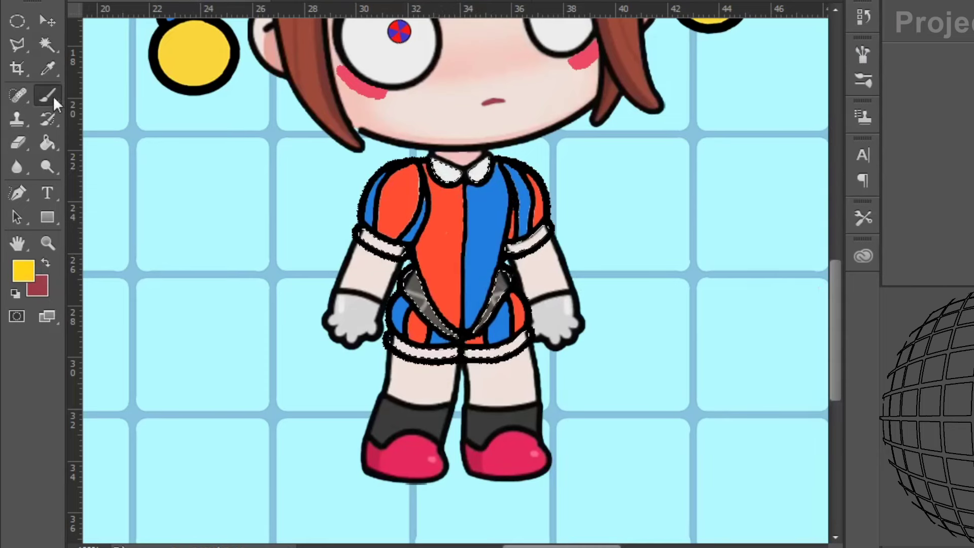
left_click_drag(359, 235, 391, 247)
left_click_drag(510, 249, 526, 242)
left_click_drag(393, 343, 462, 348)
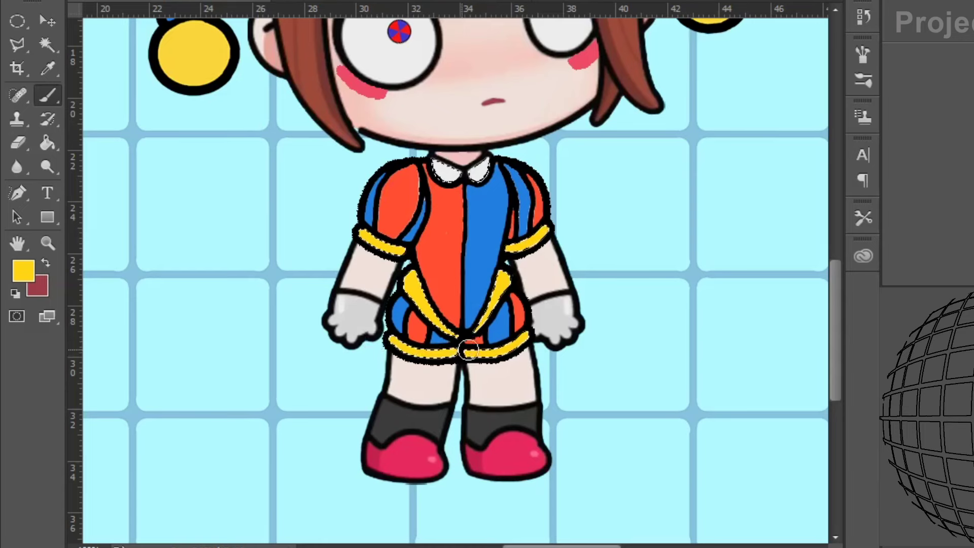
mouse_move(437, 166)
left_mouse_down()
mouse_move(453, 175)
mouse_move(485, 166)
left_mouse_up()
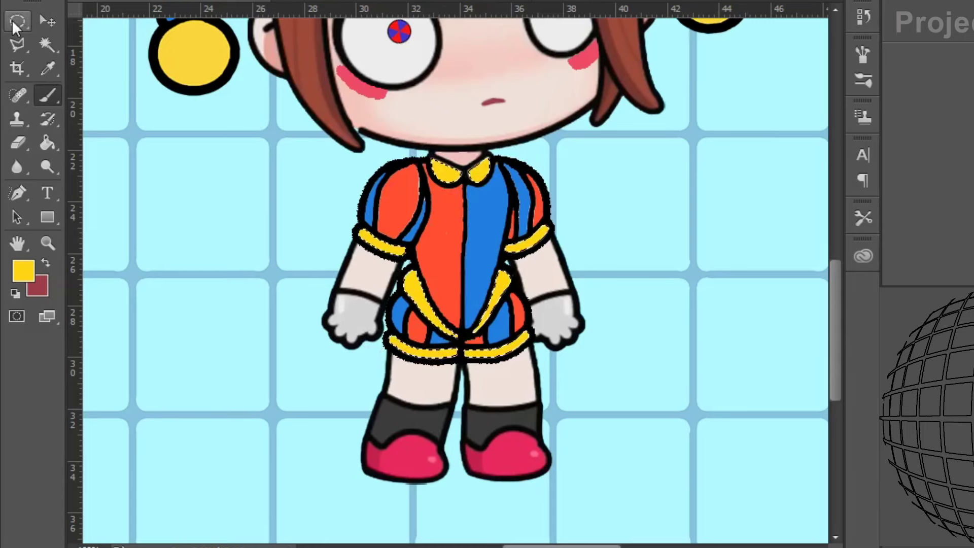
left_click(15, 21)
Step: Select the right-hand glove and the left-hand shoe and paint them in the costume's orange-red
key("ctrl+minus")
key("ctrl+minus")
key("ctrl+minus")
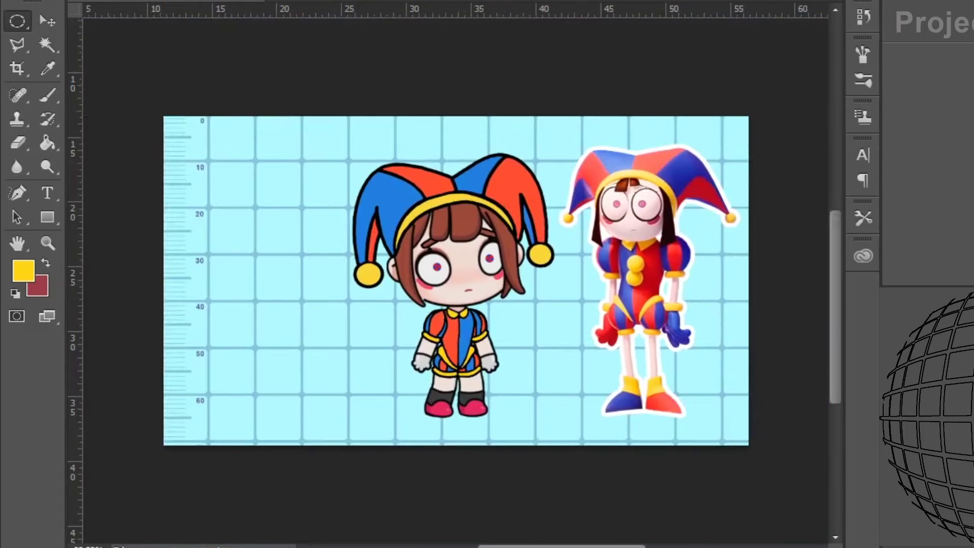
key("b")
key("ctrl+plus")
key("ctrl+plus")
key("ctrl+plus")
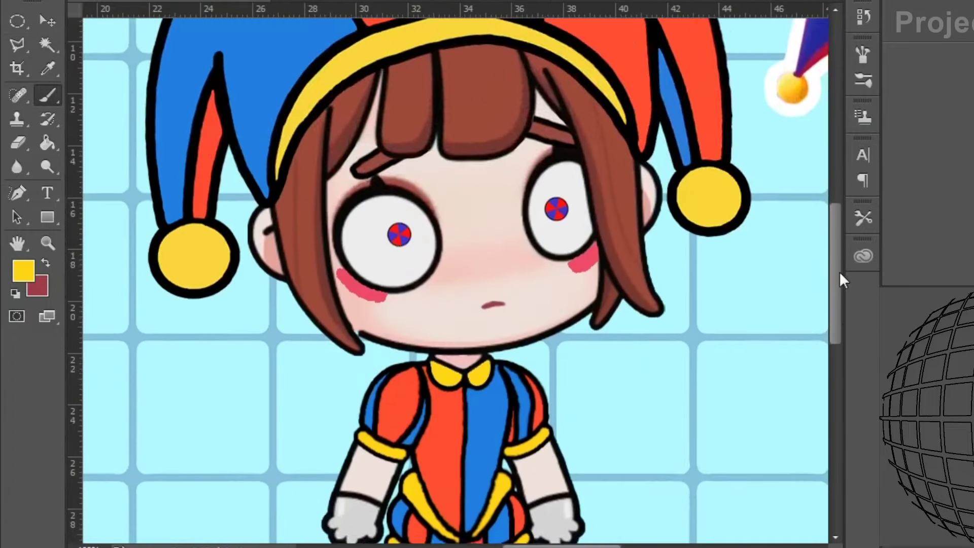
left_click_drag(836, 267, 836, 325)
key("m")
left_click(46, 263)
left_click(27, 270)
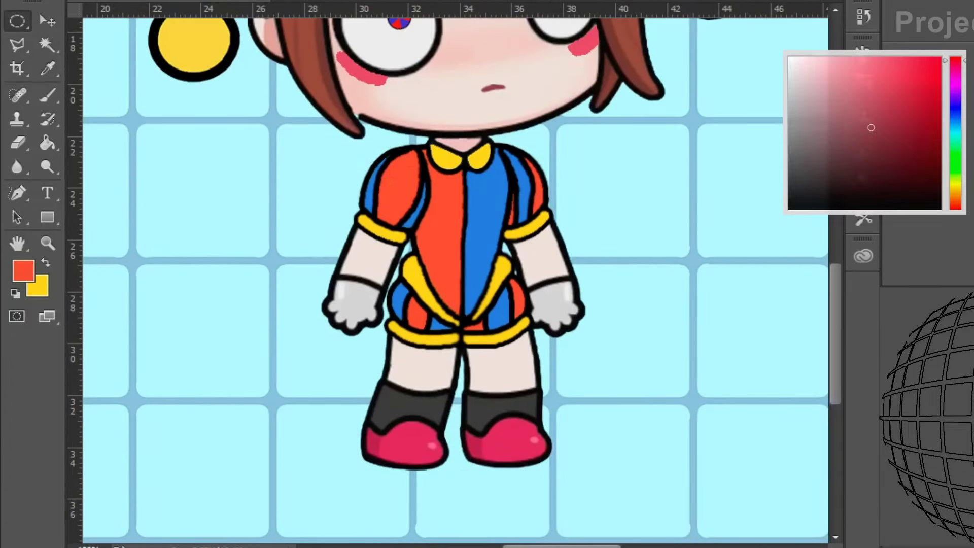
key("w")
key("b")
left_click_drag(568, 287, 548, 283)
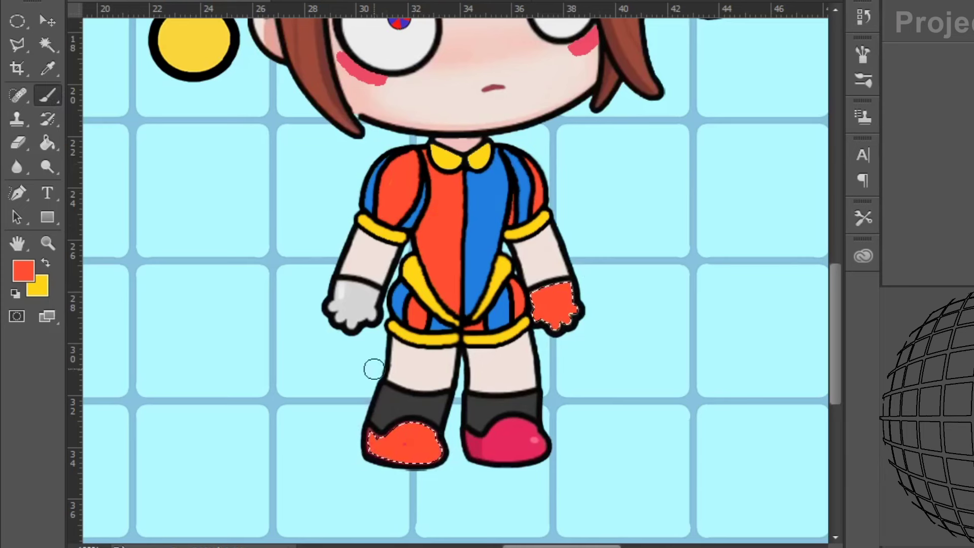
left_click(18, 21)
Step: Sample the bodice blue and paint the left-hand glove and the right-hand shoe with it
left_click(29, 275)
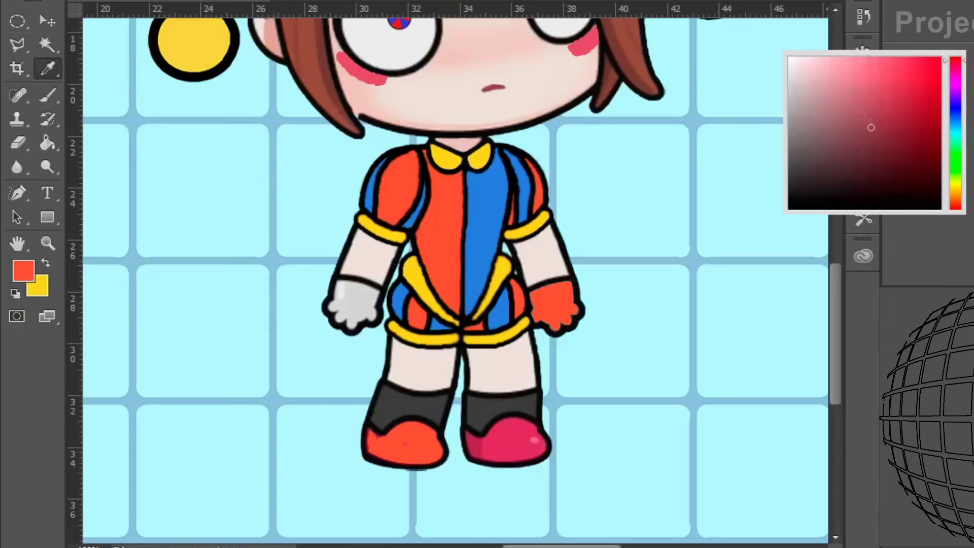
left_click(486, 213)
key("Return")
left_click(44, 50)
left_click(535, 442, "shift")
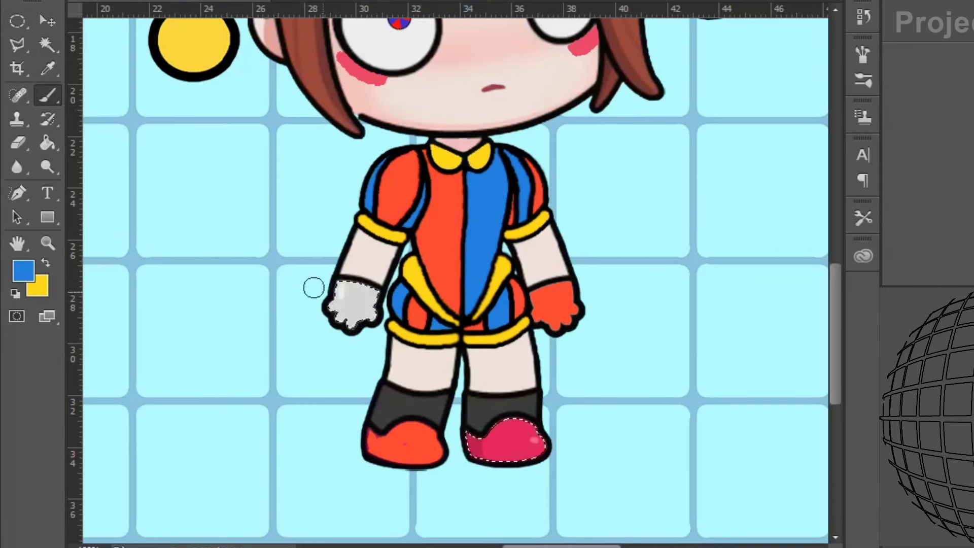
left_click_drag(342, 283, 341, 317)
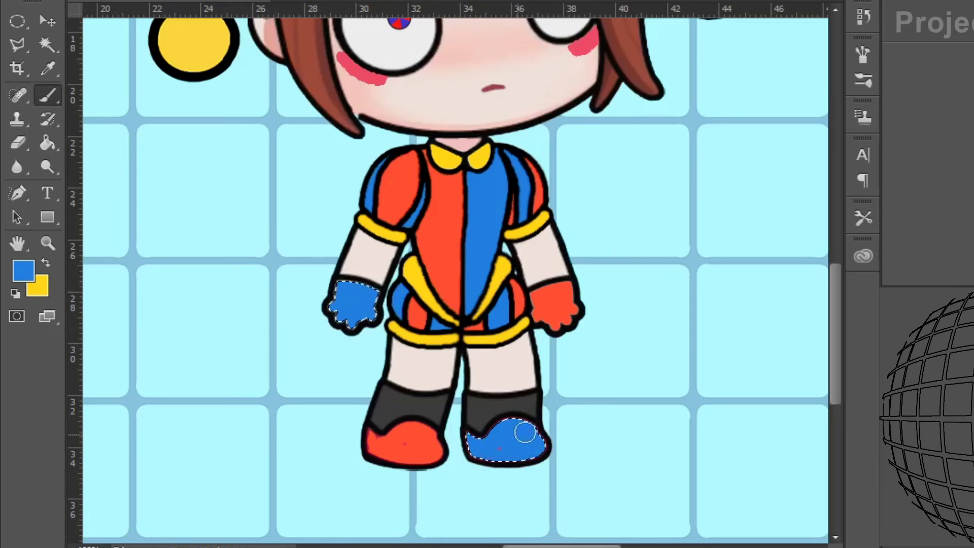
key("ctrl+d")
key("m")
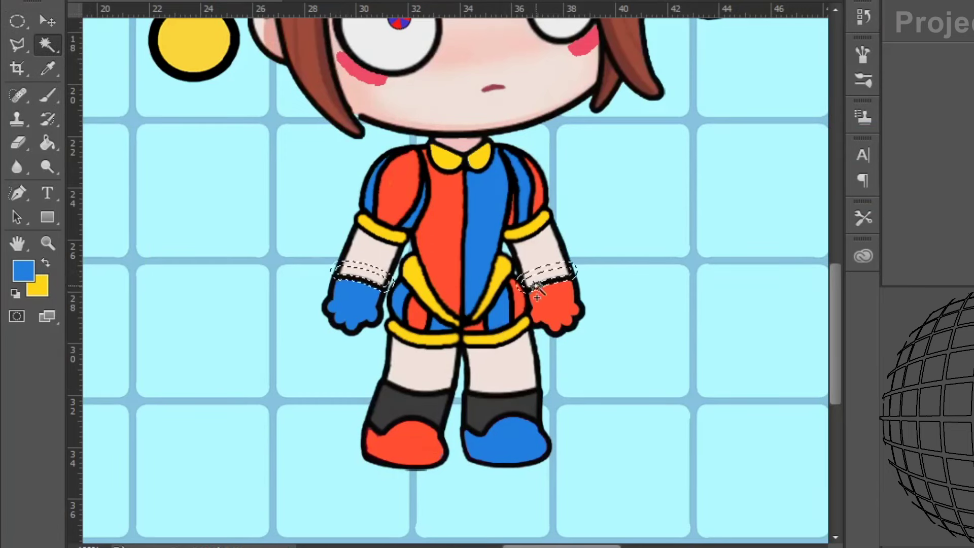
Step: Set the foreground colour to black and paint the selected bands around both wrists, just above the gloves
left_click(27, 272)
left_click(791, 206)
key("Return")
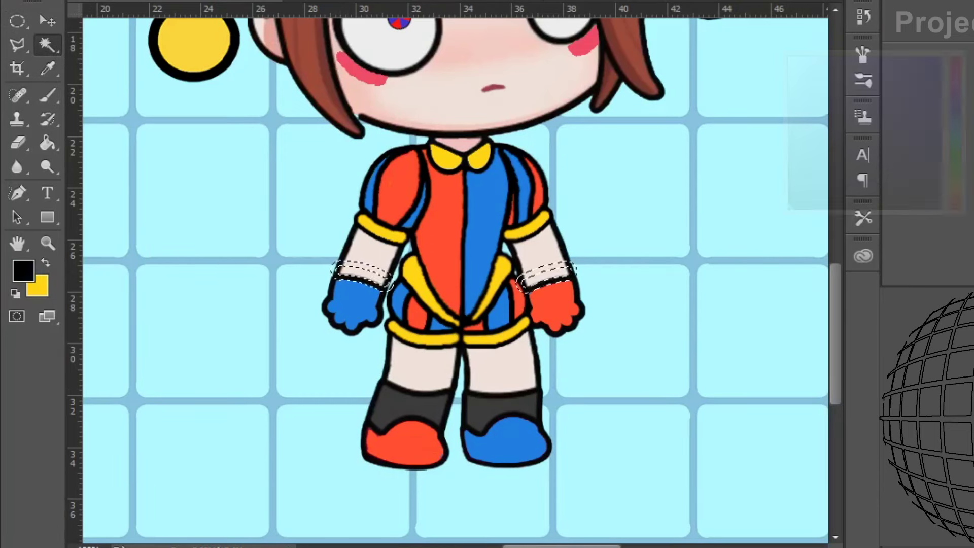
key("b")
left_click_drag(387, 279, 339, 262)
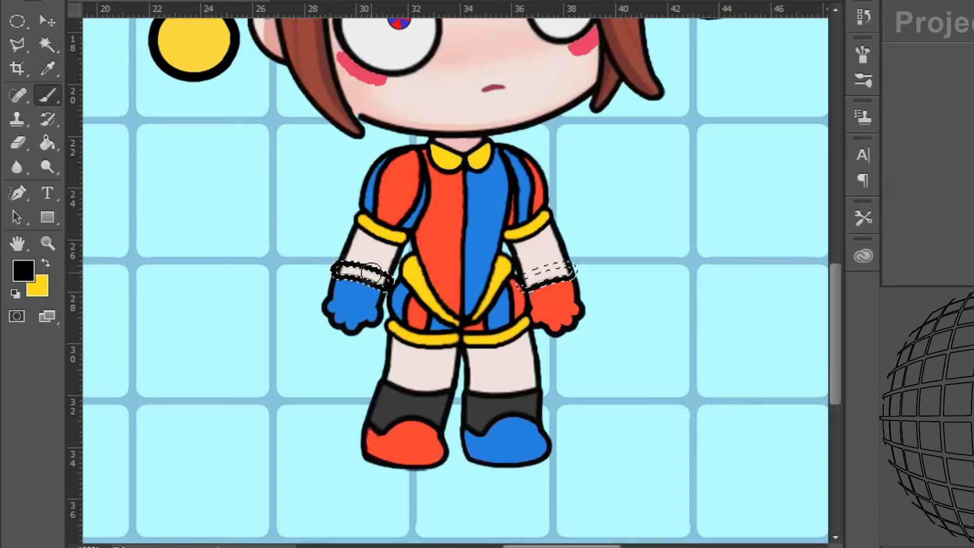
left_click_drag(549, 266, 528, 276)
key("ctrl+d")
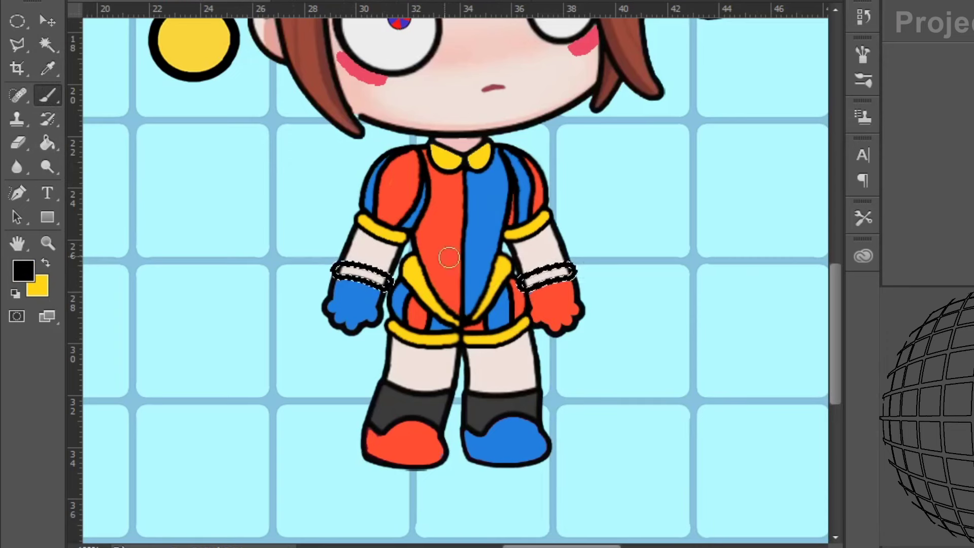
Step: Fill the insides of both wristbands with yellow and clear the selection
key("m")
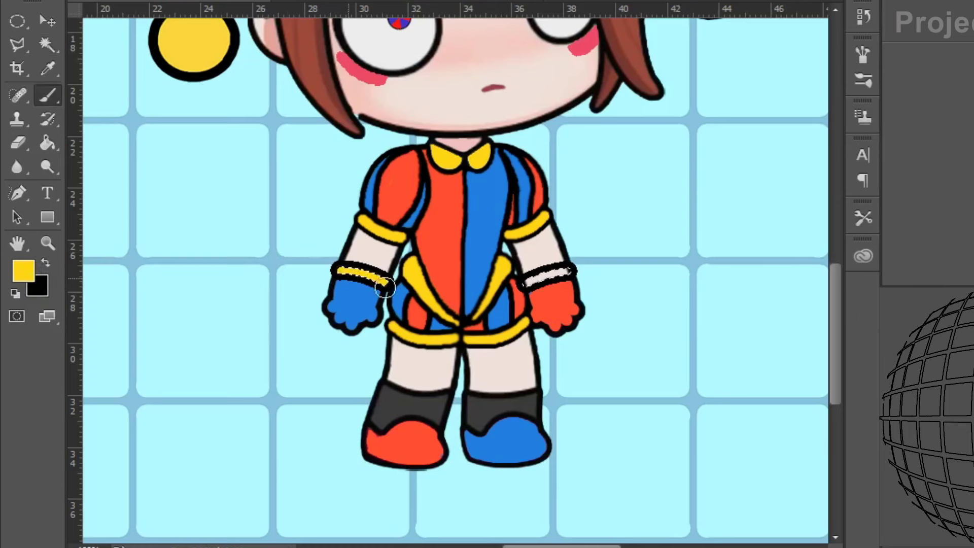
left_click(17, 22)
key("ctrl+d")
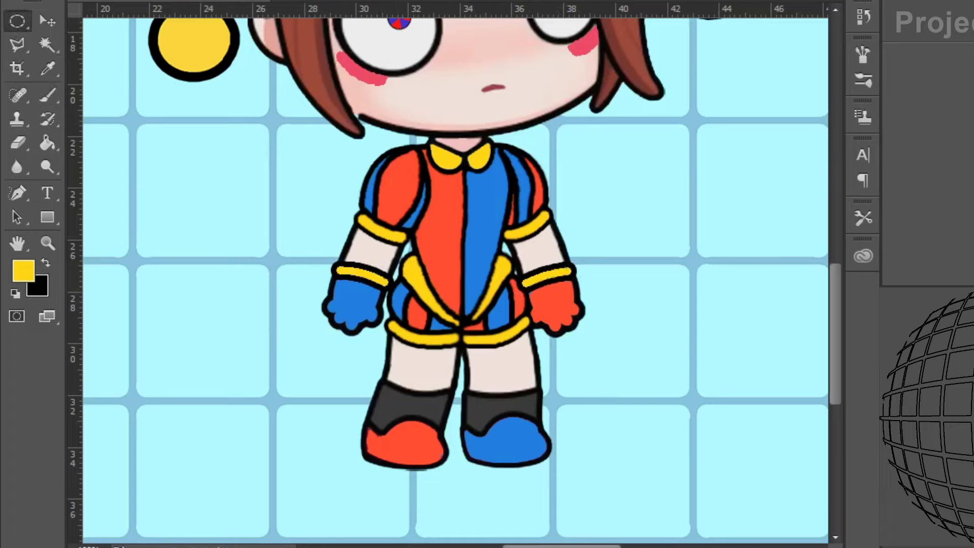
Step: Place two shaded yellow ball buttons one below the other along the centre line of the bodice
key("ctrl+minus")
key("ctrl+minus")
key("ctrl+minus")
key("ctrl+plus")
key("ctrl+plus")
key("ctrl+plus")
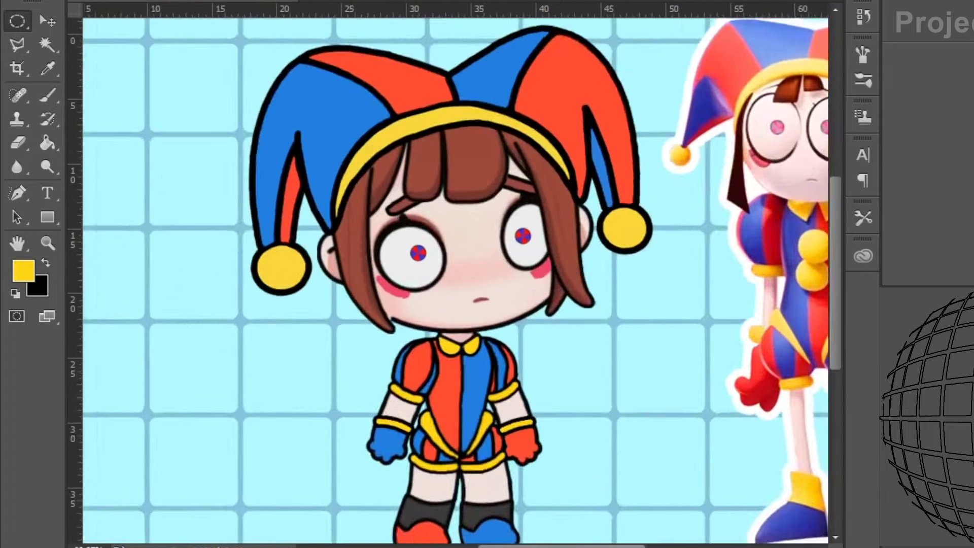
left_click_drag(839, 275, 838, 301)
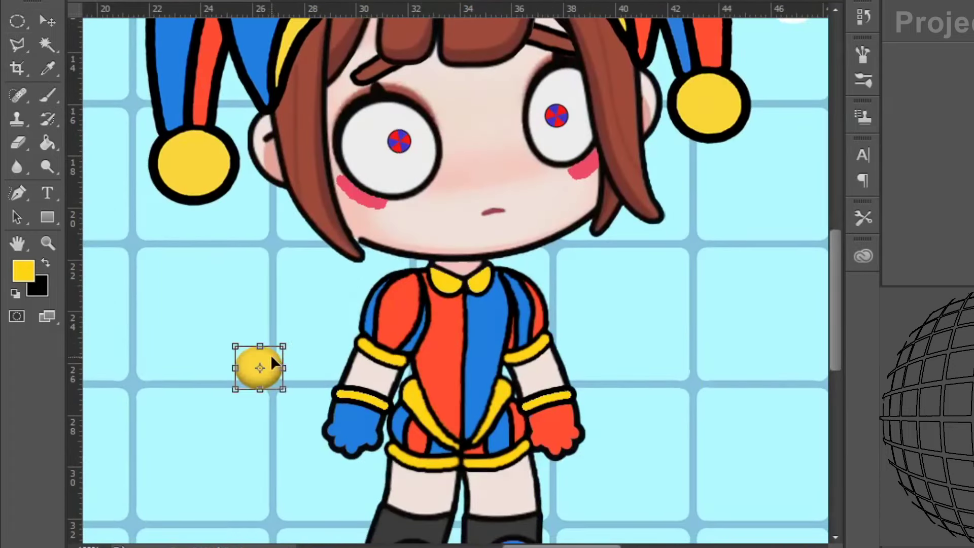
left_click_drag(272, 361, 478, 347)
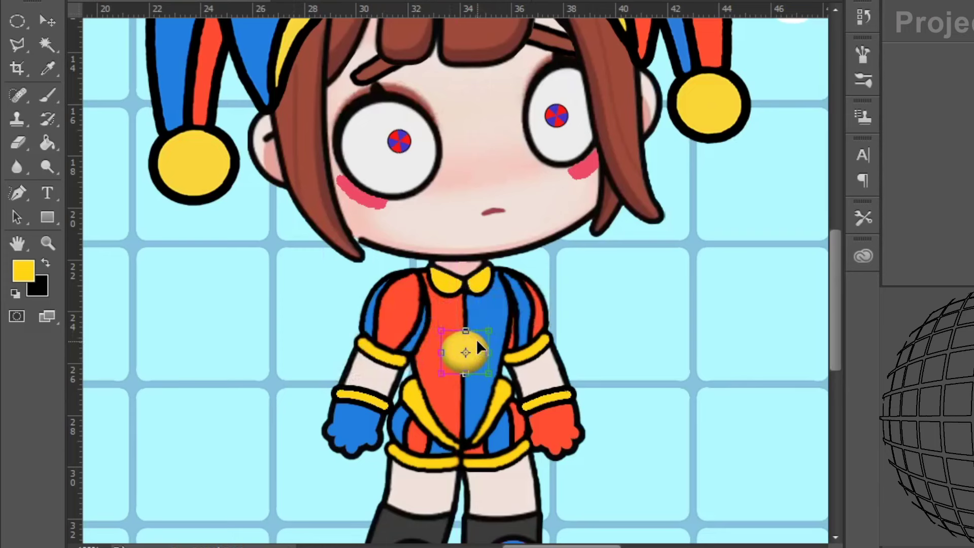
key("ctrl+v")
left_click_drag(265, 354, 481, 366)
key("m")
Step: Select the dark grey boot tops above both shoes and paint them yellow
key("ctrl+minus")
key("ctrl+minus")
key("ctrl+minus")
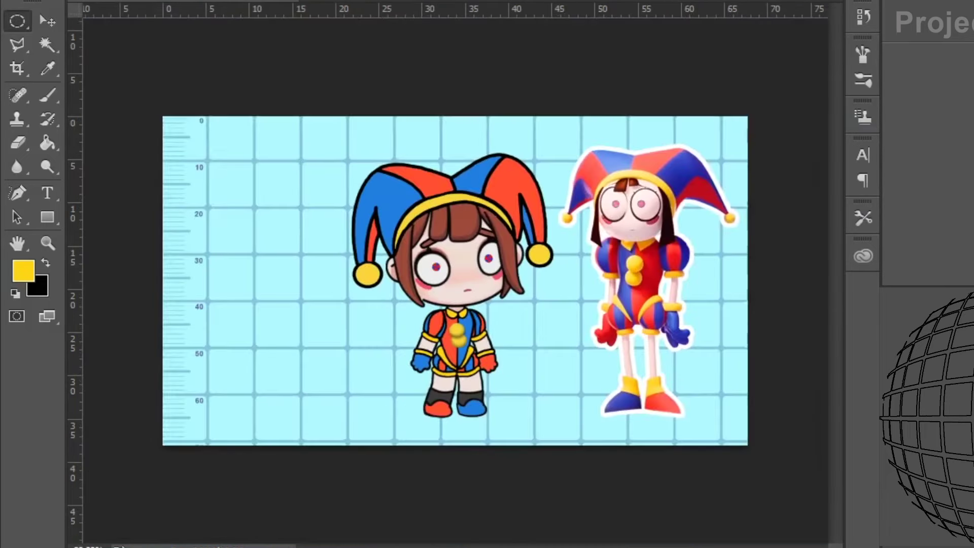
key("ctrl+plus")
key("ctrl+plus")
key("ctrl+plus")
left_click_drag(835, 274, 834, 353)
key("w")
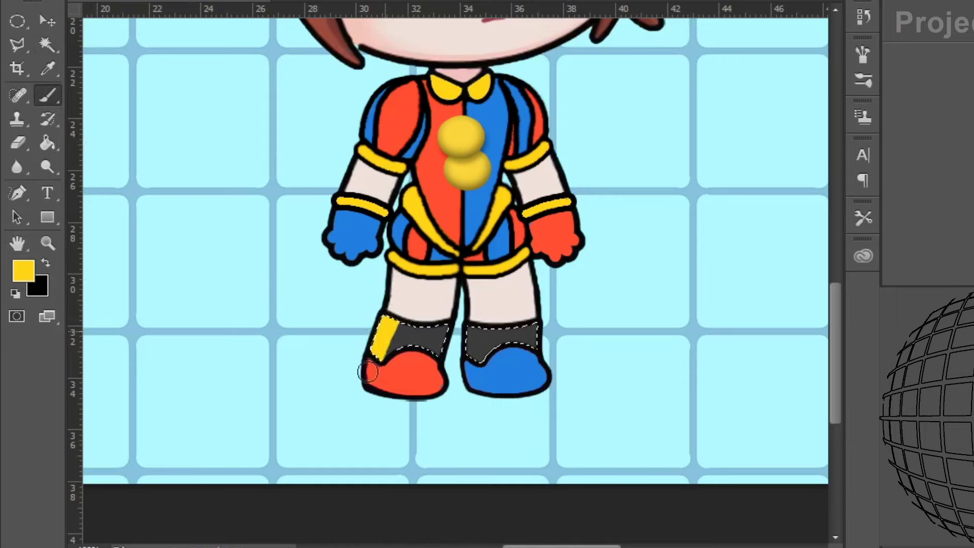
left_click(29, 24)
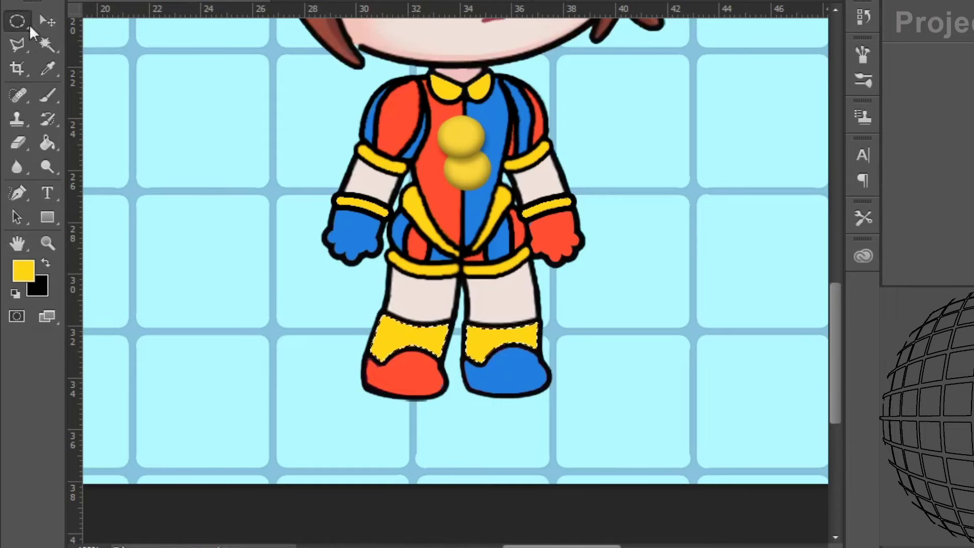
Step: In the game's character editor, choose the body in white T-shirt and brown boots without forehead wrinkles, with the palest cream skin tone, lightened
scroll(130, 59, "down", 5)
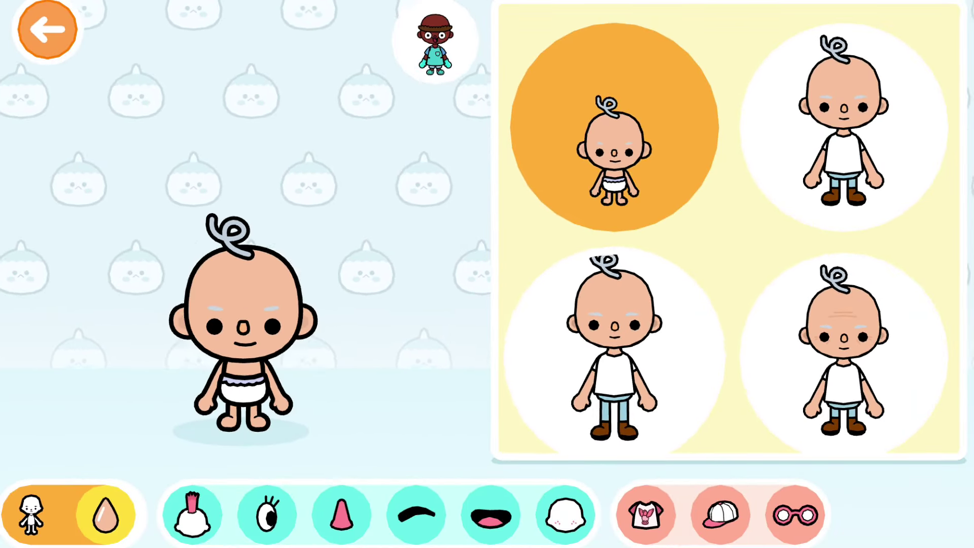
left_click(642, 375)
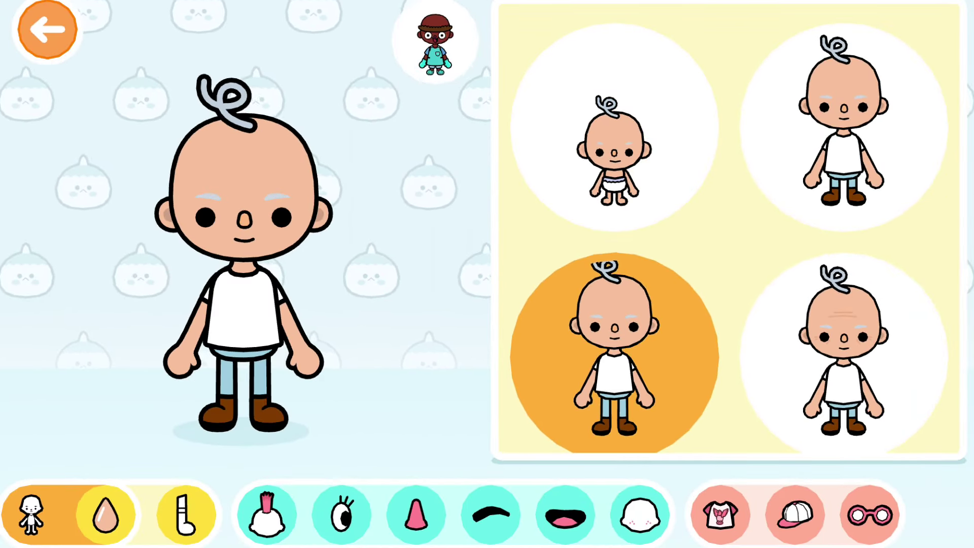
left_click(104, 514)
left_click(915, 57)
left_click_drag(729, 421, 601, 420)
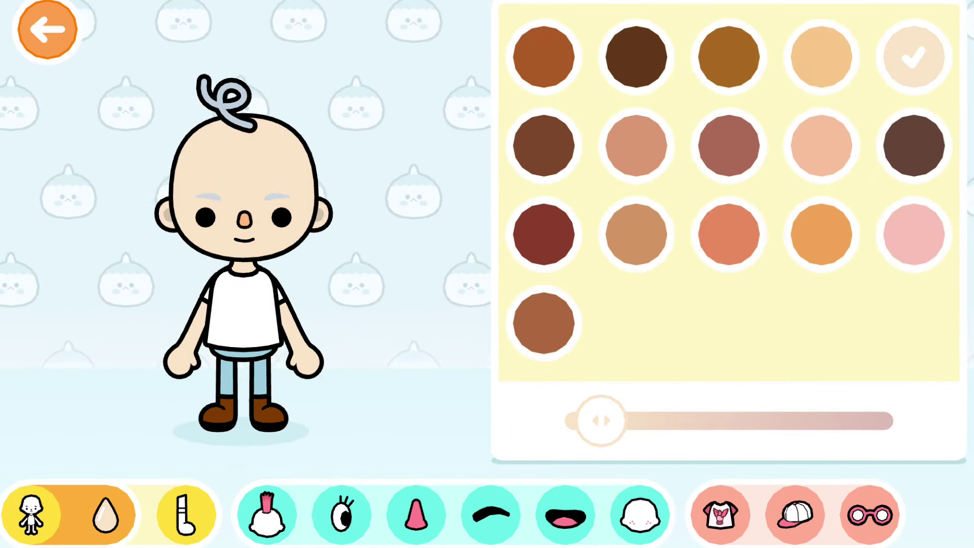
Step: Give the avatar long hair with straight bangs and two side buns, coloured in a darkened brown
left_click(267, 515)
left_click(426, 515)
scroll(729, 228, "down", 7)
scroll(729, 228, "down", 10)
left_click(577, 272)
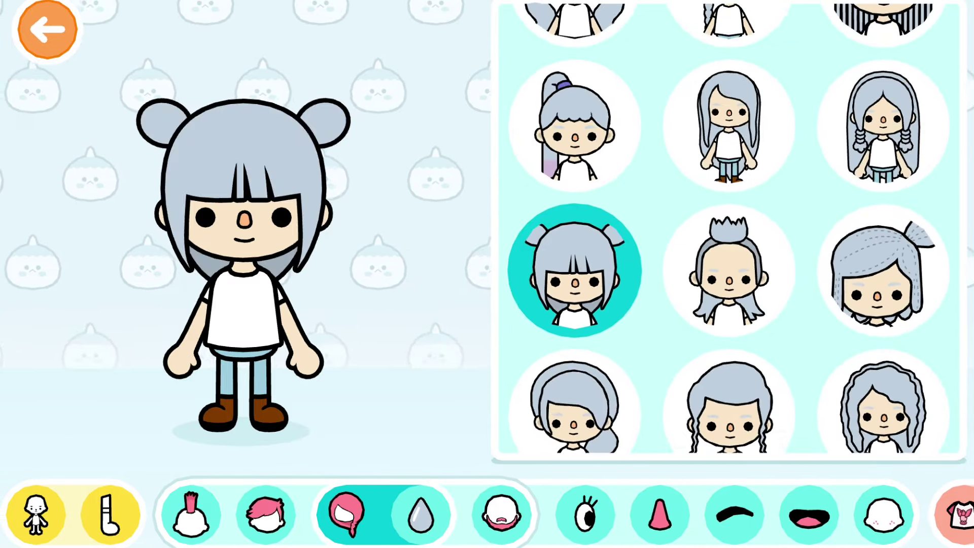
left_click(421, 515)
left_click(914, 56)
left_click_drag(731, 412, 860, 413)
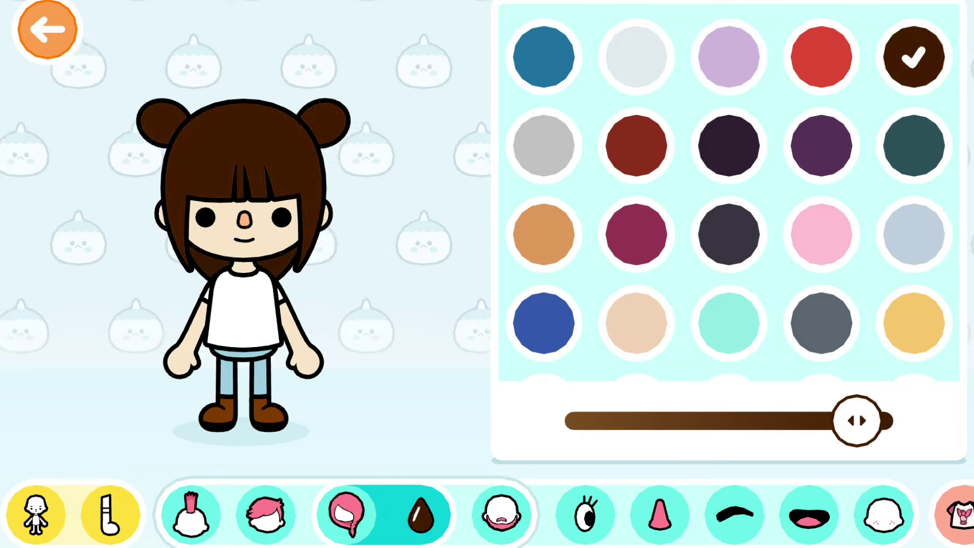
Step: Give the avatar large round white eyes with small black pupils and a tiny low-set nose
left_click(586, 514)
scroll(729, 228, "down", 5)
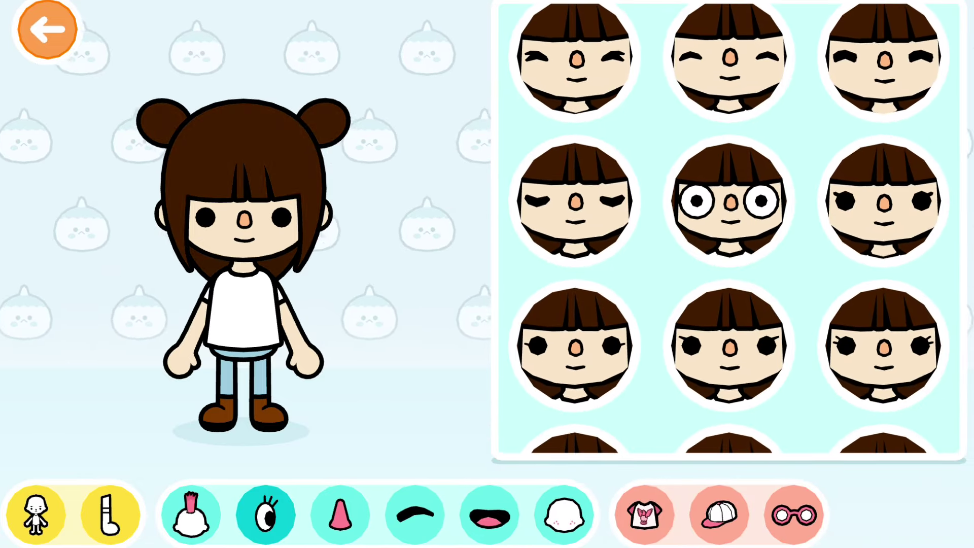
left_click(729, 200)
left_click(341, 515)
scroll(729, 228, "down", 5)
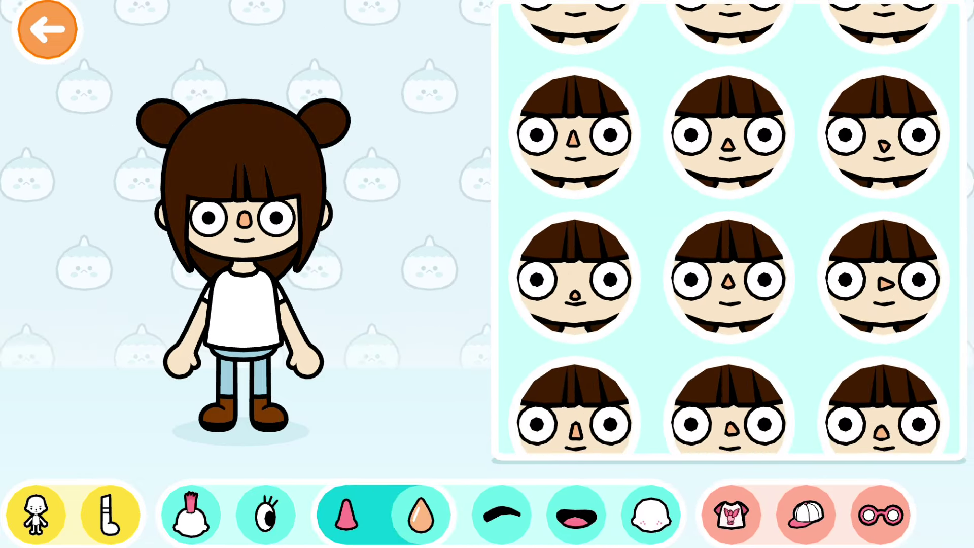
left_click(575, 259)
Step: Choose eyebrows that sit hidden beneath the bangs and colour them in a darkened reddish brown
left_click(502, 514)
scroll(729, 228, "down", 2)
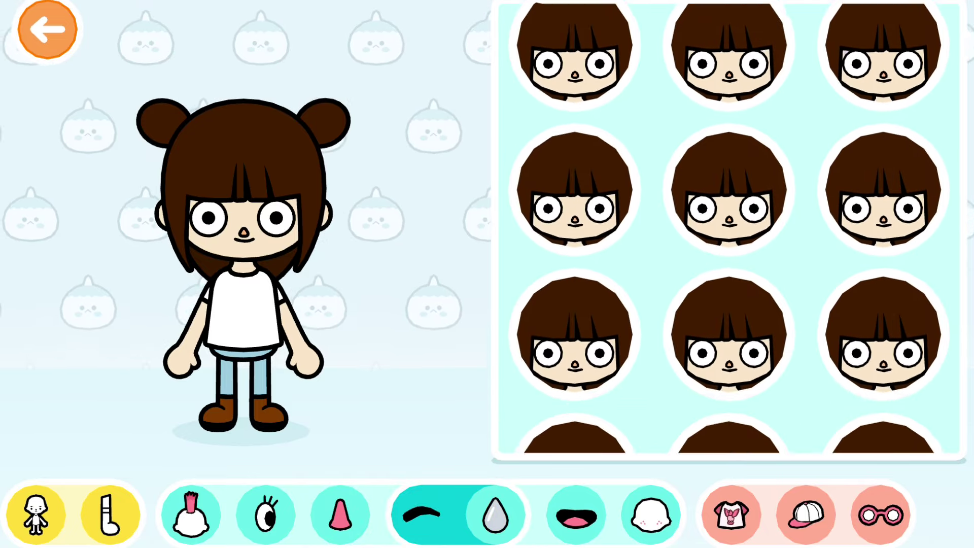
left_click(729, 211)
left_click(495, 513)
left_click(915, 146)
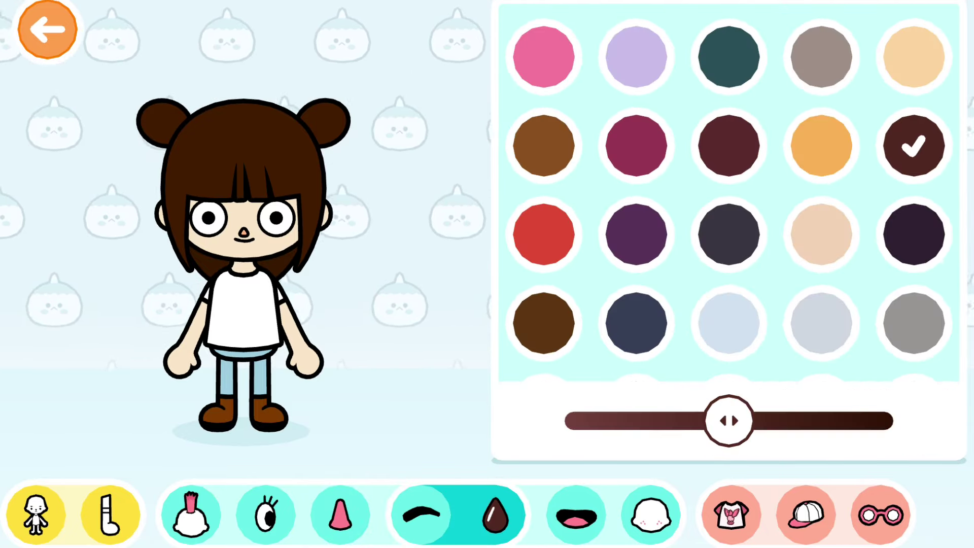
left_click_drag(730, 421, 857, 421)
Step: Add slanted blush patches under both eyes and colour them dark red
left_click(576, 517)
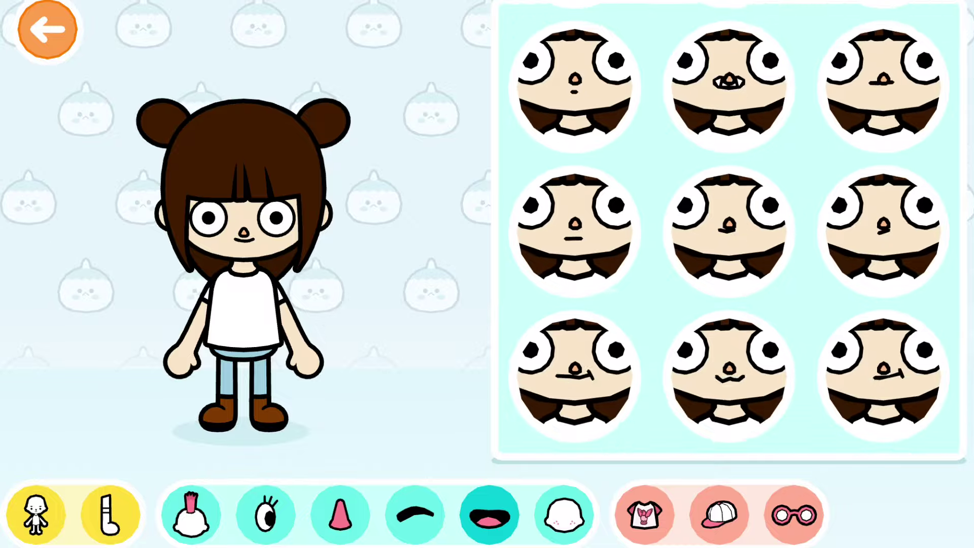
left_click(565, 515)
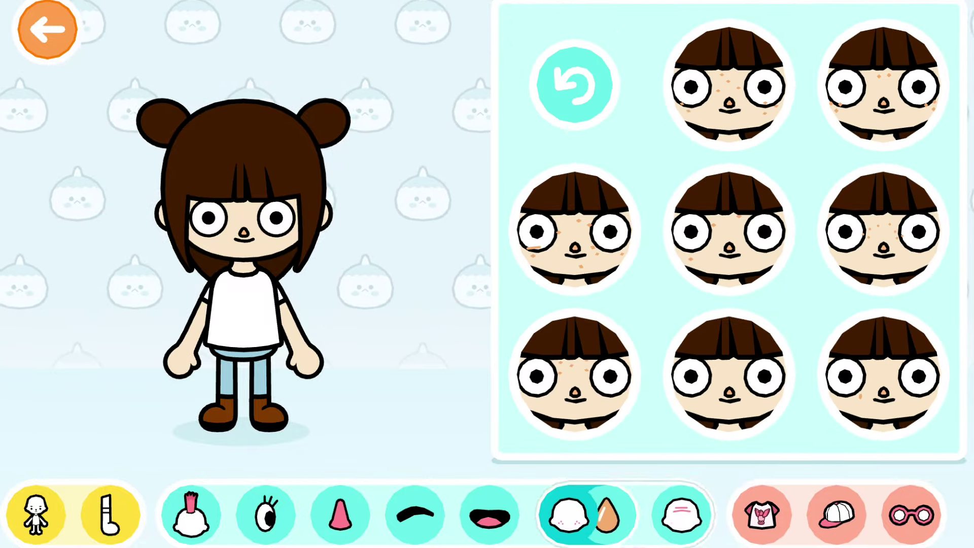
left_click(734, 516)
scroll(730, 228, "down", 4)
left_click(882, 292)
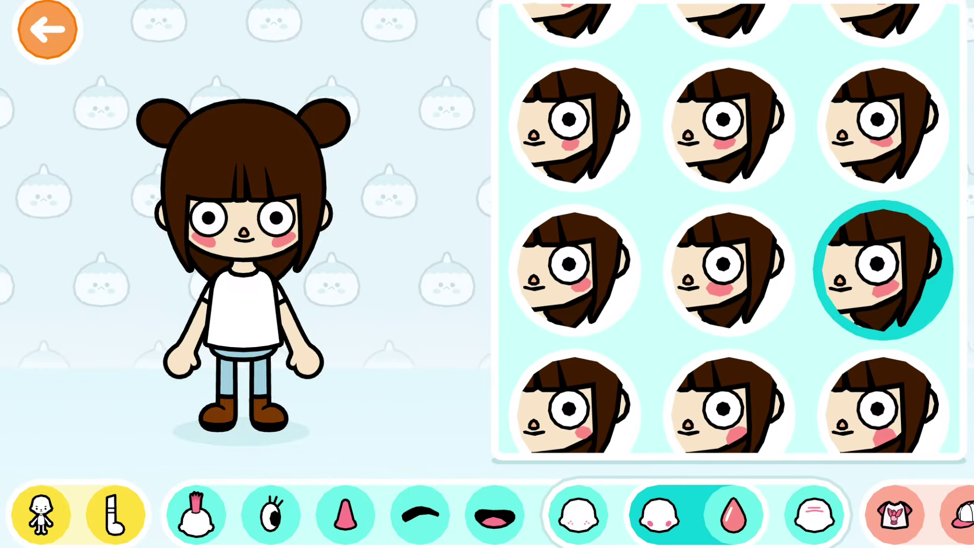
left_click(734, 515)
left_click(729, 56)
Step: Dress the avatar in the blue water-drop V-neck shirt with orange shorts and white sandals
left_click(895, 515)
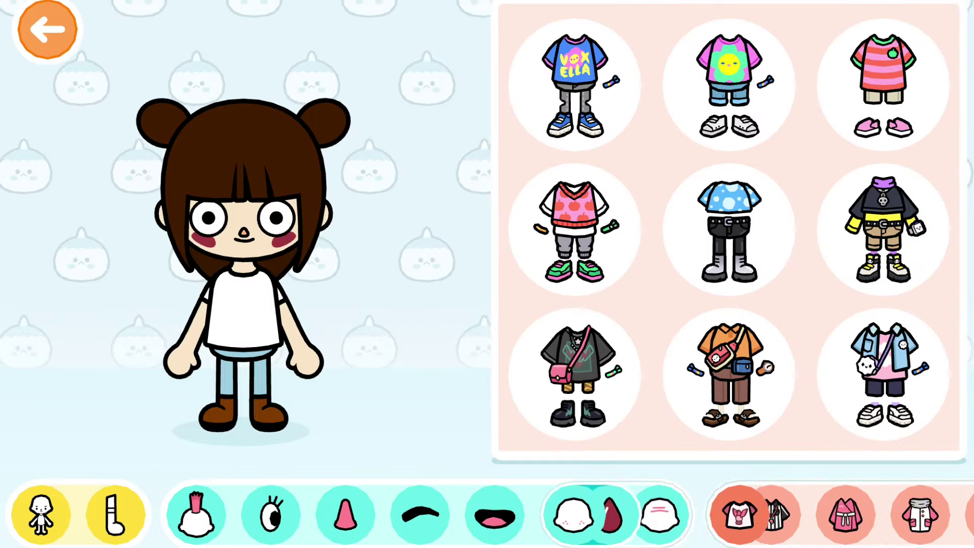
scroll(730, 229, "down", 5)
scroll(730, 229, "down", 8)
left_click(575, 230)
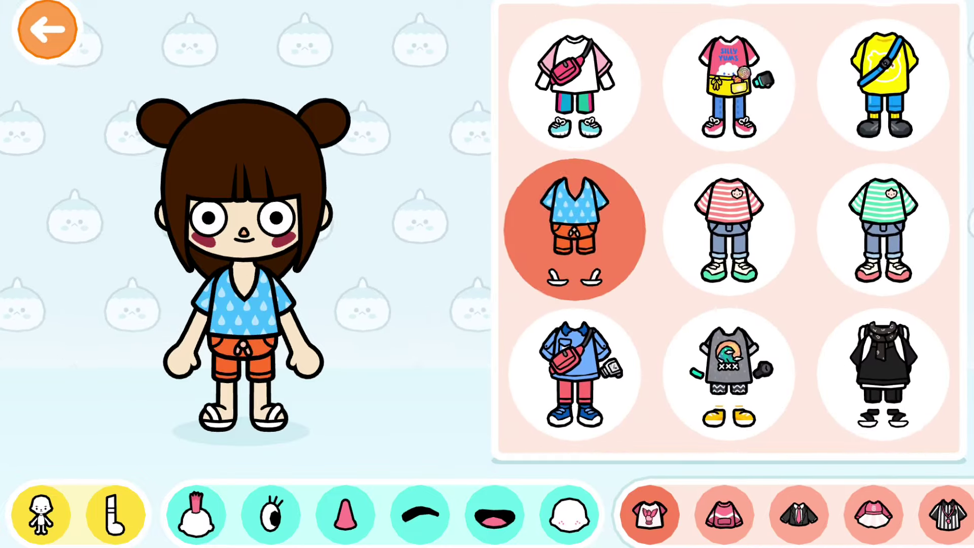
Step: Put the green and purple jester hat with orange bobbles on the avatar and leave the character editor
scroll(487, 515, "right", 9)
left_click(841, 516)
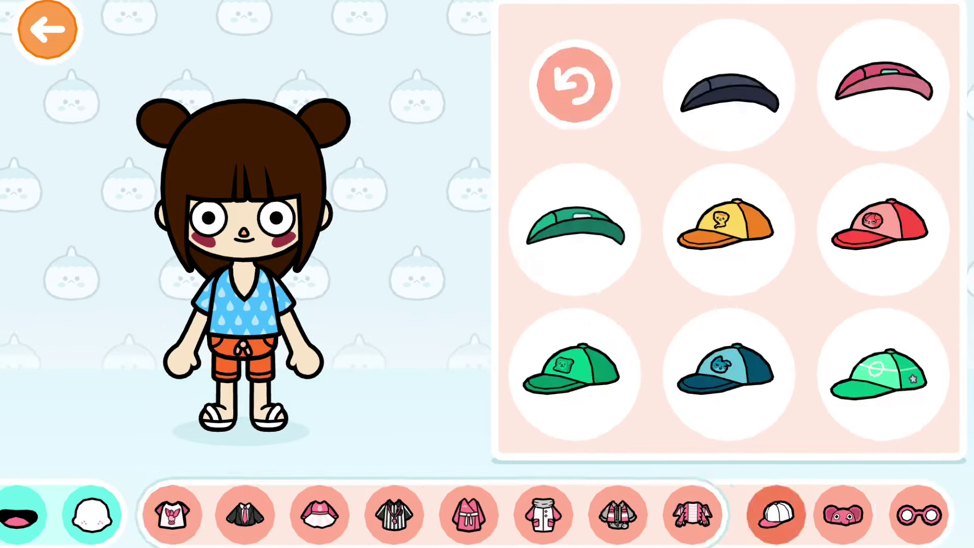
left_click(620, 515)
scroll(729, 228, "down", 10)
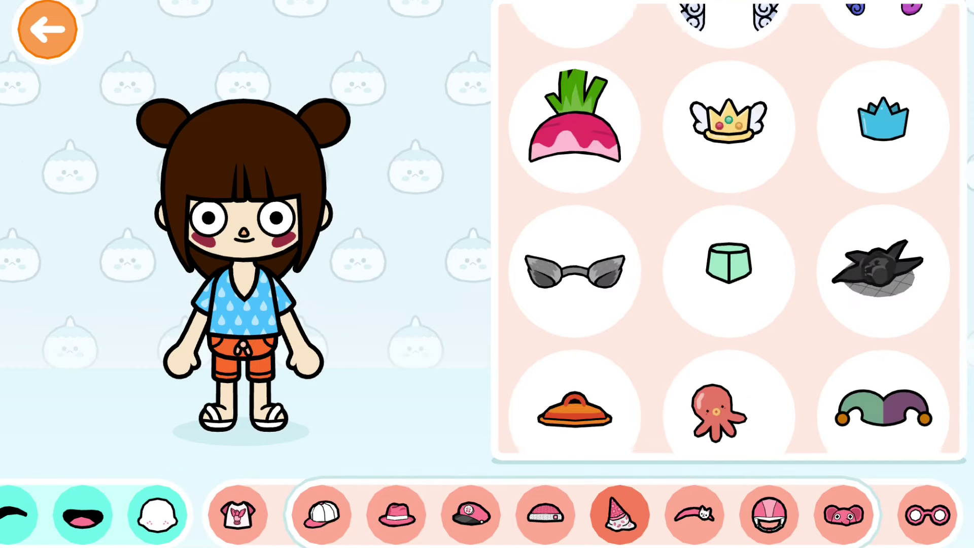
left_click(883, 218)
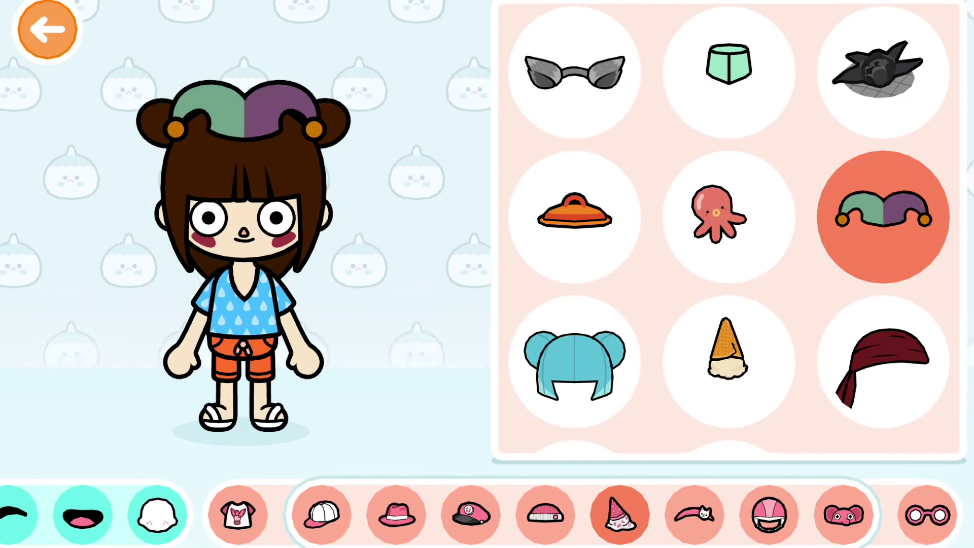
left_click(47, 29)
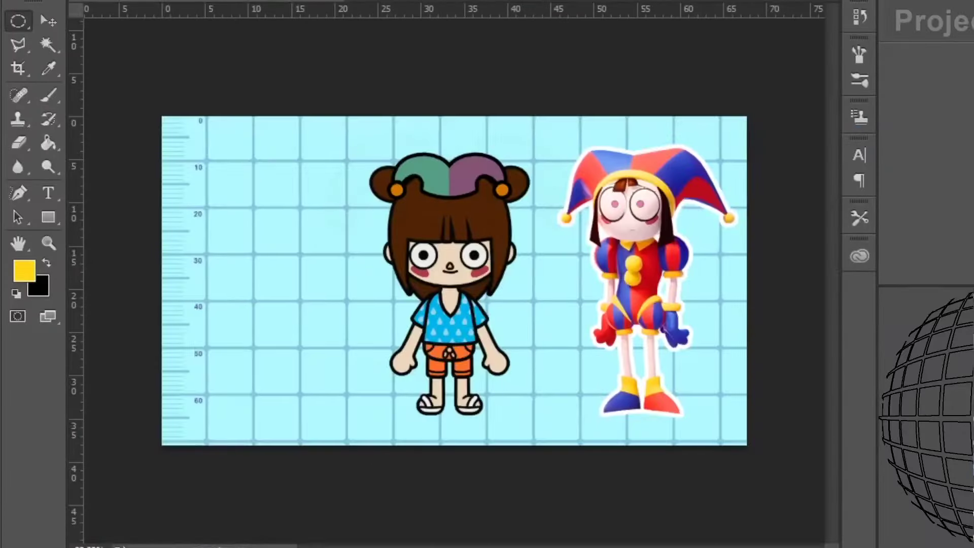
Step: In Photoshop, stretch the avatar's jester hat wider and taller so it covers most of the hair buns and the upper bangs
key("ctrl+plus")
key("ctrl+t")
left_click_drag(353, 124, 259, 124)
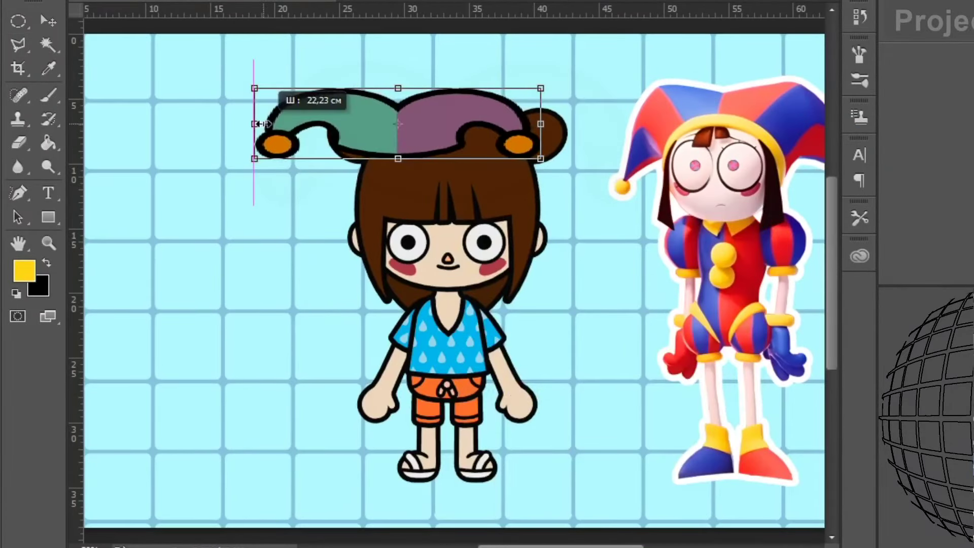
left_click_drag(541, 124, 643, 124)
left_click_drag(449, 159, 447, 203)
left_click_drag(449, 88, 449, 59)
key("Return")
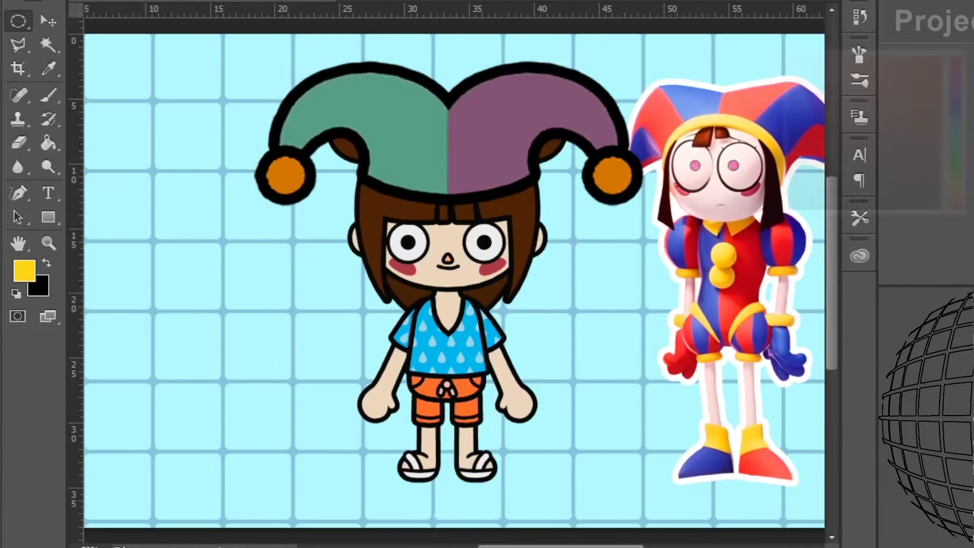
Step: Sample the red from the reference hat, select alternating curved stripes on the avatar's hat, paint them with it, and clear the selection
key("i")
left_click(748, 101)
left_click(47, 262)
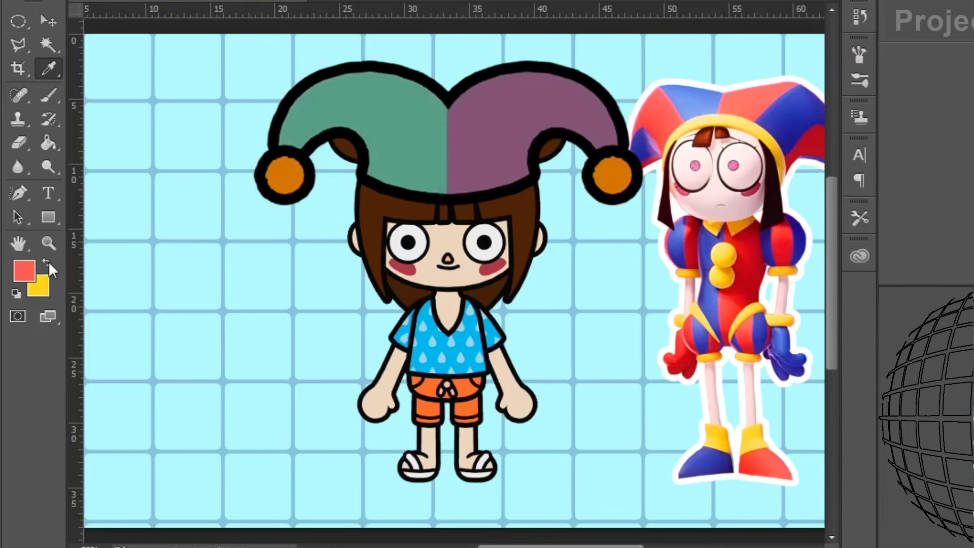
key("w")
left_click(381, 161)
left_click(426, 129, "shift")
left_click(503, 119, "shift")
left_click(47, 94)
left_click_drag(295, 146, 335, 97)
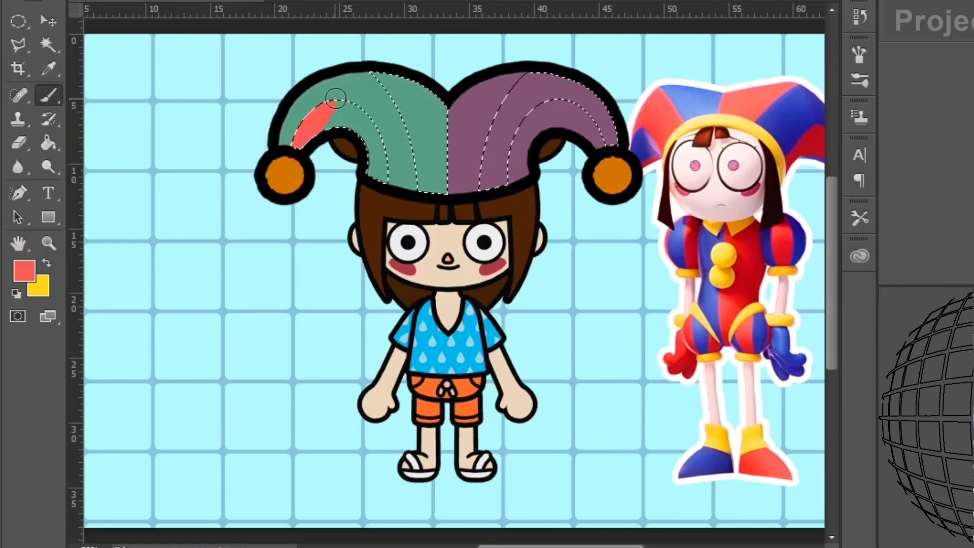
mouse_move(439, 190)
left_mouse_down()
mouse_move(416, 136)
mouse_move(365, 64)
mouse_move(470, 186)
mouse_move(515, 86)
mouse_move(573, 87)
mouse_move(626, 147)
mouse_move(587, 105)
mouse_move(500, 199)
mouse_move(507, 115)
left_mouse_up()
left_click(18, 22)
left_click(146, 63)
Step: Sample the blue from the reference hat, paint the remaining green and purple hat stripes with it, and clear the selection
left_click(40, 288)
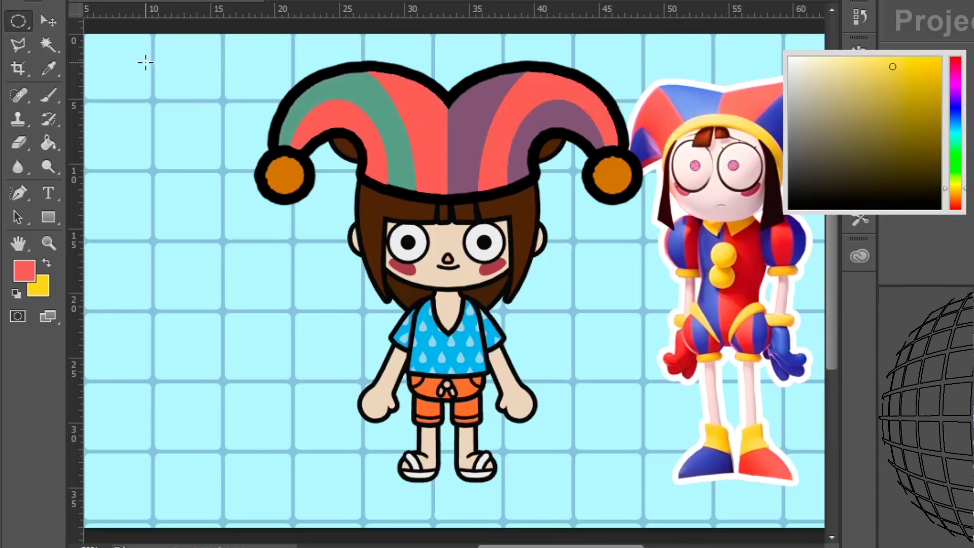
left_click(716, 91)
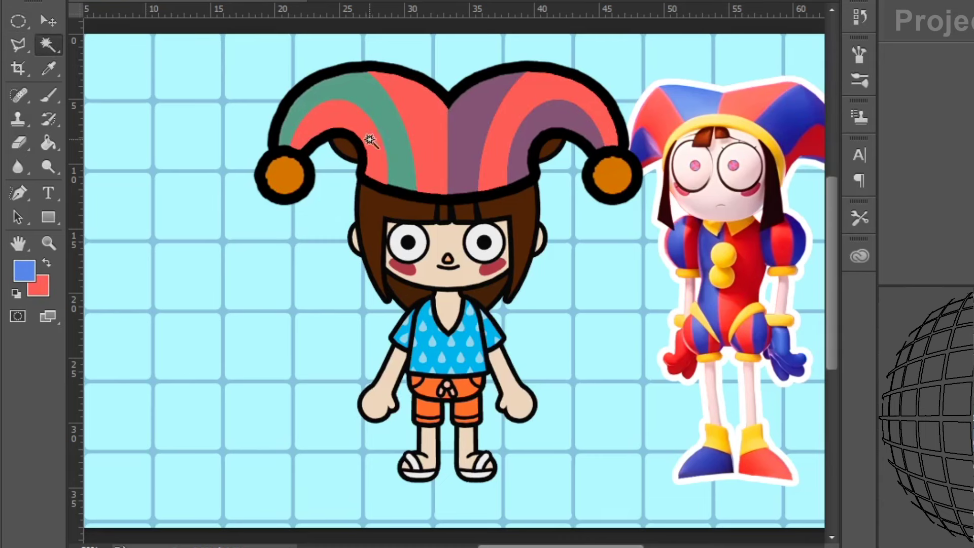
left_click(470, 132, "shift")
left_click(545, 113, "shift")
left_click(49, 95)
mouse_move(285, 141)
left_mouse_down()
mouse_move(328, 78)
mouse_move(398, 119)
left_mouse_up()
mouse_move(388, 159)
left_mouse_down()
mouse_move(355, 79)
mouse_move(295, 162)
mouse_move(461, 104)
mouse_move(451, 200)
mouse_move(515, 77)
left_mouse_up()
left_click_drag(455, 161, 552, 98)
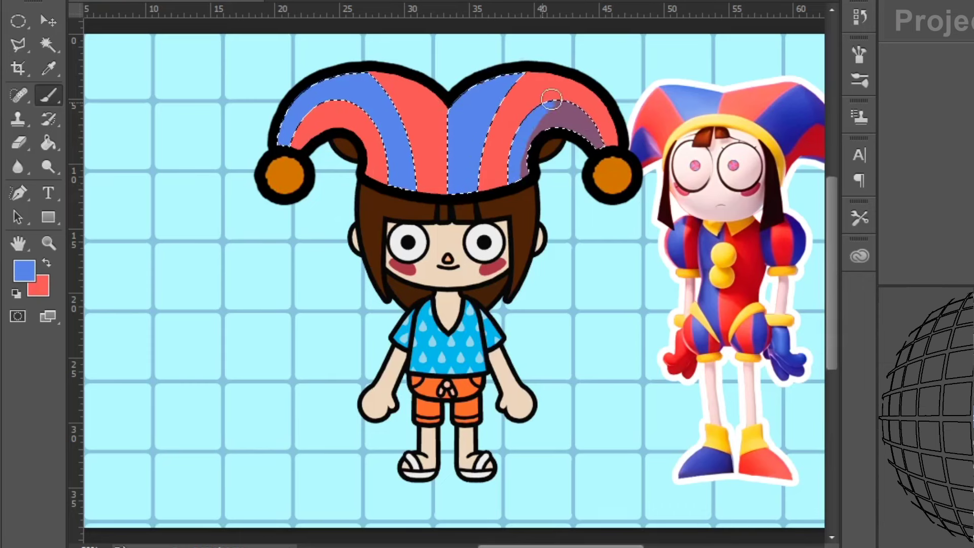
key("m")
left_click(184, 61)
Step: Sample the yellow from the reference hat's brim and paint a curved brim band and both bobbles on the avatar's hat with it
key("i")
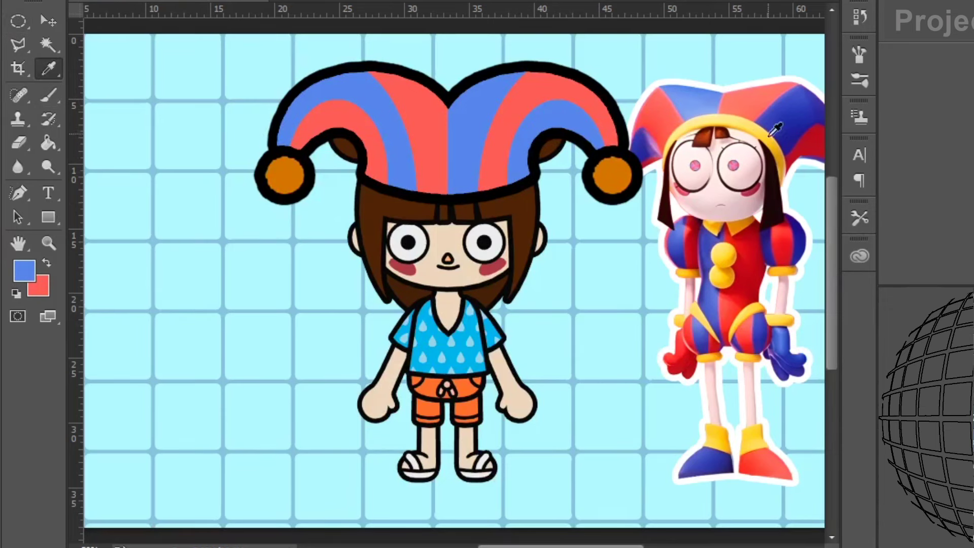
left_click(754, 131, "alt")
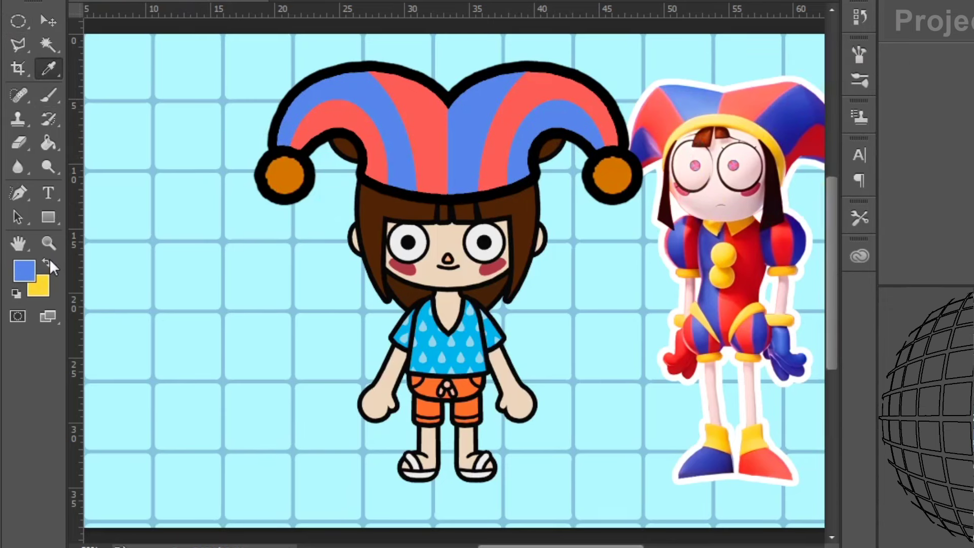
left_click(49, 260)
key("w")
left_click(412, 183)
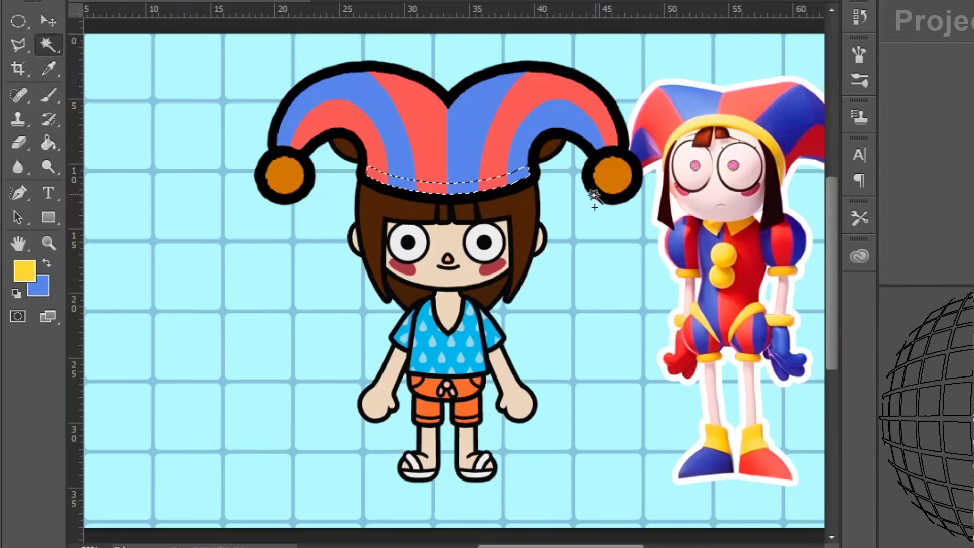
left_click(283, 173, "shift")
key("b")
mouse_move(294, 171)
left_mouse_down()
mouse_move(447, 181)
mouse_move(497, 171)
left_mouse_up()
left_click_drag(621, 176, 592, 176)
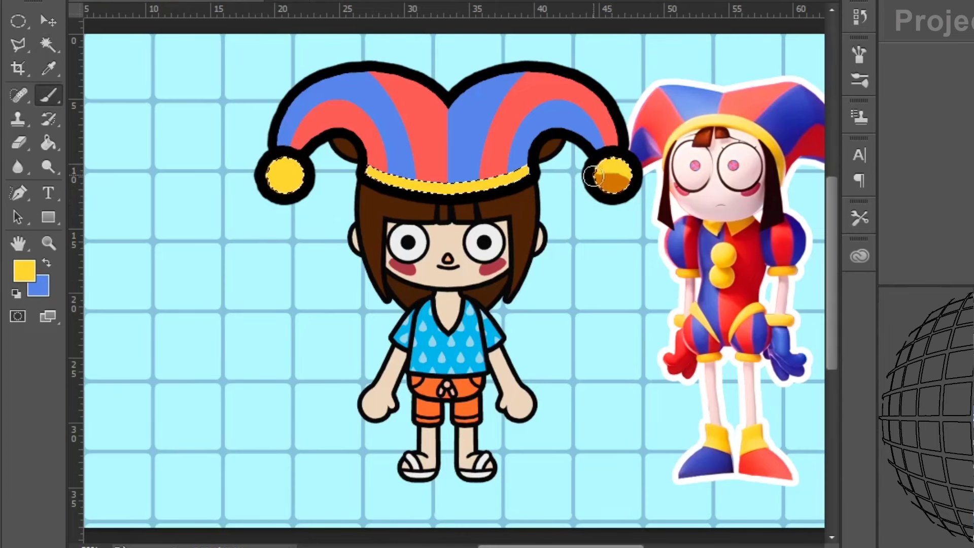
Step: Erase the brown hair buns showing under both curves of the jester hat
key("ctrl+plus")
key("e")
left_click_drag(321, 118, 323, 100)
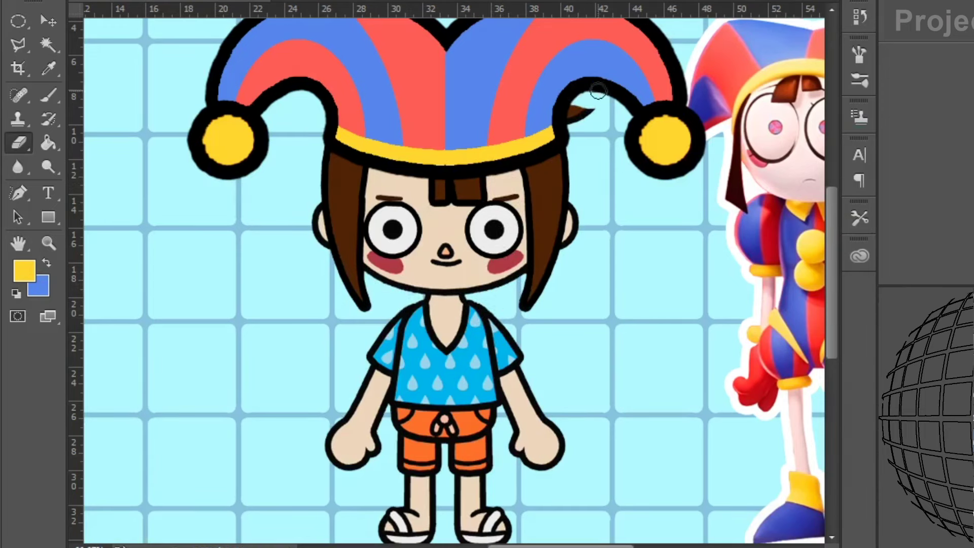
Step: Rotate both eyebrows so their inner ends point upward in a worried expression
key("m")
key("ctrl+plus")
key("ctrl+plus")
left_click_drag(834, 277, 834, 247)
key("ctrl+t")
left_click_drag(595, 162, 604, 155)
left_click_drag(603, 192, 529, 156)
left_click_drag(594, 165, 591, 173)
key("Return")
key("ctrl+t")
left_click_drag(316, 184, 310, 162)
left_click_drag(299, 177, 325, 161)
left_click_drag(272, 166, 292, 181)
key("Return")
key("ctrl+t")
key("Return")
Step: Reshape both eyes into narrower, taller ovals and move them closer together
key("ctrl+t")
left_click_drag(575, 203, 575, 195)
left_click_drag(664, 308, 649, 308)
left_click_drag(602, 287, 589, 286)
key("Return")
key("ctrl+t")
left_click_drag(272, 203, 271, 196)
left_click_drag(182, 309, 203, 308)
left_click_drag(359, 309, 354, 308)
left_click_drag(324, 296, 344, 295)
key("Return")
Step: Paste the red and blue pinwheel pupil, shrink it to fit one eye, and place a duplicate in the other eye
key("ctrl+v")
key("ctrl+t")
left_click_drag(647, 186, 499, 331)
left_click_drag(489, 350, 323, 274)
key("Return")
key("ctrl+j")
key("ctrl+t")
key("Return")
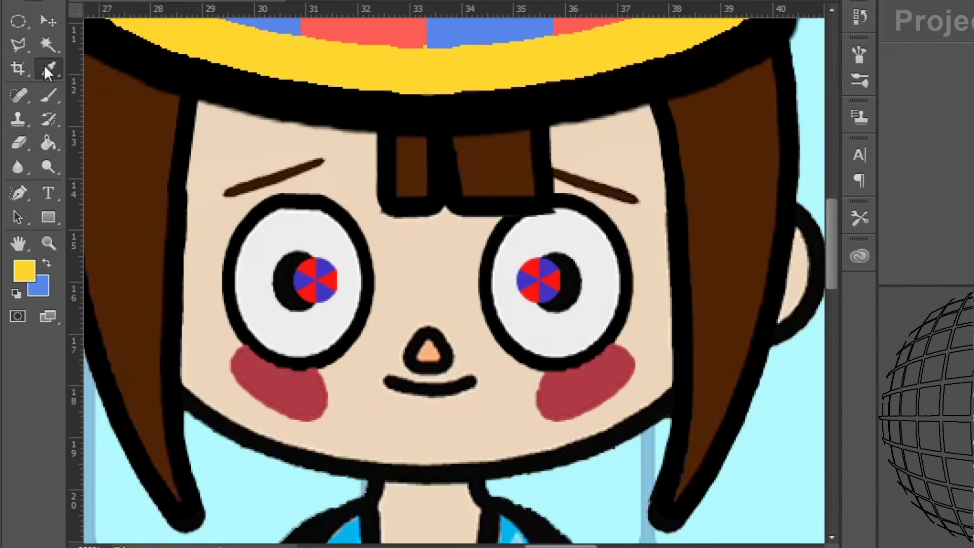
Step: Sample the eye white and cover the black pupils behind the pinwheels in both eyes
left_click(555, 226, "alt")
left_click(50, 257)
left_click(48, 90)
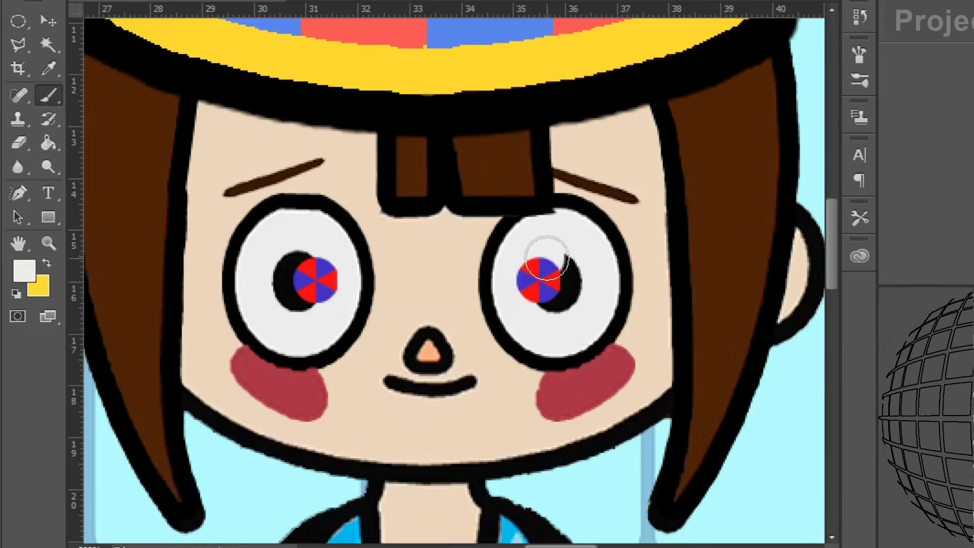
mouse_move(547, 258)
left_mouse_down()
mouse_move(566, 265)
mouse_move(572, 294)
left_mouse_up()
key("e")
mouse_move(337, 283)
left_mouse_down()
mouse_move(299, 259)
mouse_move(312, 304)
left_mouse_up()
Step: Sample the skin tone of the face and paint over the nose with it
left_click(29, 270)
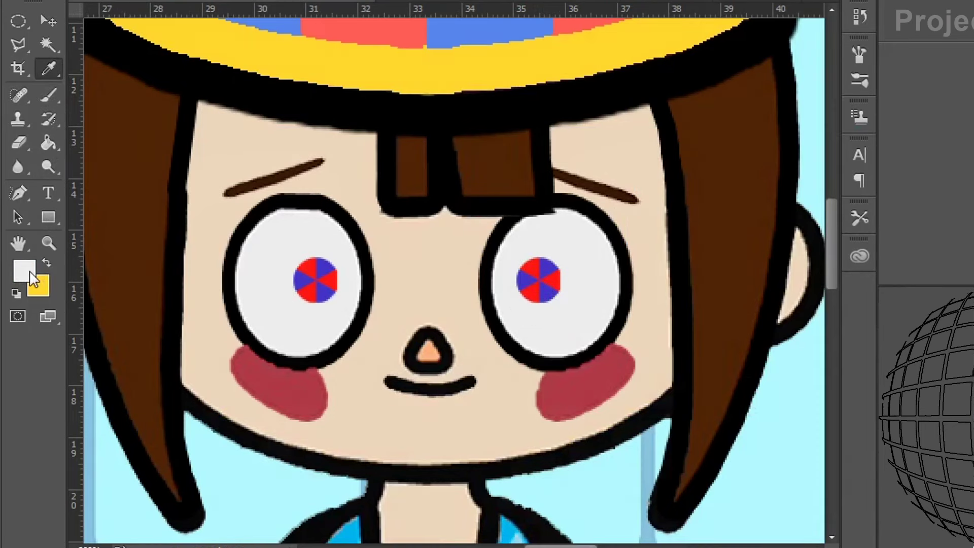
left_click(837, 71)
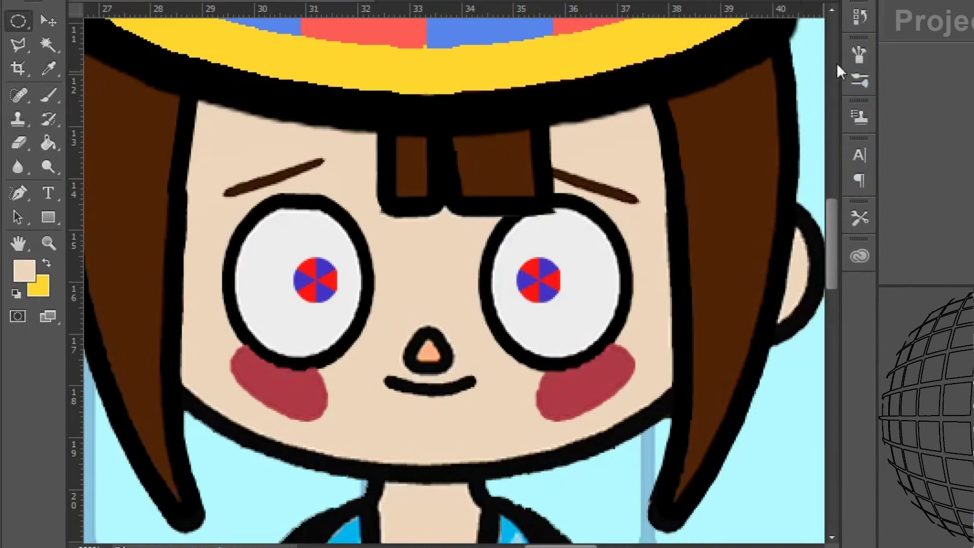
key("b")
mouse_move(422, 350)
left_mouse_down()
mouse_move(435, 337)
mouse_move(417, 355)
left_mouse_up()
Step: Narrow the mouth and flip it vertically into a small frown
key("ctrl+t")
left_click_drag(478, 387, 468, 387)
left_click_drag(383, 386, 392, 387)
left_click_drag(431, 375, 431, 396)
key("Return")
left_click(538, 279)
left_click_drag(602, 315, 603, 297)
key("Return")
key("ctrl+t")
left_click_drag(385, 314, 379, 249)
key("Return")
Step: Pick black, paint the selected jester bodysuit outline from the neck down to a point between the legs, and clear the selection
key("ctrl+minus")
key("ctrl+minus")
key("ctrl+minus")
key("ctrl+minus")
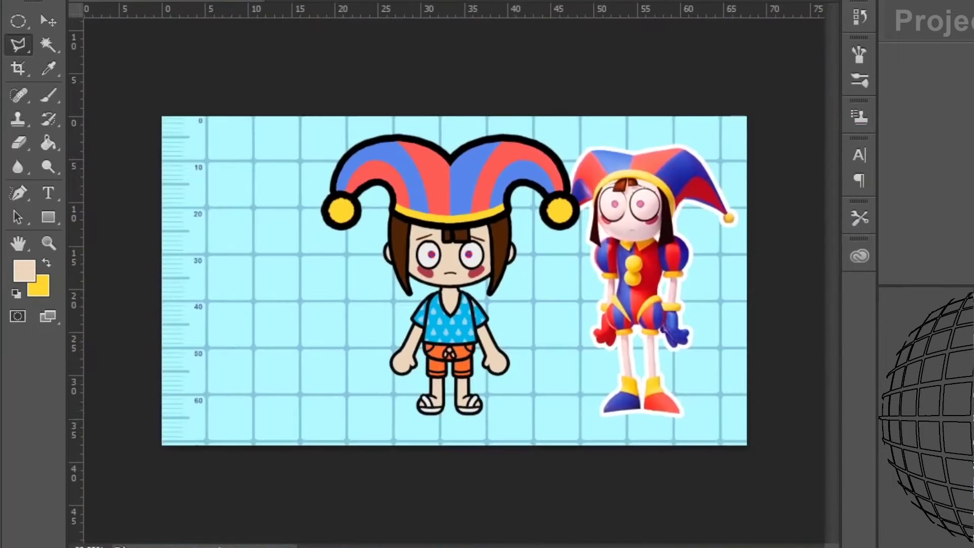
key("ctrl+plus")
key("ctrl+plus")
key("ctrl+plus")
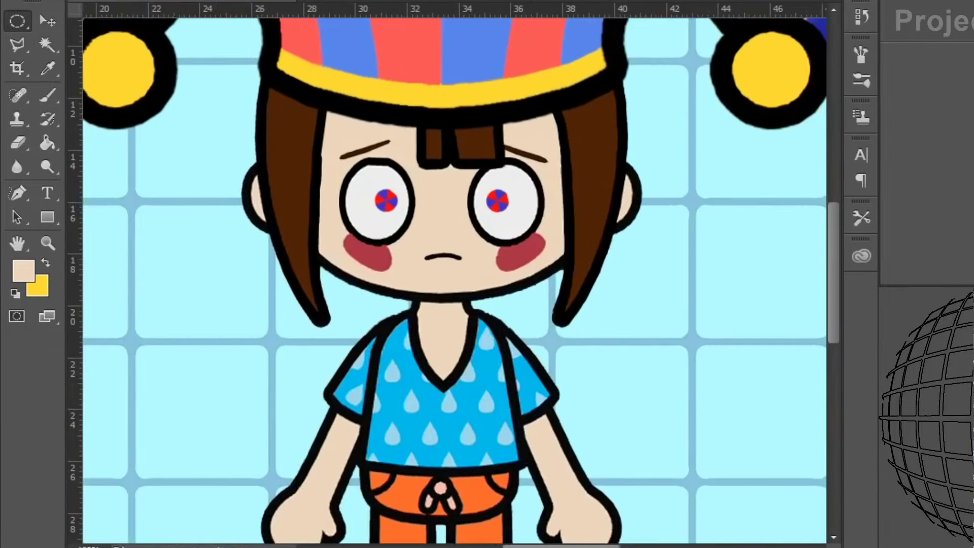
left_click_drag(837, 268, 838, 302)
left_click(25, 269)
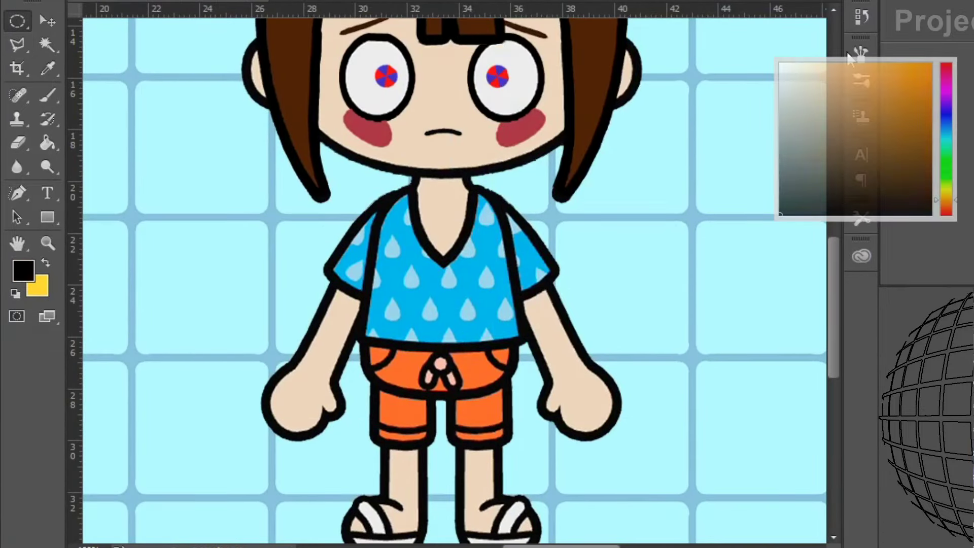
left_click(48, 45)
left_click(375, 236)
key("b")
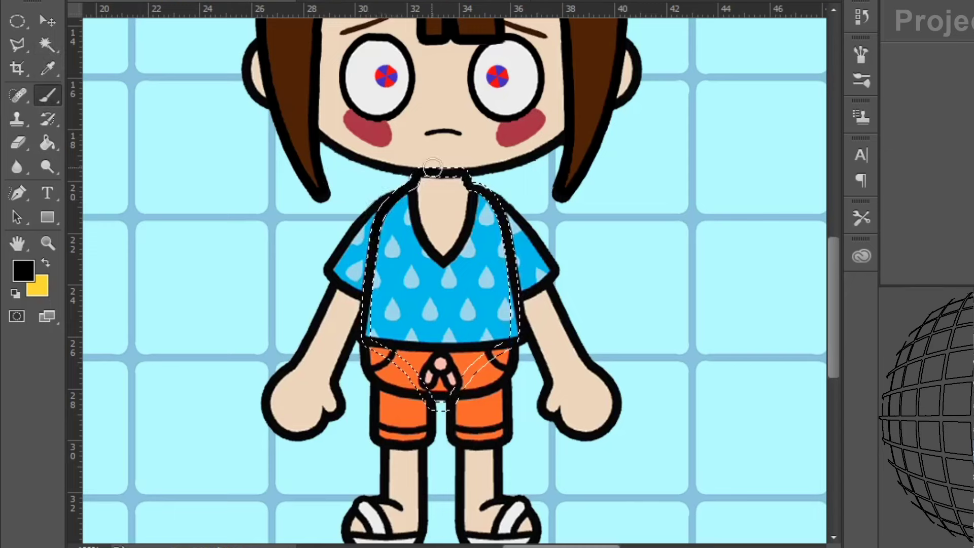
mouse_move(499, 357)
left_mouse_down()
mouse_move(438, 400)
mouse_move(367, 330)
left_mouse_up()
left_click(17, 23)
left_click(170, 37)
Step: Pick the hat's red, paint the half of the bodysuit beneath the blushing cheek on the avatar's right, and clear the selection
left_click(19, 268)
left_click(170, 1)
key("Return")
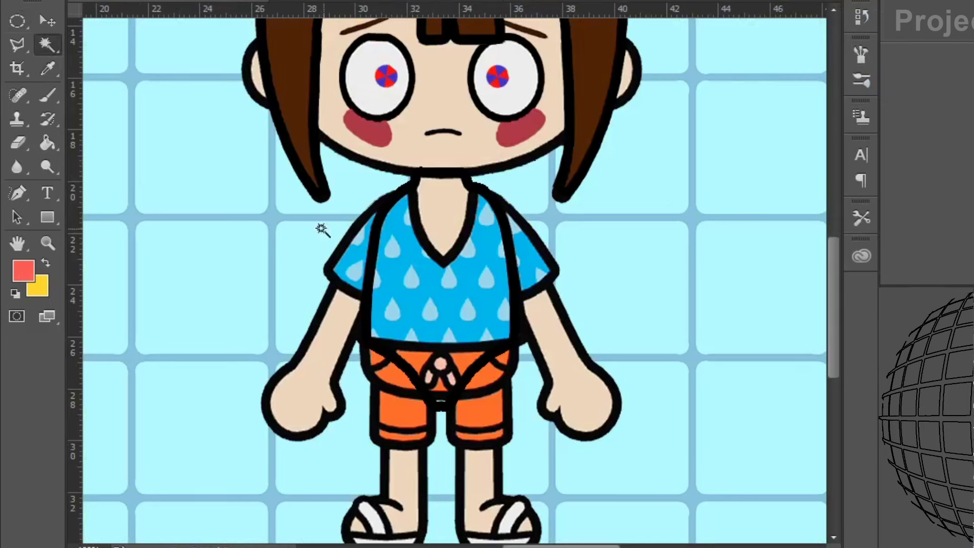
key("b")
mouse_move(431, 178)
left_mouse_down()
mouse_move(377, 241)
mouse_move(367, 331)
mouse_move(422, 369)
mouse_move(442, 424)
mouse_move(444, 186)
mouse_move(432, 152)
mouse_move(404, 239)
mouse_move(438, 205)
left_mouse_up()
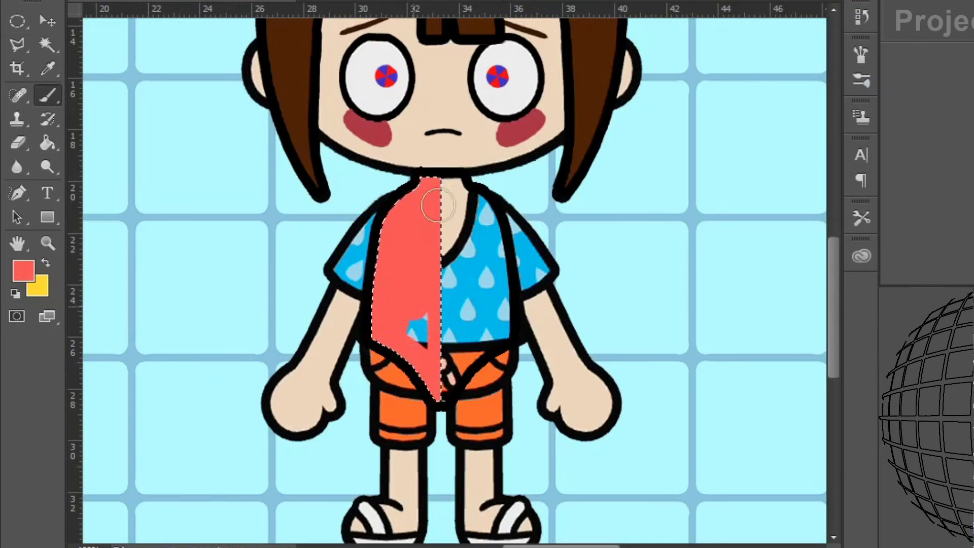
key("ctrl+d")
key("m")
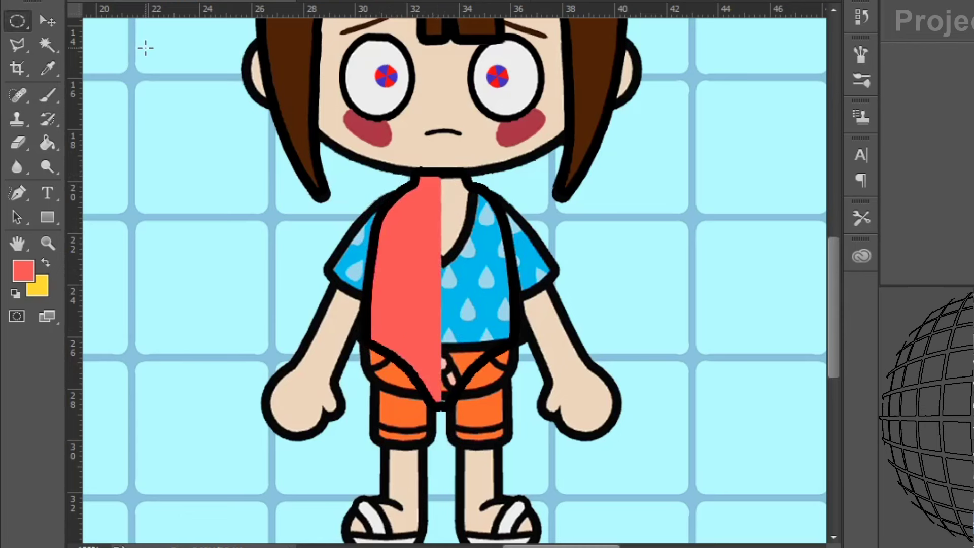
Step: Pick the hat's blue, paint the other half of the bodysuit with it, and clear the selection
left_click(24, 270)
left_click(179, 1)
key("Return")
left_click(54, 49)
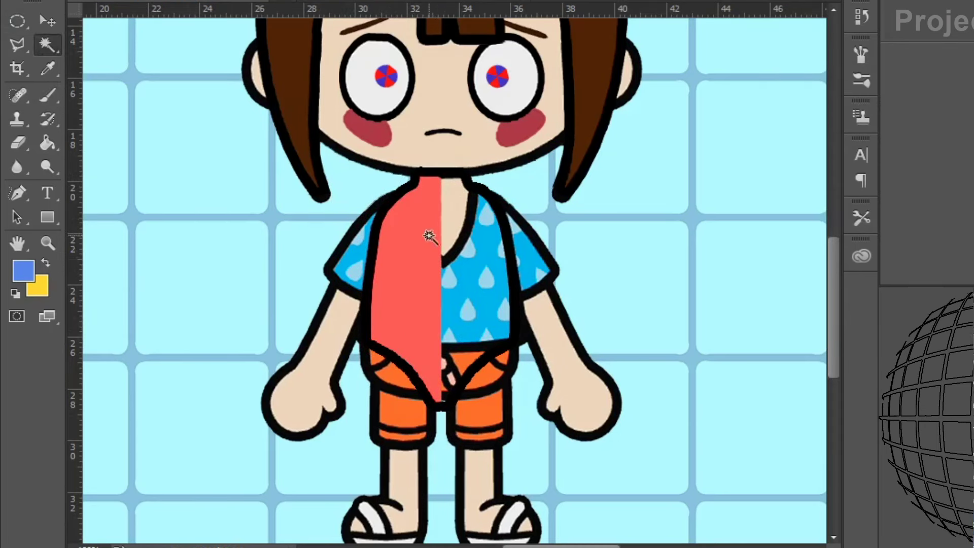
left_click(449, 239)
key("b")
mouse_move(457, 182)
left_mouse_down()
mouse_move(439, 286)
mouse_move(440, 416)
mouse_move(505, 321)
mouse_move(465, 364)
mouse_move(504, 221)
mouse_move(494, 208)
mouse_move(435, 349)
mouse_move(483, 193)
mouse_move(480, 214)
left_mouse_up()
key("ctrl+d")
key("m")
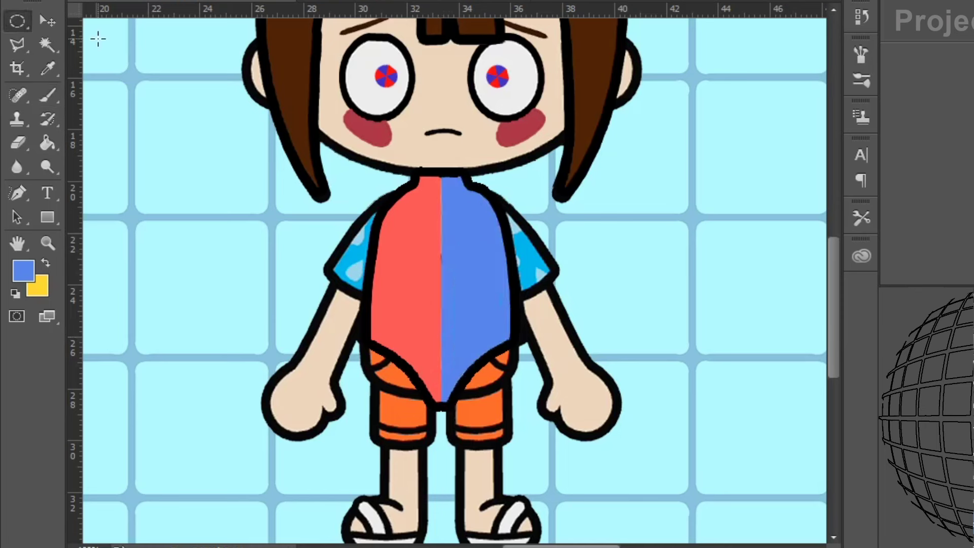
Step: Pick black, paint rounded puff-sleeve outlines around both shoulders, and clear the selection
left_click(23, 270)
left_click(803, 174)
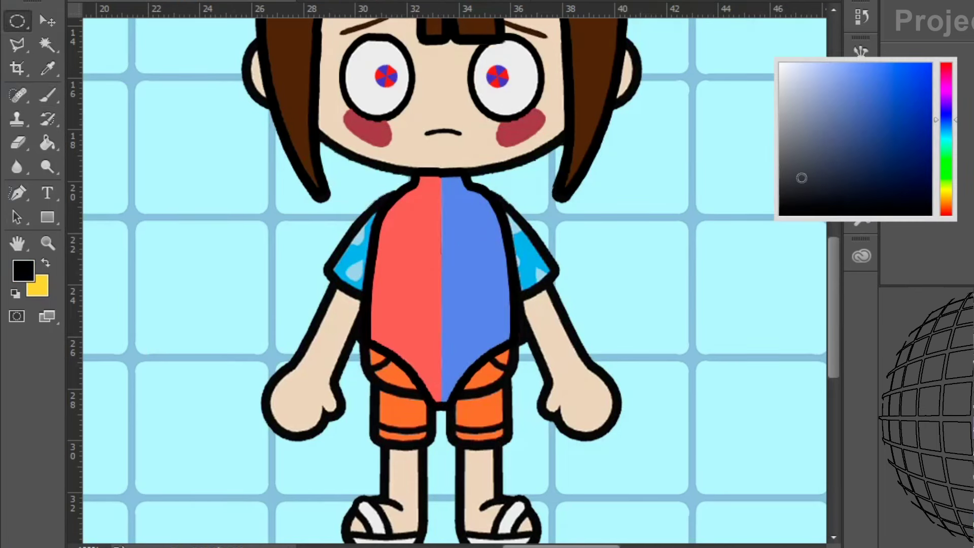
key("Return")
key("w")
left_click(346, 243)
left_click(536, 239, "shift")
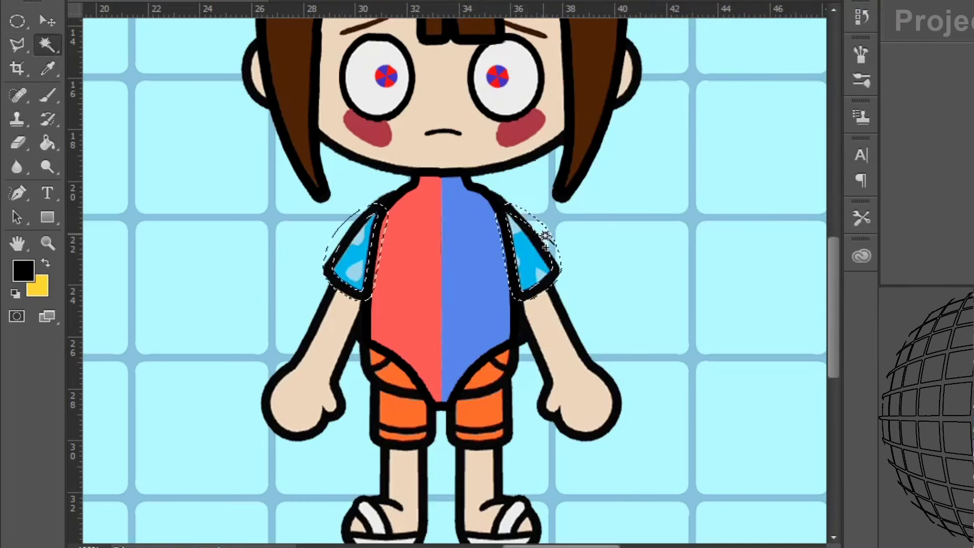
key("b")
mouse_move(375, 212)
left_mouse_down()
mouse_move(340, 254)
mouse_move(345, 295)
mouse_move(373, 246)
mouse_move(376, 202)
mouse_move(333, 239)
mouse_move(355, 288)
left_mouse_up()
mouse_move(508, 197)
left_mouse_down()
mouse_move(505, 267)
mouse_move(539, 290)
mouse_move(510, 215)
left_mouse_up()
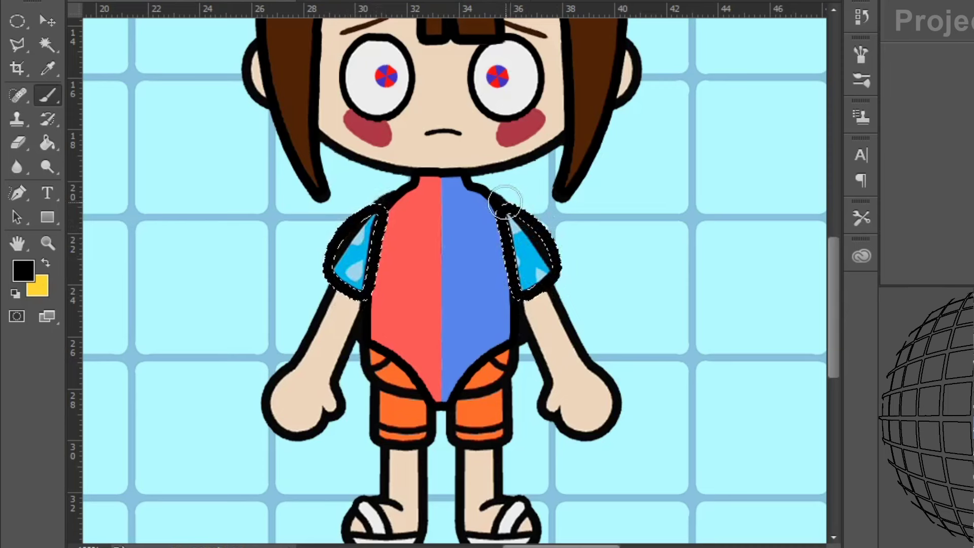
key("m")
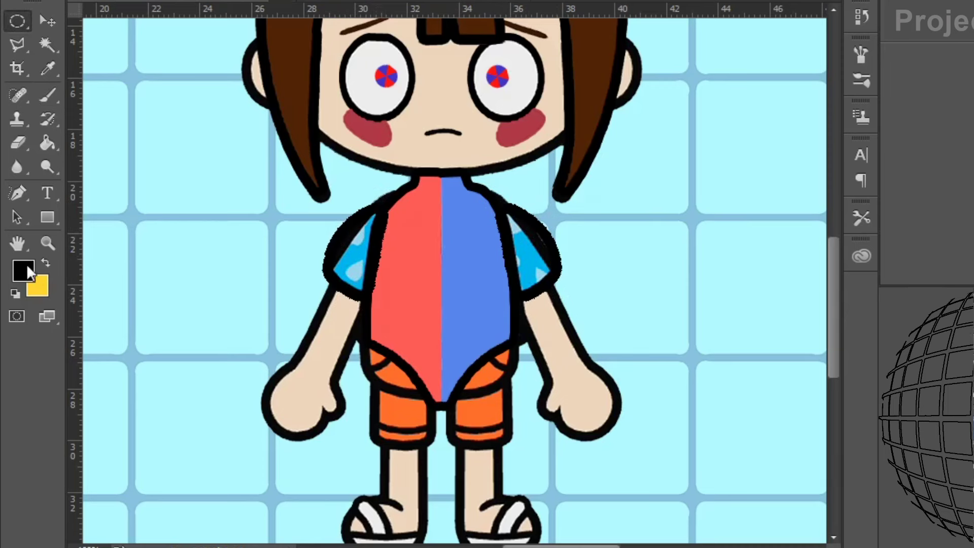
Step: Sample the bodysuit's red, paint alternating curved stripes on both puff sleeves with it, and clear the selection
left_click(27, 268)
left_click(411, 264)
key("Return")
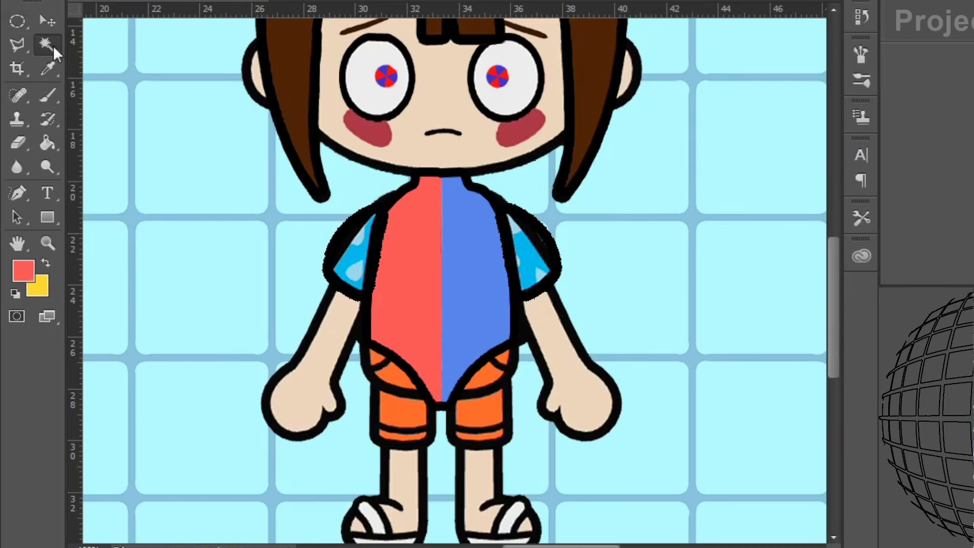
left_click(509, 257, "shift")
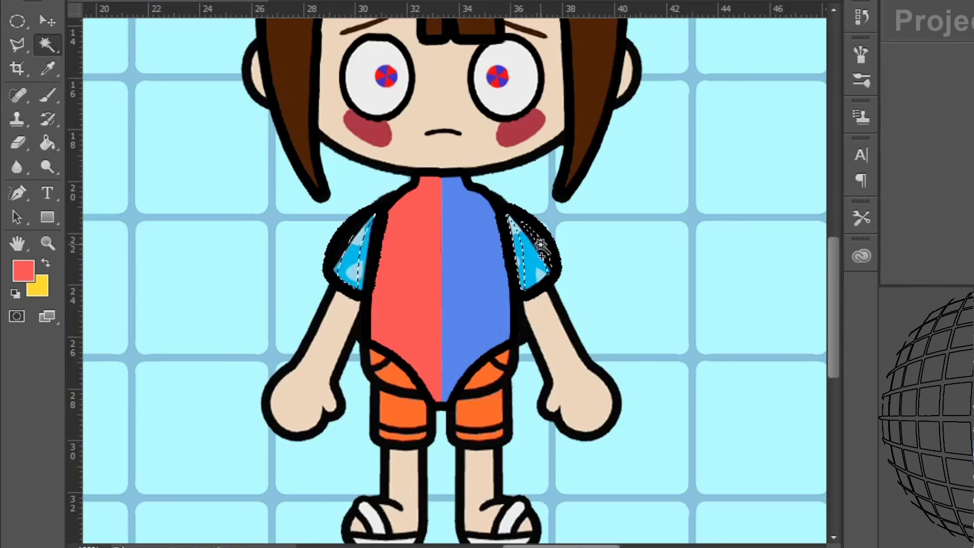
key("b")
left_click_drag(369, 221, 340, 259)
left_click_drag(506, 230, 520, 282)
left_click_drag(535, 219, 549, 267)
left_click(19, 21)
Step: Sample the bodysuit's blue, paint the remaining stripes on both puff sleeves with it, and clear the selection
left_click(20, 268)
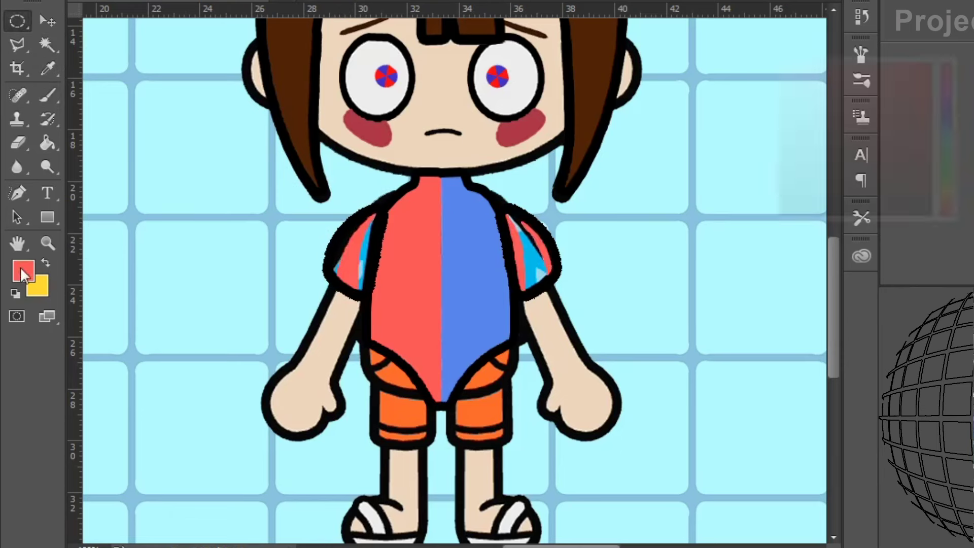
left_click(467, 267)
key("Return")
left_click(47, 45)
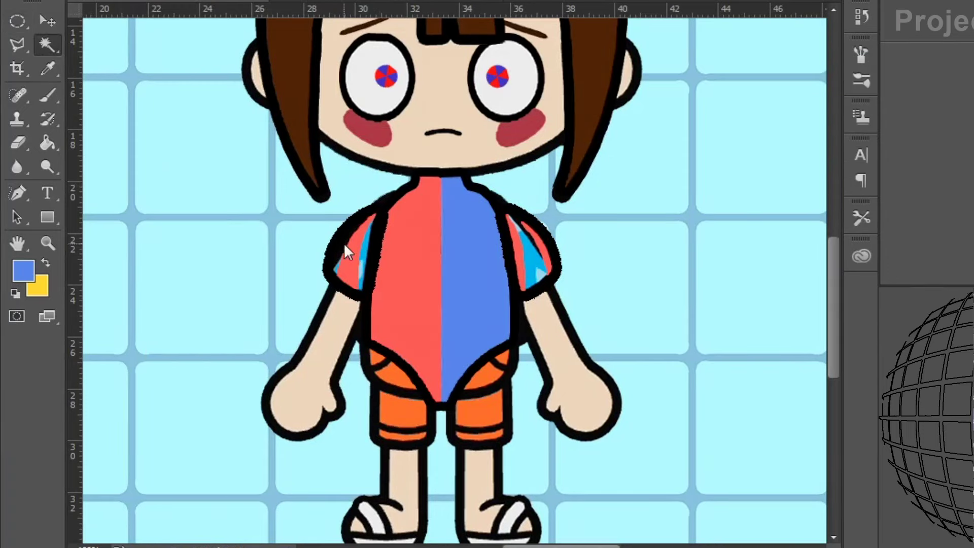
left_click(367, 248, "shift")
left_click(529, 254, "shift")
left_click(49, 97)
mouse_move(336, 234)
left_mouse_down()
mouse_move(394, 213)
mouse_move(358, 299)
mouse_move(408, 221)
mouse_move(501, 207)
mouse_move(518, 275)
left_mouse_up()
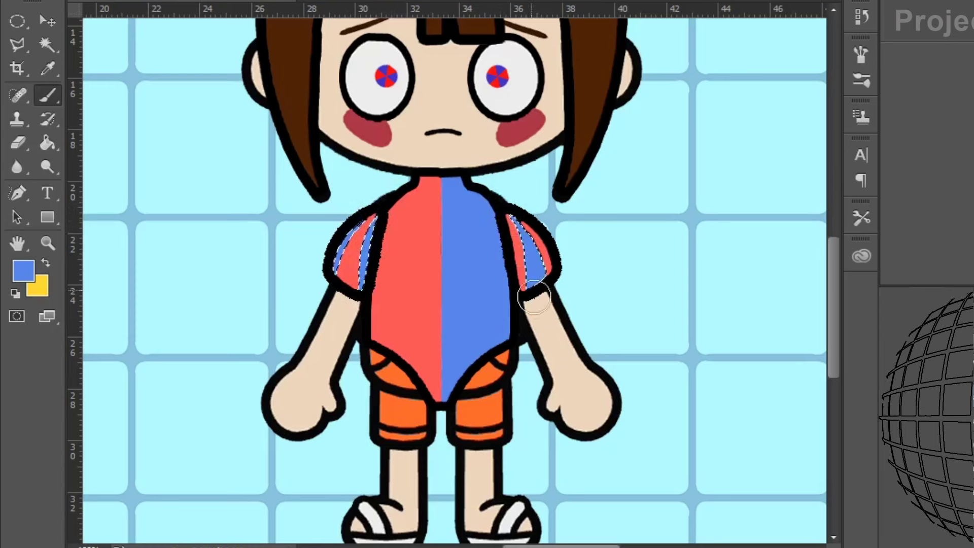
key("m")
key("ctrl+d")
Step: Select the pointed collar and the two hip trim outlines on the bodysuit and paint them black
key("w")
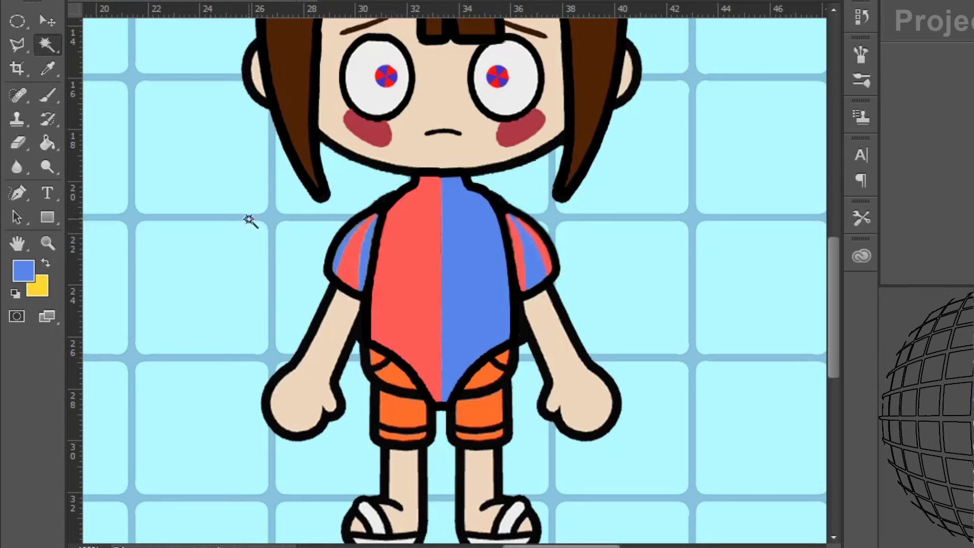
left_click(388, 350)
left_click(478, 359, "shift")
left_click(484, 188, "shift")
left_click(26, 269)
left_click(779, 216)
key("Return")
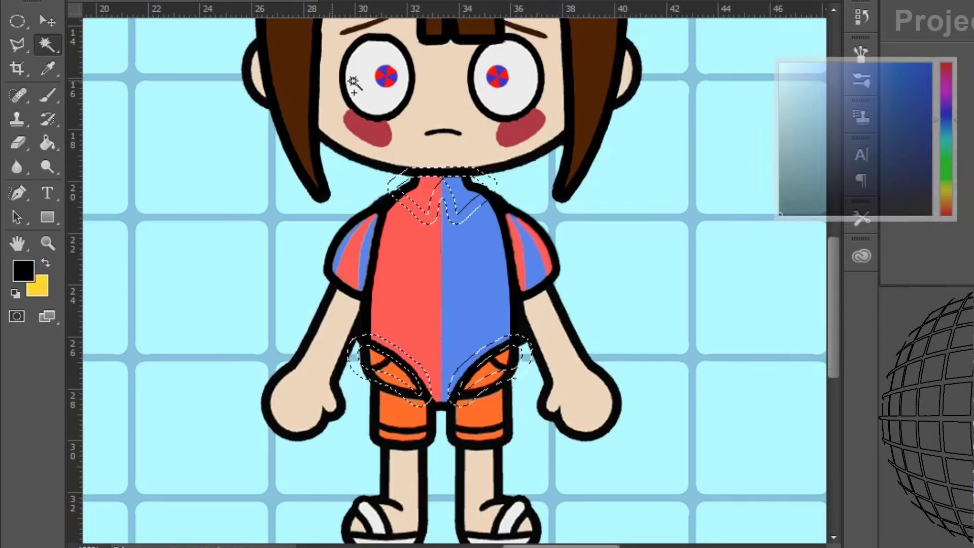
key("b")
mouse_move(406, 179)
left_mouse_down()
mouse_move(432, 223)
mouse_move(457, 218)
mouse_move(490, 188)
mouse_move(455, 176)
left_mouse_up()
mouse_move(387, 339)
left_mouse_down()
mouse_move(360, 370)
mouse_move(401, 388)
mouse_move(423, 369)
mouse_move(469, 372)
mouse_move(525, 353)
mouse_move(508, 381)
mouse_move(452, 397)
mouse_move(494, 396)
mouse_move(530, 371)
left_mouse_up()
key("m")
key("ctrl+d")
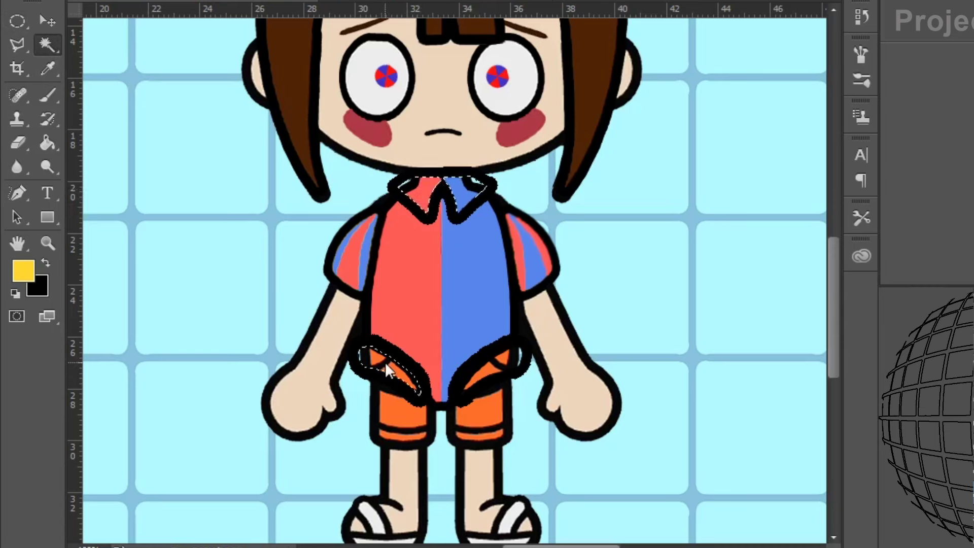
Step: Paint the insides of the collar and both hip trims yellow, and clear the selection
key("b")
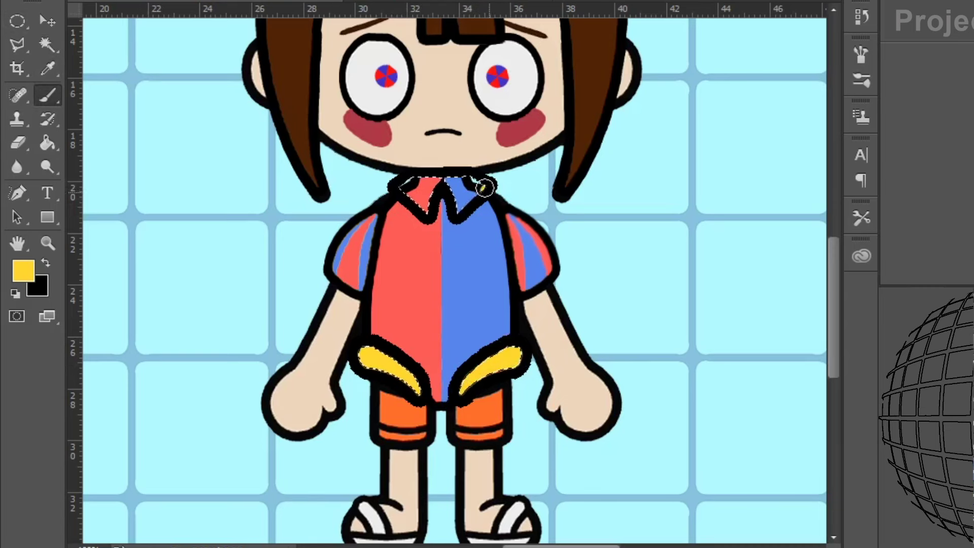
left_click_drag(485, 188, 415, 233)
left_click(12, 22)
left_click(122, 52)
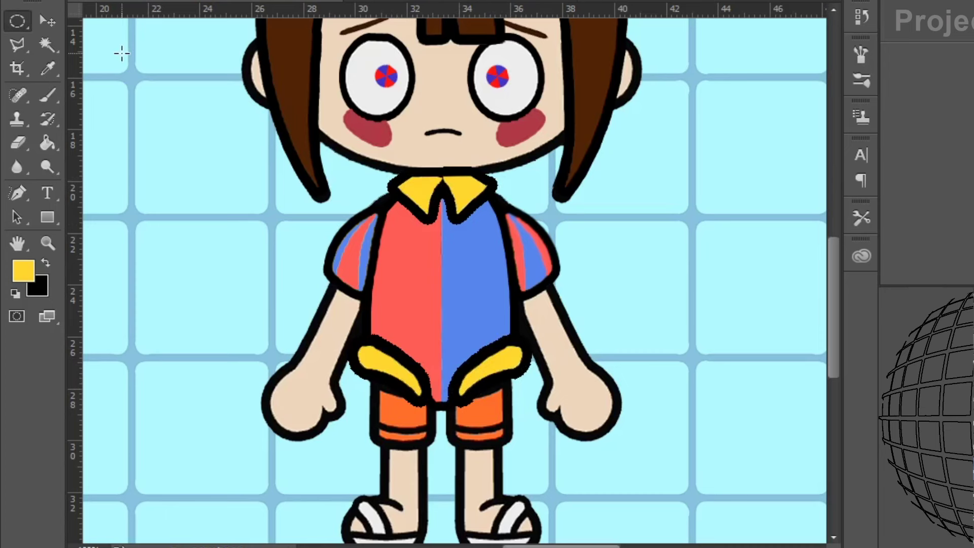
Step: Select rounded bands around both shorts legs, paint them black as puffed outlines, and clear the selection
left_click(18, 143)
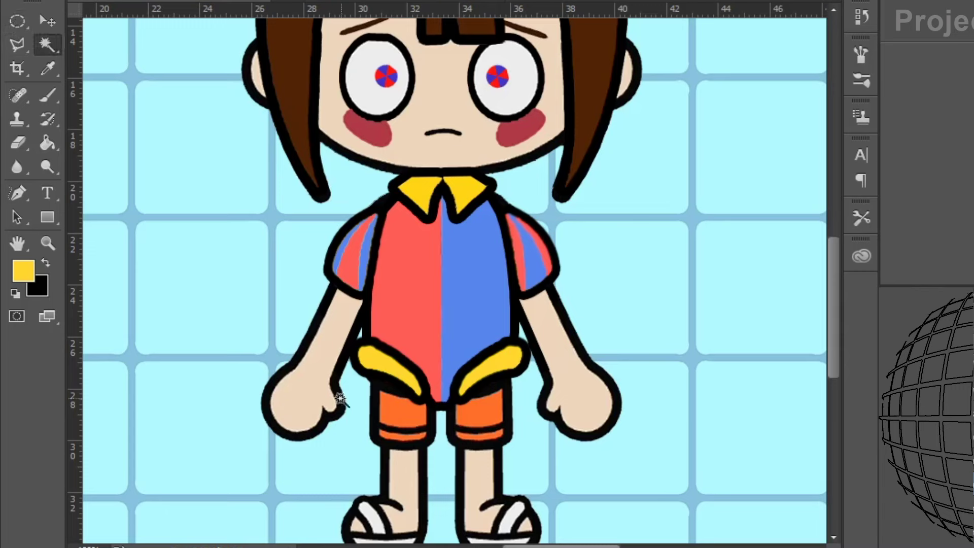
left_click(470, 447, "shift")
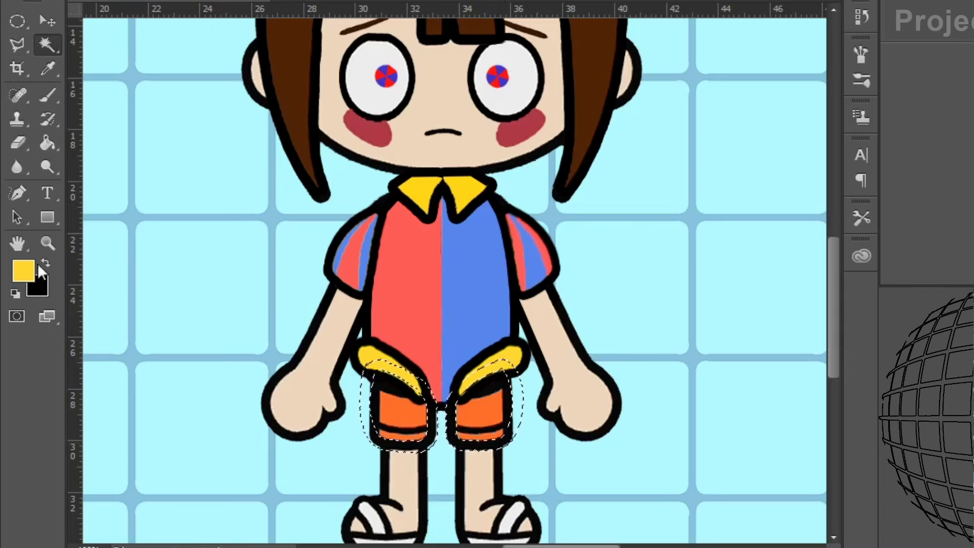
left_click(45, 263)
left_click(48, 95)
left_click_drag(363, 427, 361, 386)
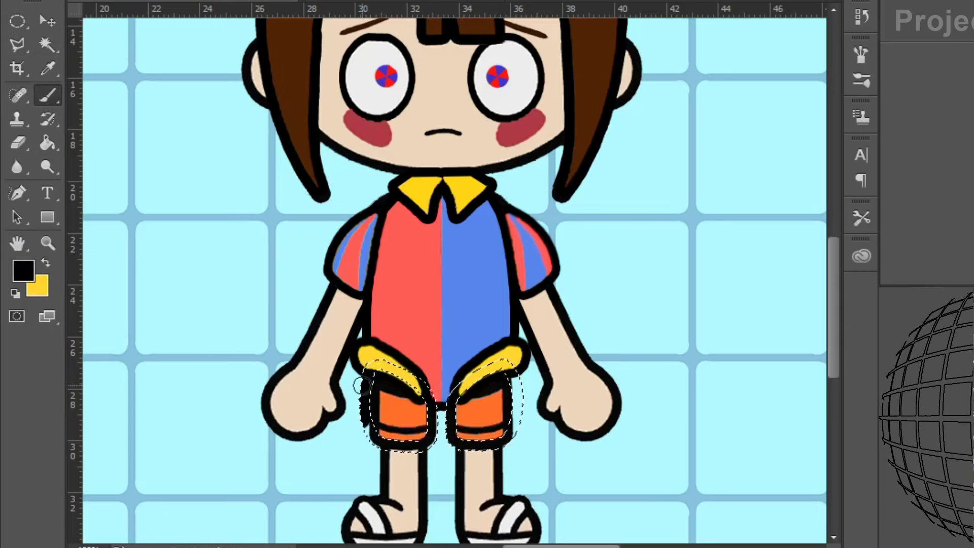
left_click_drag(431, 407, 434, 435)
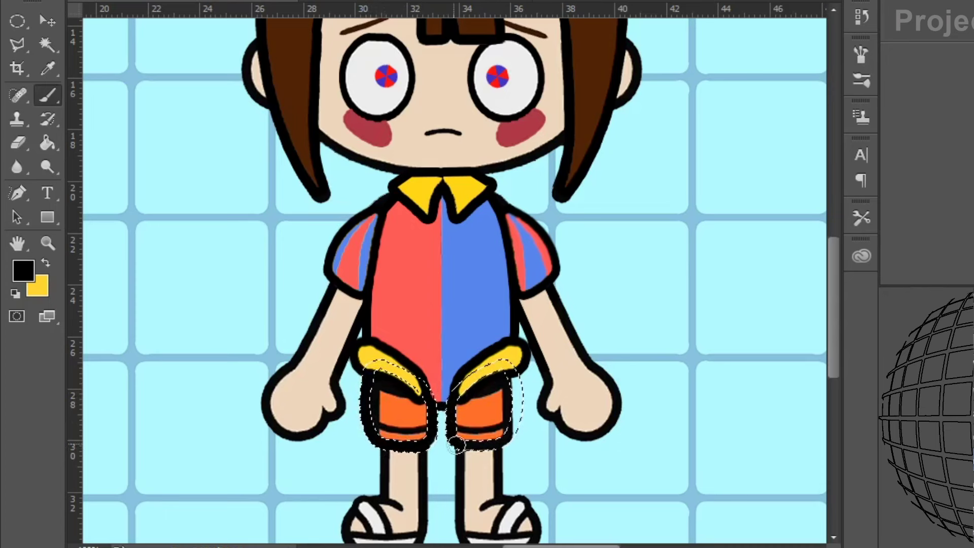
left_click(17, 21)
left_click(243, 125)
Step: Sample the bodysuit's blue, paint alternating curved vertical stripes on both puffed shorts legs with it, and clear the selection
left_click(30, 267)
left_click(470, 294)
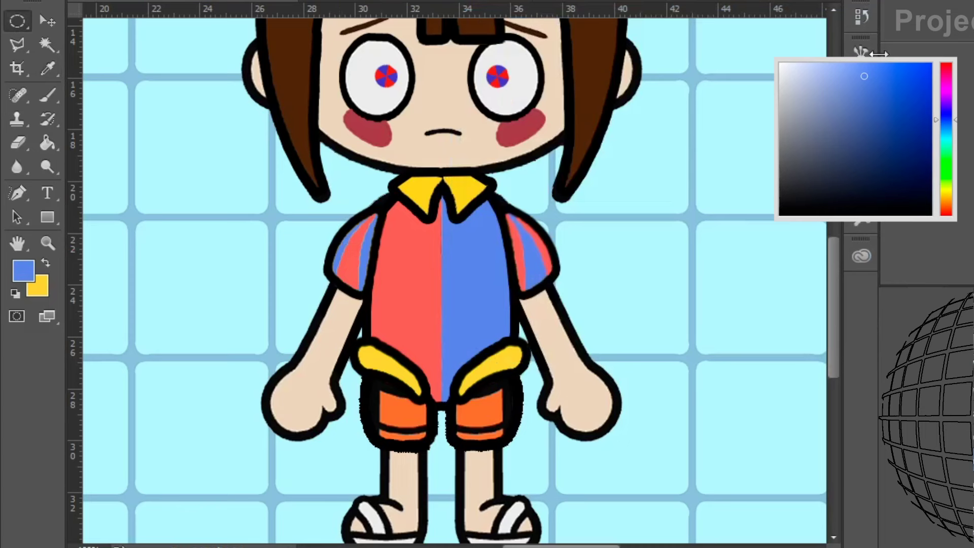
key("Return")
key("w")
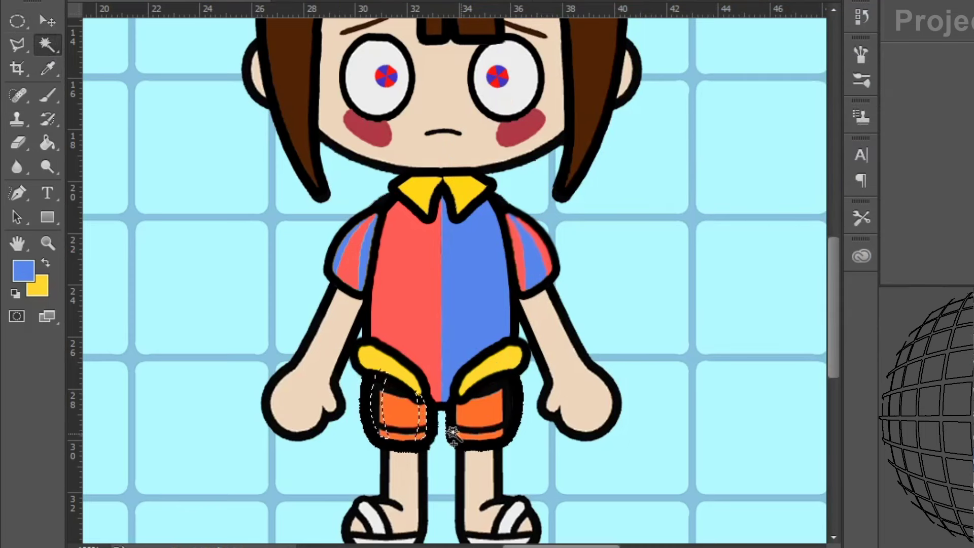
left_click(478, 412, "shift")
key("b")
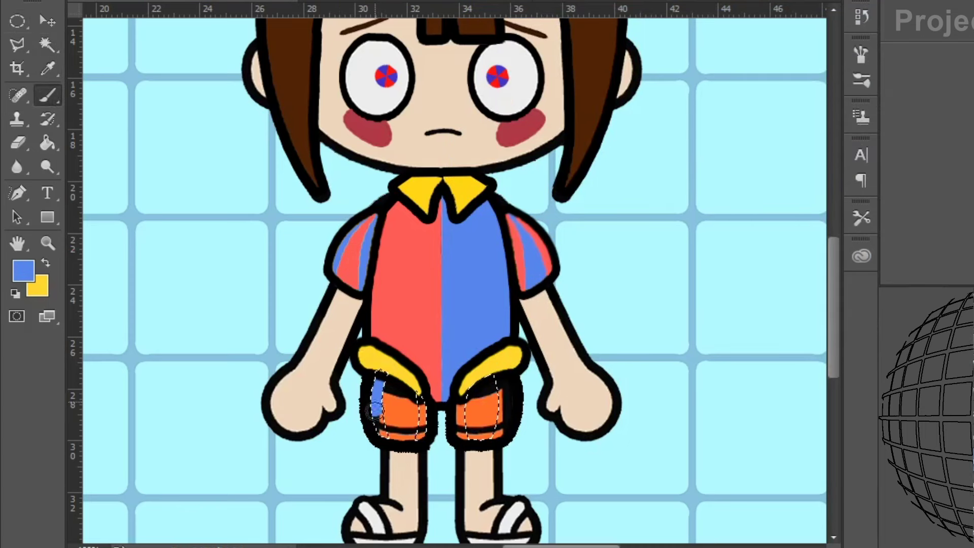
left_click_drag(428, 393, 422, 436)
left_click_drag(470, 378, 457, 435)
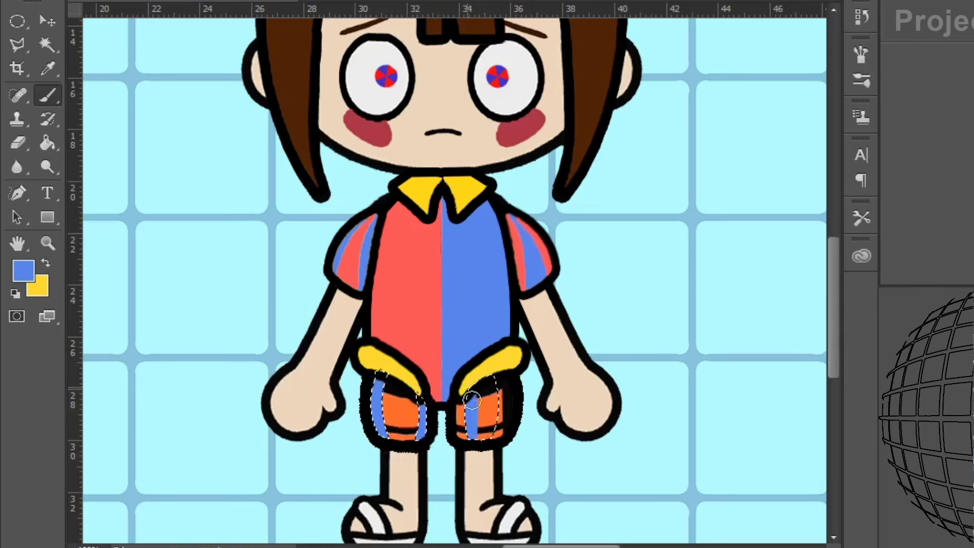
left_click(114, 215)
Step: Sample the bodysuit's red, paint the remaining stripes on both shorts legs with it, and clear the selection
left_click(28, 270)
left_click(404, 274)
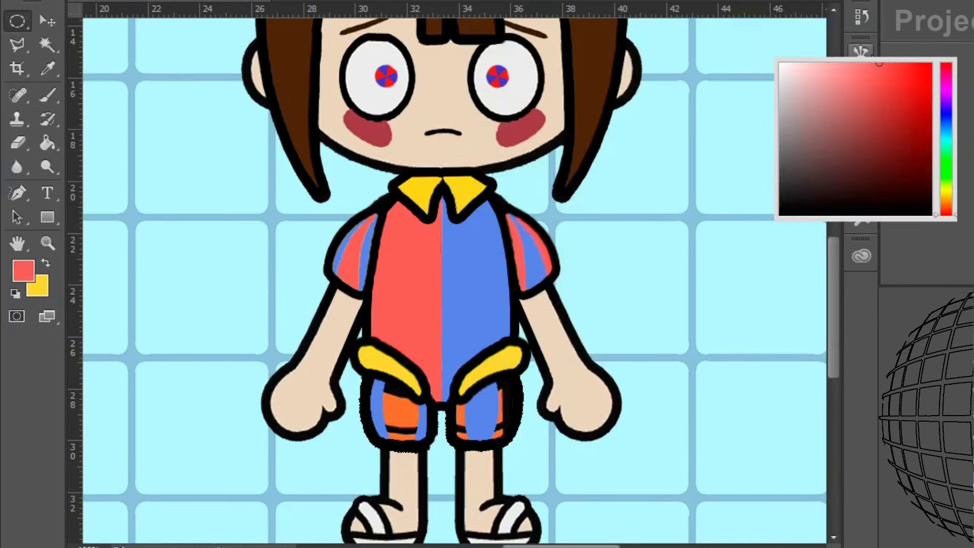
left_click(47, 43)
left_click(462, 425, "shift")
left_click(500, 414, "shift")
key("b")
left_click_drag(403, 441, 403, 431)
mouse_move(461, 401)
left_mouse_down()
mouse_move(463, 443)
mouse_move(464, 396)
left_mouse_up()
mouse_move(502, 379)
left_mouse_down()
mouse_move(499, 433)
mouse_move(505, 385)
left_mouse_up()
left_click(20, 17)
left_click(124, 44)
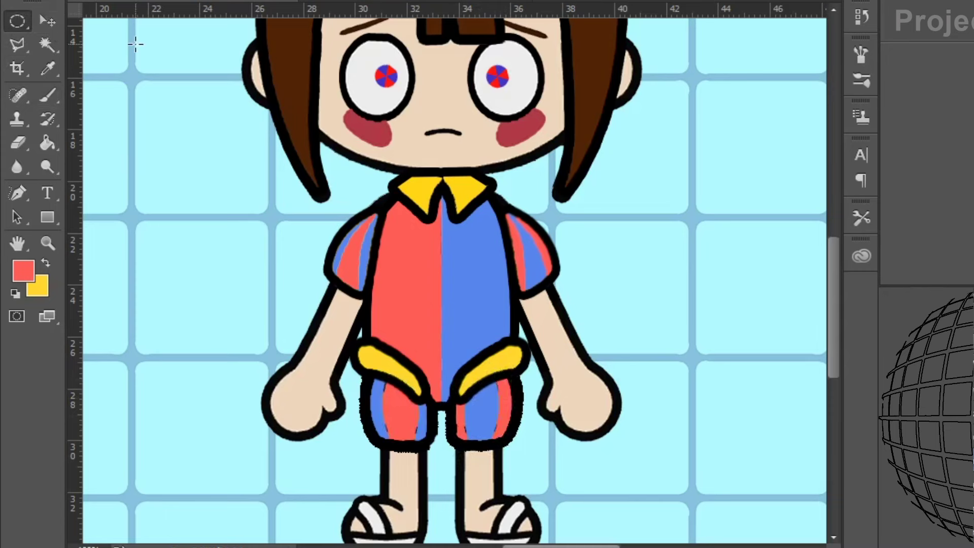
Step: Select the lower hems of both puff sleeves and both shorts legs, paint them yellow, and clear the selection
key("w")
left_click(402, 435, "shift")
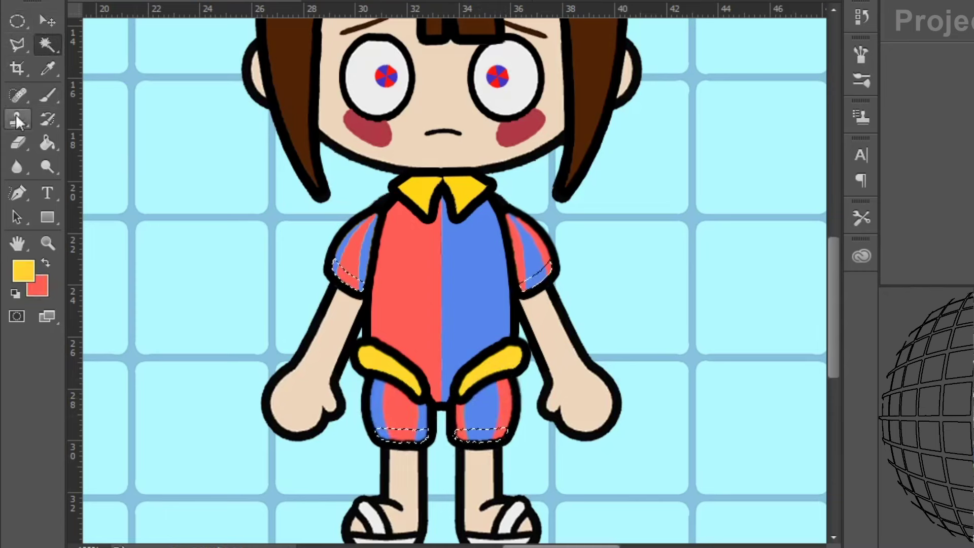
key("b")
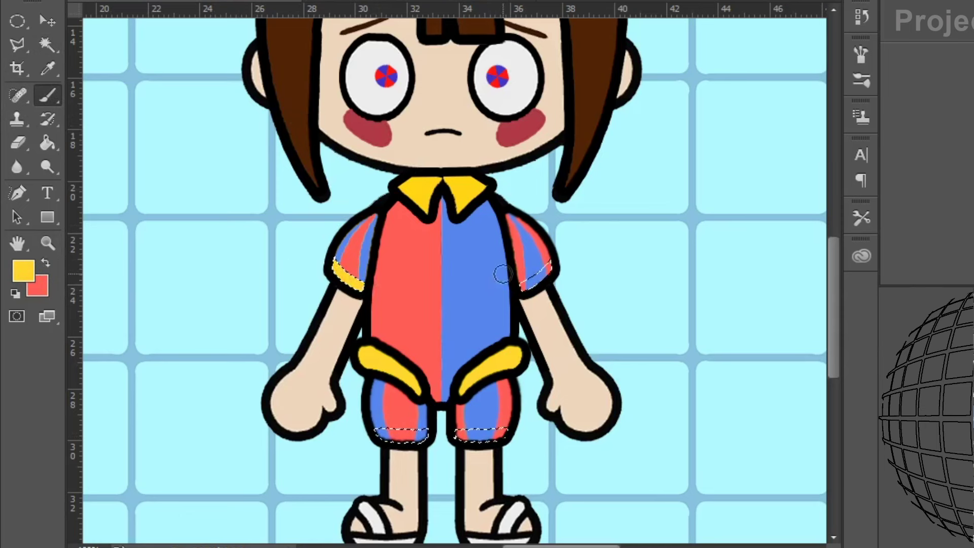
left_click_drag(550, 257, 526, 286)
left_click_drag(503, 432, 369, 426)
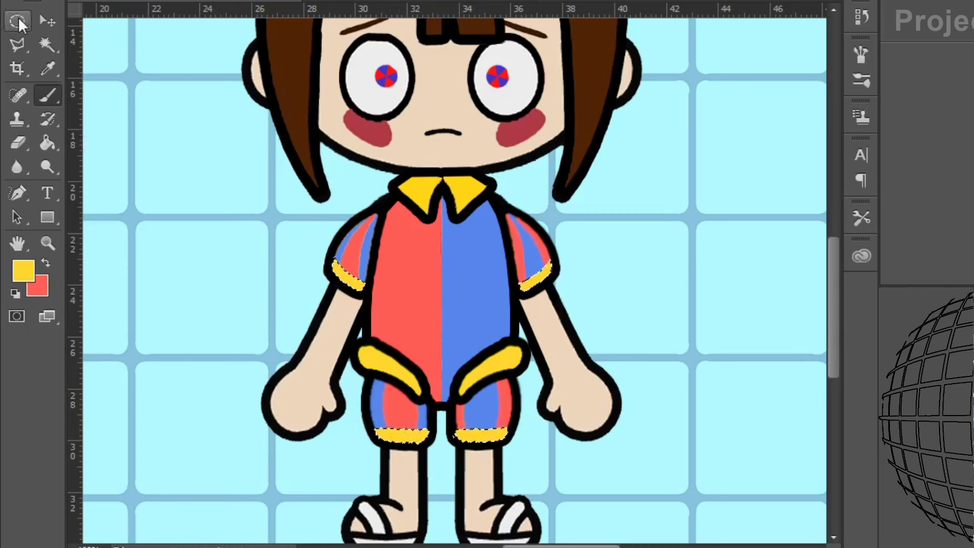
left_click(17, 20)
key("ctrl+d")
Step: Add a yellow round button with a black outline at the centre of the bodysuit's chest
left_click_drag(466, 253, 430, 290)
key("b")
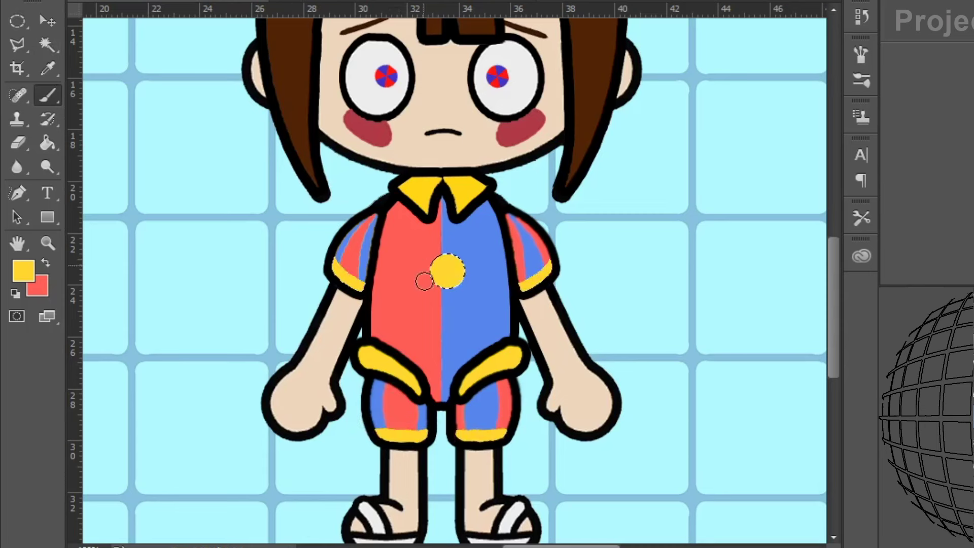
key("v")
left_click_drag(455, 260, 456, 262)
type("m0")
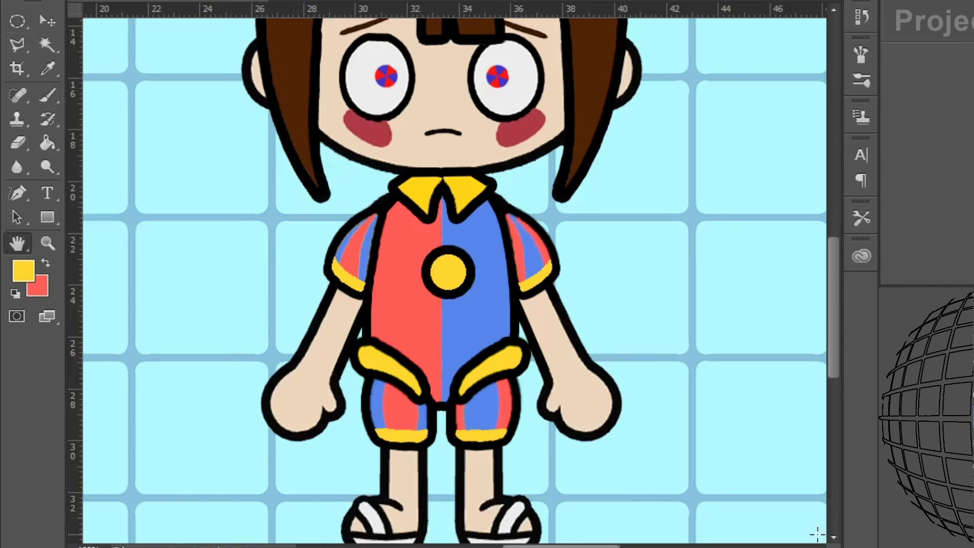
Step: Duplicate the chest button and arrange the pair diagonally overlapping just below the collar
type("v")
left_click_drag(447, 273, 434, 244)
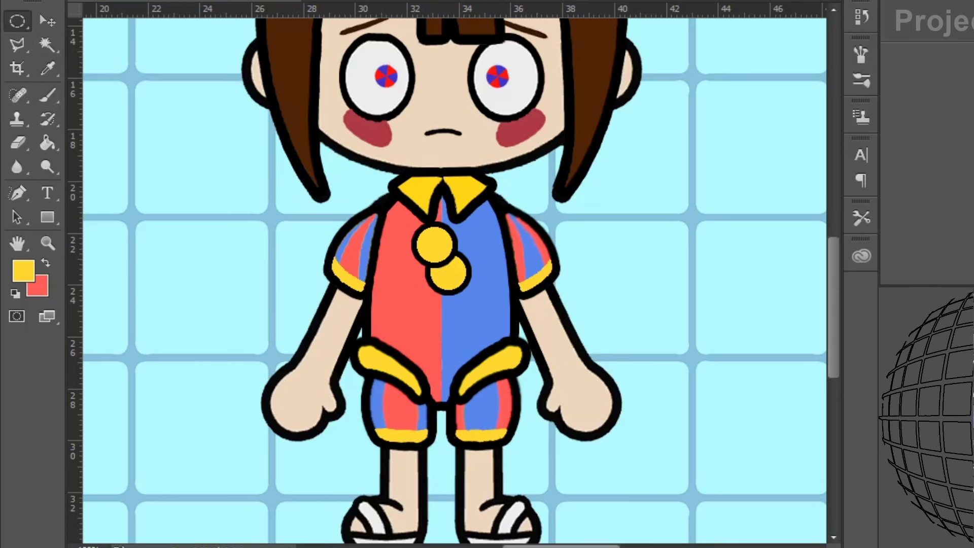
left_click_drag(459, 277, 461, 287)
key("m")
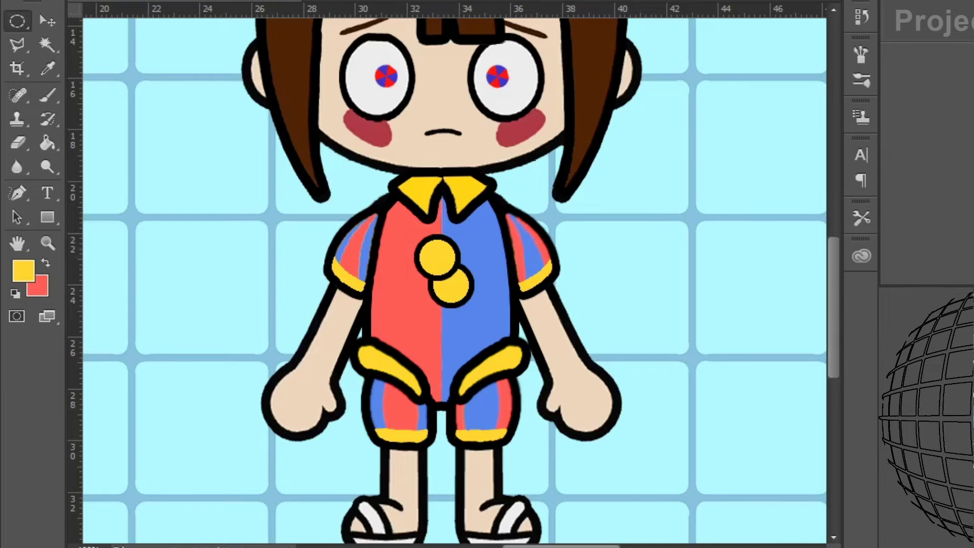
Step: Select the hand on the image's right and the foot on its left, paint both shapes black, and clear the selection
key("ctrl+minus")
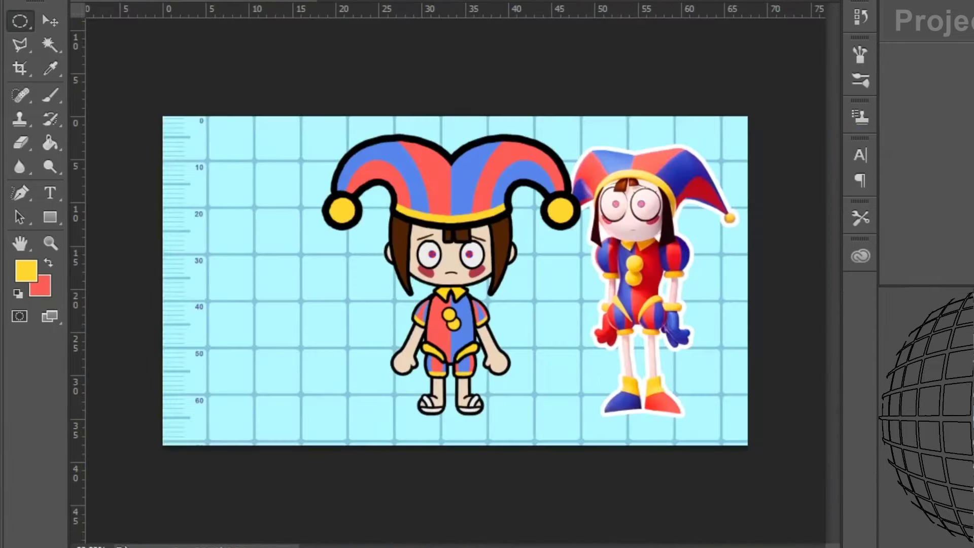
key("ctrl+plus")
key("ctrl+plus")
key("ctrl+plus")
key("ctrl+plus")
left_click_drag(832, 292, 849, 376)
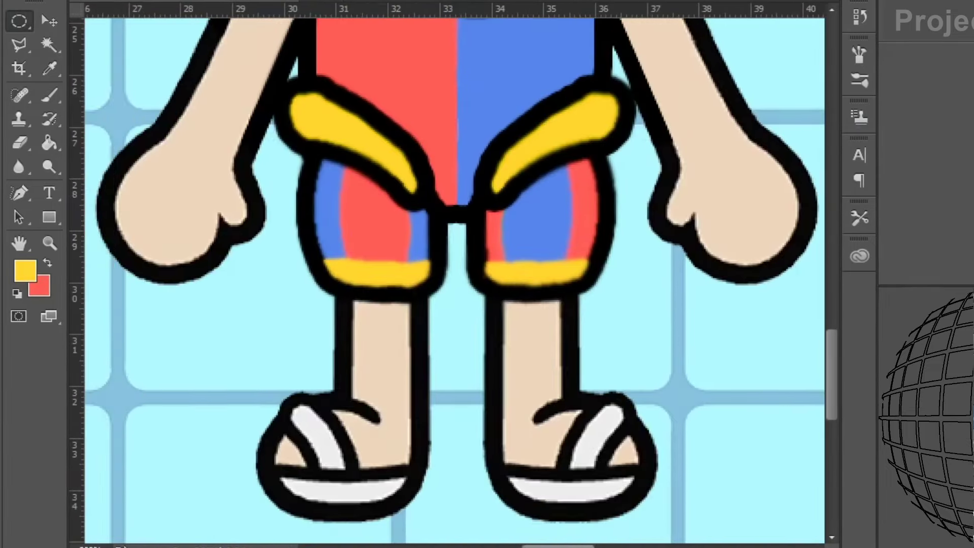
key("w")
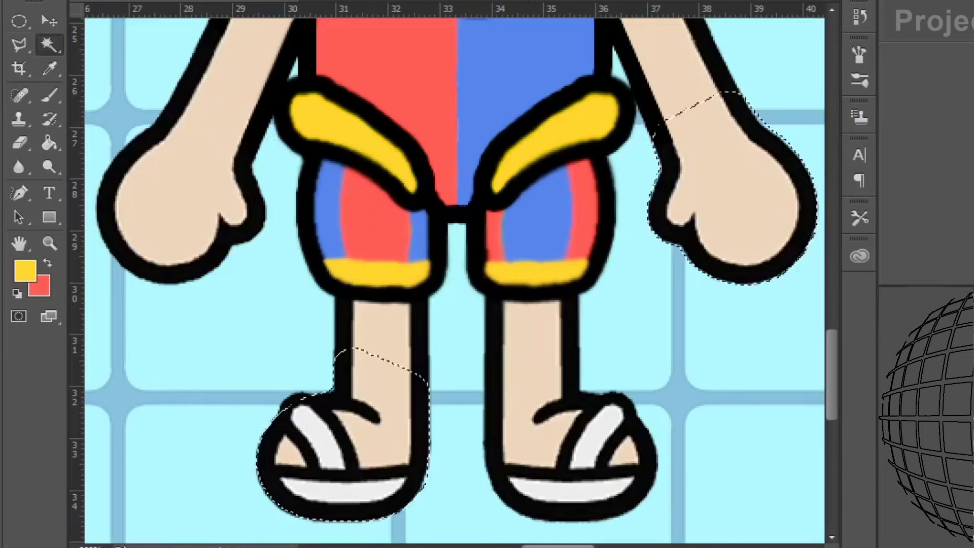
left_click(21, 271)
left_click(843, 214)
key("Return")
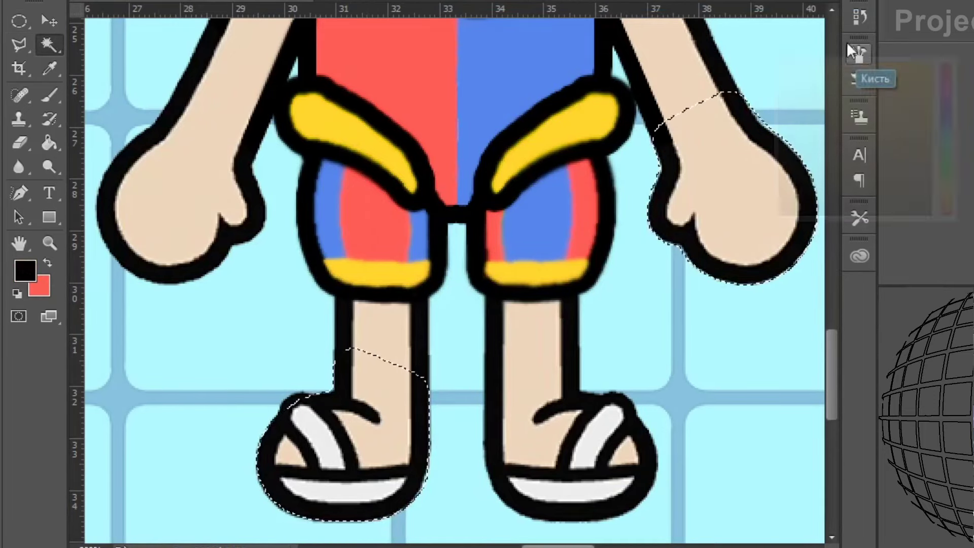
key("b")
mouse_move(388, 333)
left_mouse_down()
mouse_move(343, 391)
mouse_move(371, 408)
mouse_move(418, 404)
mouse_move(325, 519)
mouse_move(280, 428)
mouse_move(316, 432)
mouse_move(414, 409)
left_mouse_up()
mouse_move(761, 117)
left_mouse_down()
mouse_move(794, 174)
mouse_move(675, 212)
mouse_move(746, 109)
mouse_move(721, 168)
left_mouse_up()
key("ctrl+d")
key("m")
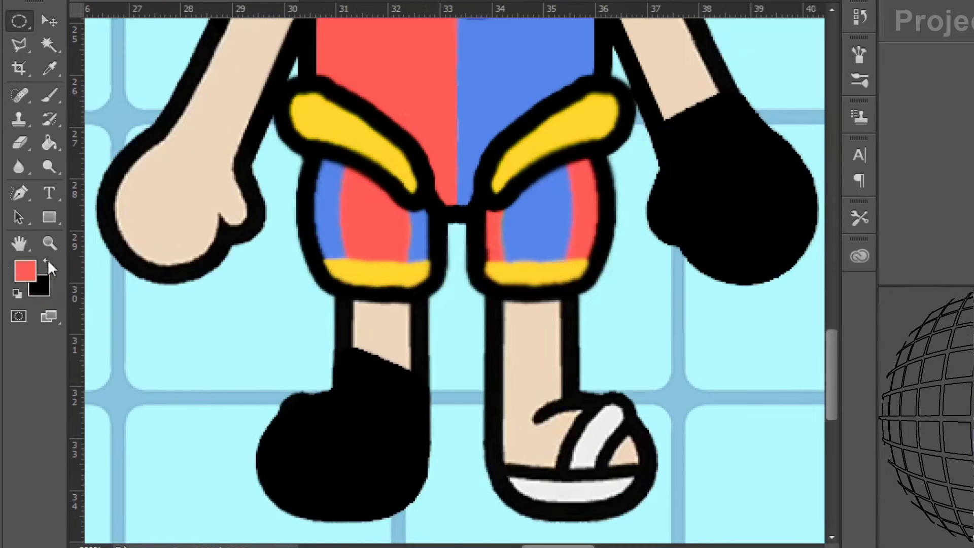
Step: Paint the insides of the black right-hand glove and left-hand boot shapes red, and clear the selection
left_click(49, 44)
left_click(382, 440)
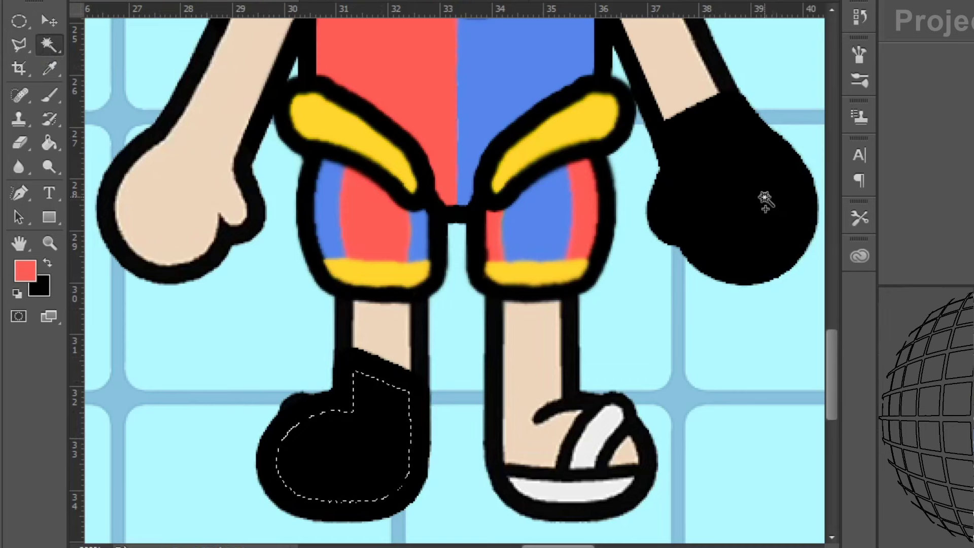
left_click(766, 202, "shift")
key("b")
mouse_move(385, 375)
left_mouse_down()
mouse_move(374, 391)
mouse_move(408, 467)
mouse_move(311, 409)
mouse_move(365, 446)
mouse_move(770, 143)
mouse_move(668, 189)
mouse_move(739, 196)
mouse_move(772, 157)
left_mouse_up()
key("ctrl+d")
Step: Select the remaining bare hand and sandalled foot, paint both shapes black, and clear the selection
left_click(49, 45)
left_click(151, 385)
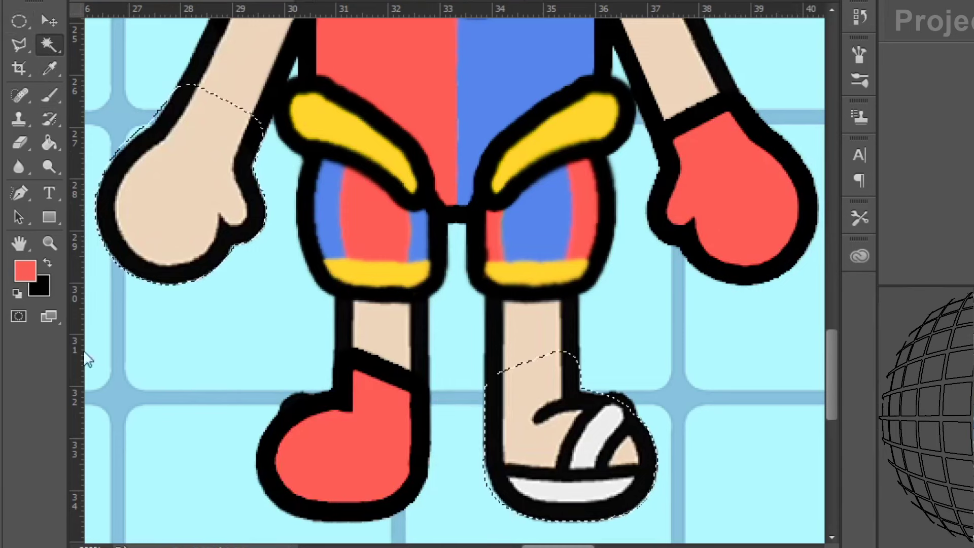
left_click(47, 263)
key("b")
mouse_move(152, 127)
left_mouse_down()
mouse_move(131, 228)
mouse_move(235, 211)
mouse_move(204, 102)
mouse_move(188, 185)
mouse_move(135, 256)
mouse_move(498, 398)
mouse_move(604, 511)
mouse_move(543, 363)
mouse_move(543, 500)
mouse_move(577, 490)
left_mouse_up()
key("ctrl+d")
Step: Sample the bodysuit's blue, paint the insides of the remaining black glove and boot with it, and clear the selection
left_click(47, 48)
left_click(185, 196)
left_click(550, 398, "shift")
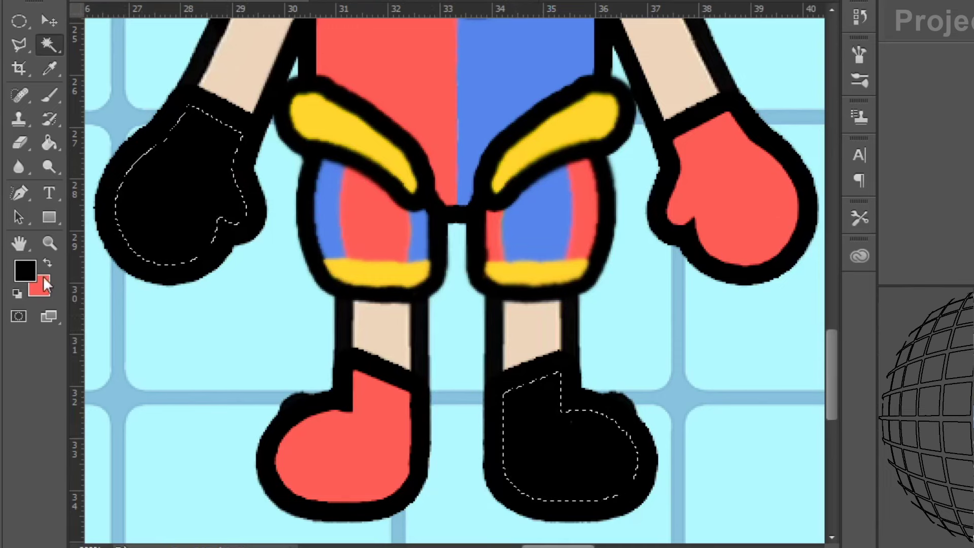
left_click(22, 270)
left_click(518, 101)
left_click(866, 63)
left_click(49, 95)
mouse_move(135, 127)
left_mouse_down()
mouse_move(169, 131)
mouse_move(122, 201)
mouse_move(159, 269)
mouse_move(240, 194)
mouse_move(174, 229)
left_mouse_up()
mouse_move(576, 396)
left_mouse_down()
mouse_move(518, 459)
mouse_move(539, 494)
mouse_move(621, 422)
mouse_move(568, 447)
left_mouse_up()
key("ctrl+d")
left_click(20, 22)
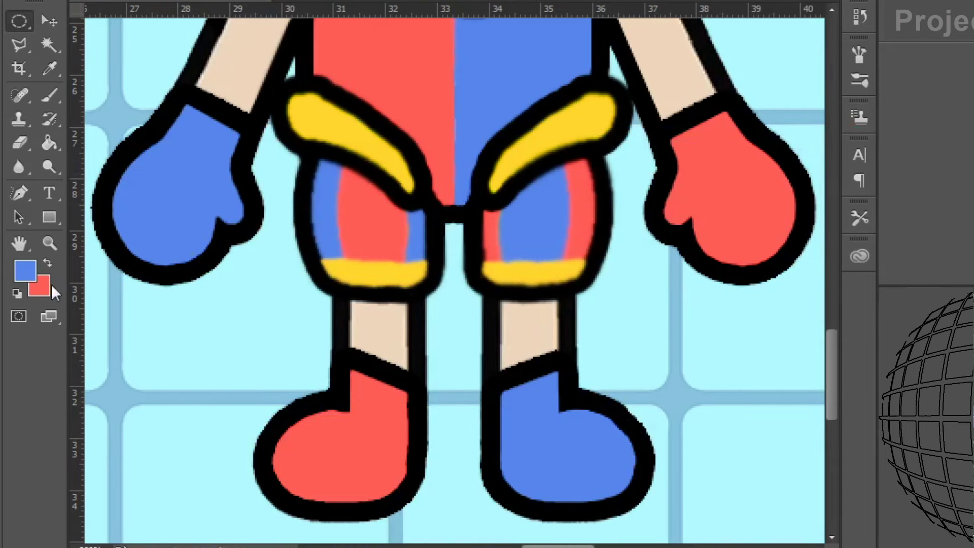
Step: Sample the trim's yellow, paint cuffs on both gloves and both boots with it, and clear the selection
key("F6")
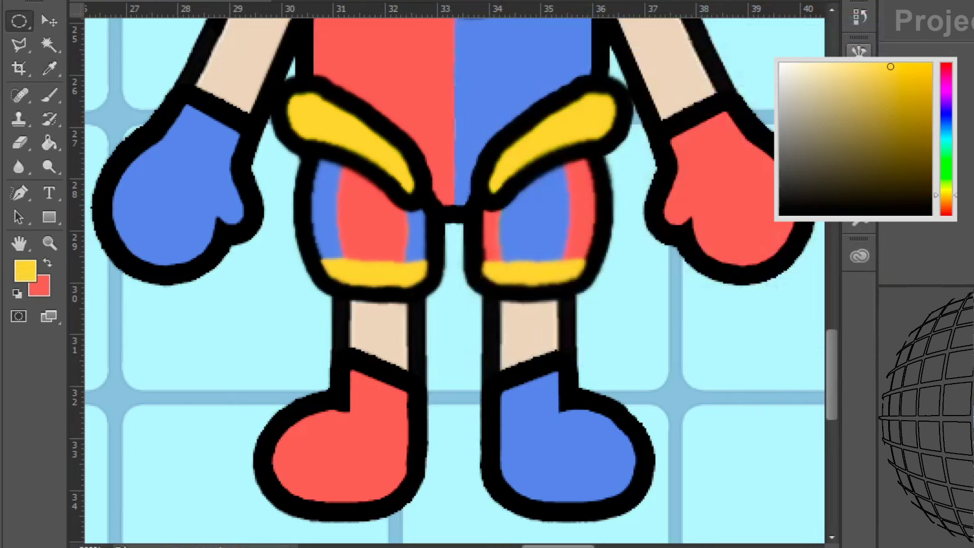
left_click(861, 52)
key("w")
left_click(204, 131)
left_click(691, 142, "shift")
left_click(528, 398, "shift")
left_click(378, 401, "shift")
key("b")
left_click_drag(163, 108, 204, 120)
mouse_move(672, 145)
left_mouse_down()
mouse_move(711, 133)
mouse_move(700, 138)
left_mouse_up()
left_click_drag(544, 393, 523, 410)
mouse_move(396, 451)
left_mouse_down()
mouse_move(343, 391)
mouse_move(387, 370)
left_mouse_up()
key("ctrl+d")
key("r")
Step: Select all bare skin on the face, ears, arms and legs, paint it pale pink, and clear the selection
key("ctrl+minus")
key("ctrl+minus")
key("ctrl+minus")
key("ctrl+minus")
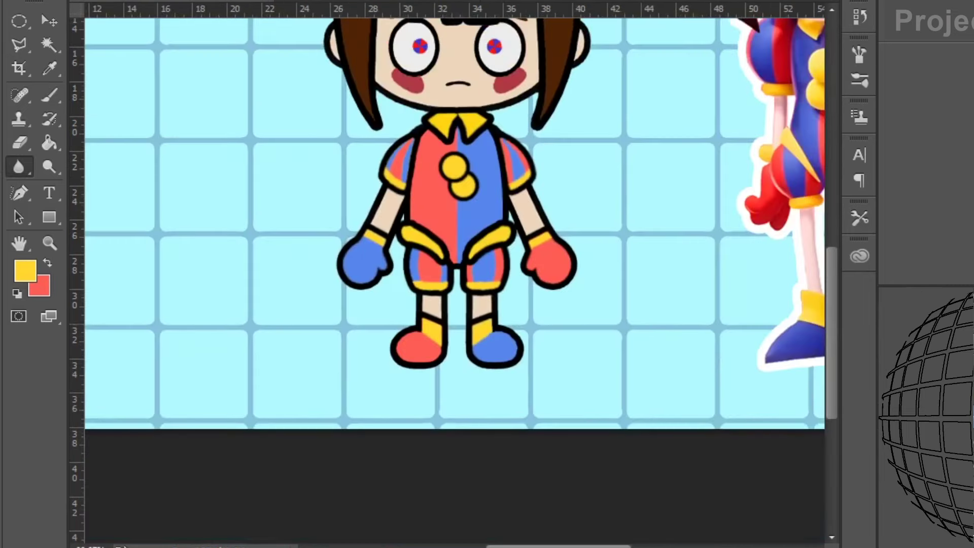
key("ctrl+plus")
key("ctrl+plus")
key("w")
left_click(443, 233)
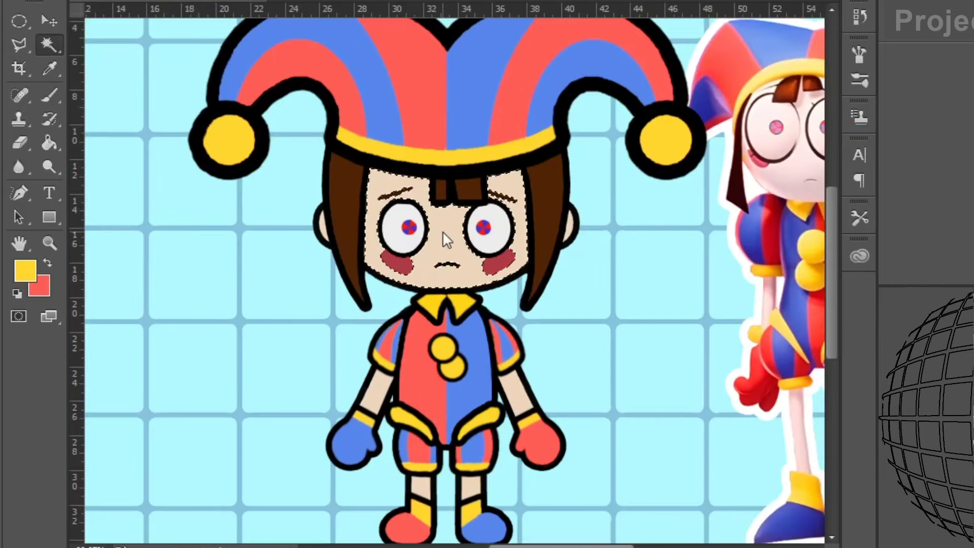
left_click(421, 484, "shift")
left_click(476, 486, "shift")
left_click(323, 221, "shift")
left_click(573, 223, "shift")
key("i")
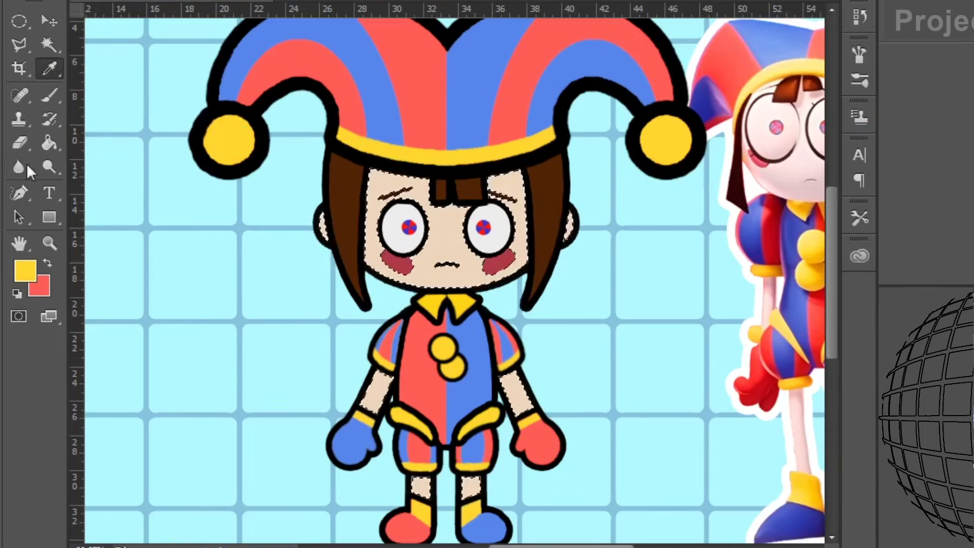
left_click(25, 267)
key("Return")
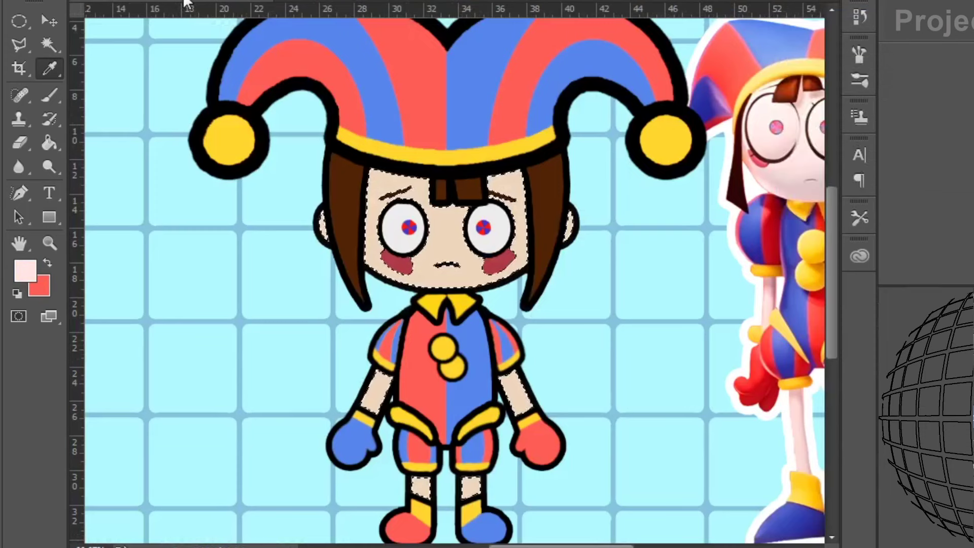
key("b")
mouse_move(315, 202)
left_mouse_down()
mouse_move(375, 213)
mouse_move(370, 269)
mouse_move(456, 214)
mouse_move(510, 263)
mouse_move(554, 276)
mouse_move(513, 401)
mouse_move(348, 398)
mouse_move(437, 450)
mouse_move(423, 495)
mouse_move(475, 495)
left_mouse_up()
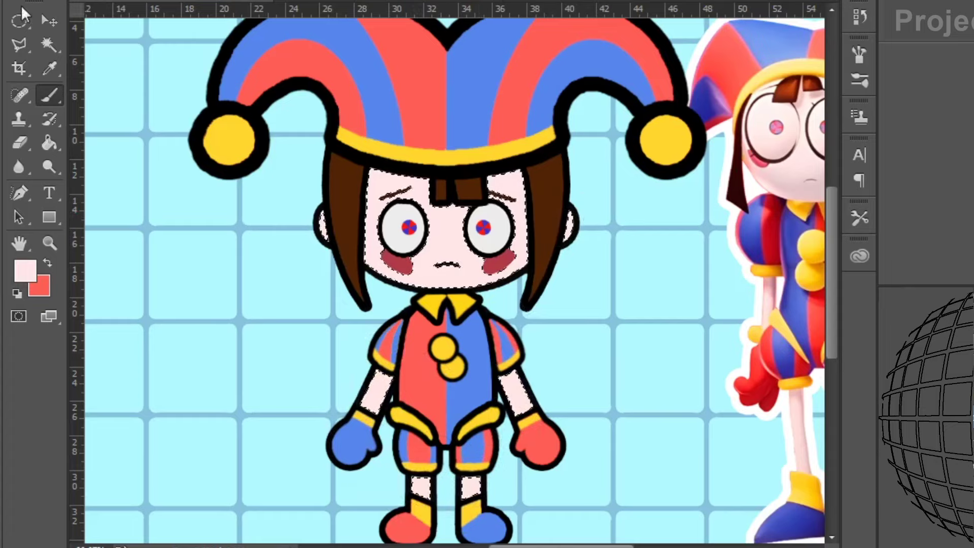
key("m")
left_click(115, 57)
key("ctrl+0")
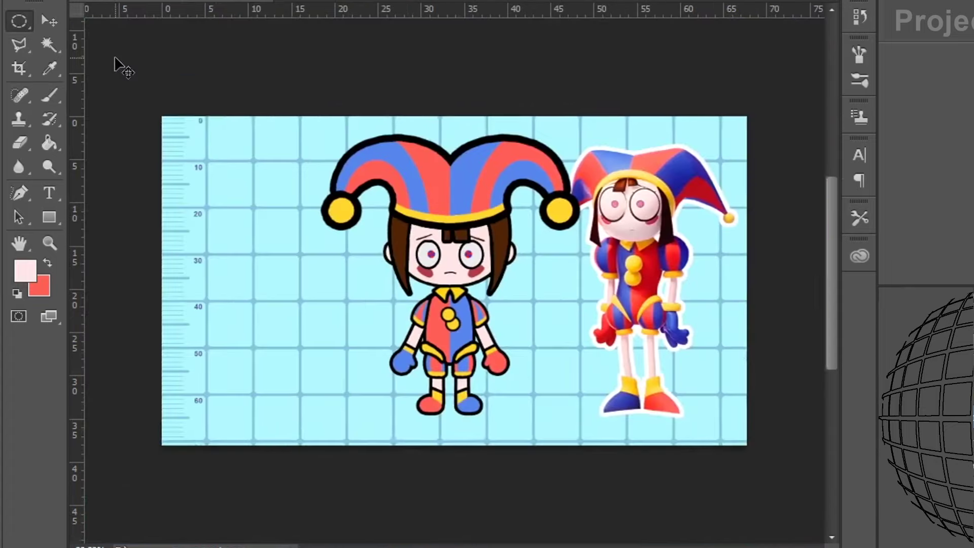